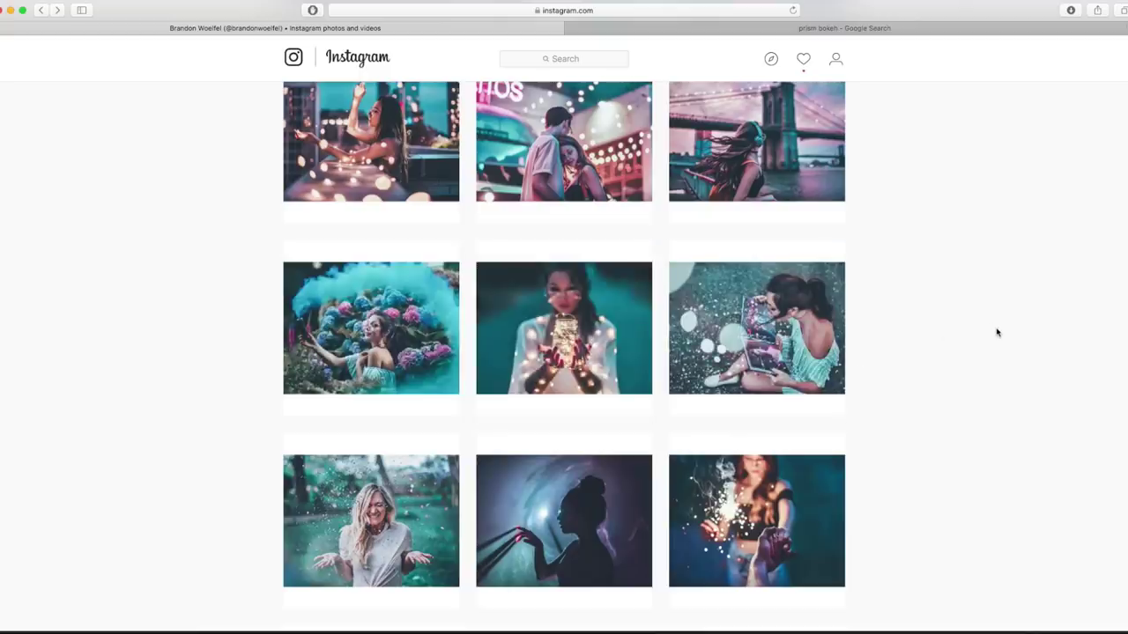
# Step: Scroll down and back up the Instagram grid of teal-and-pink neon night portraits
pyautogui.scroll(-5, 998, 333)
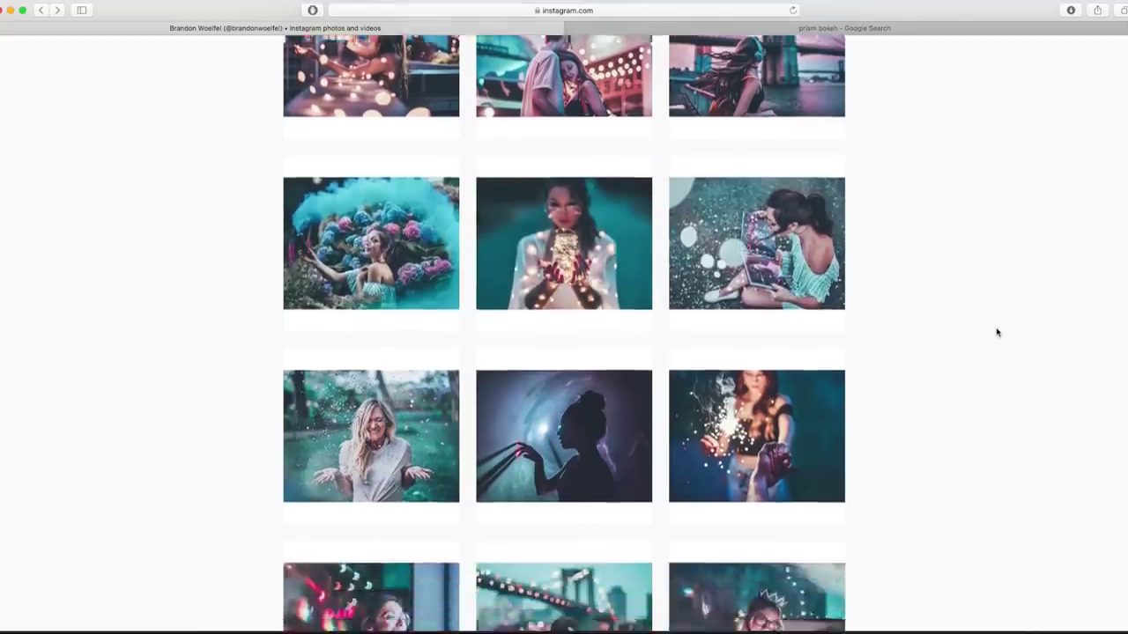
pyautogui.scroll(-3, 997, 332)
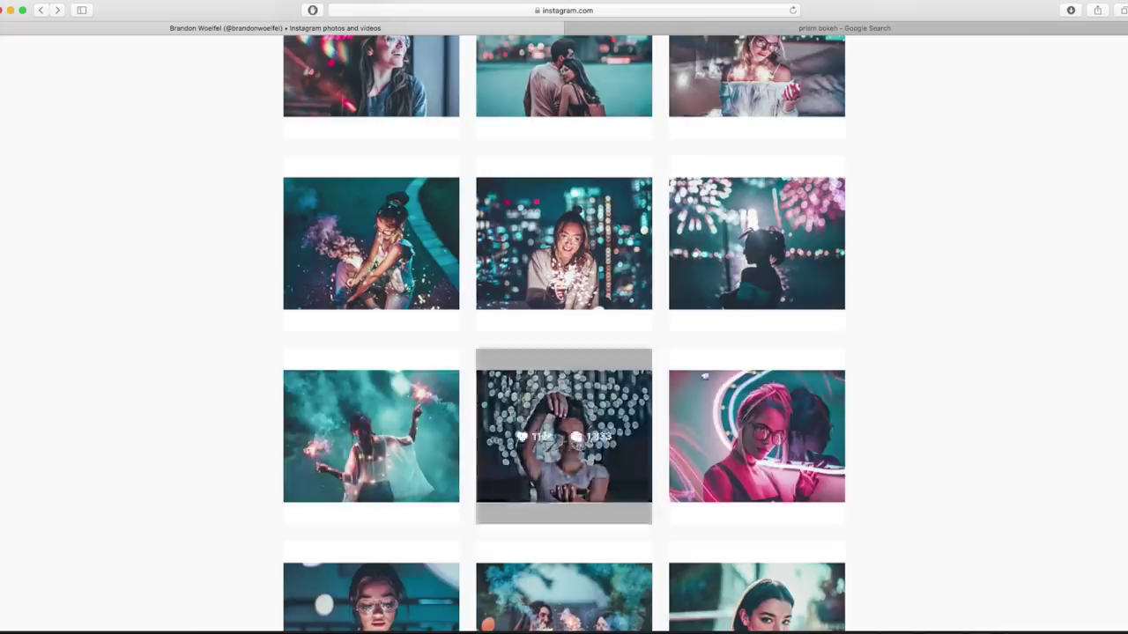
pyautogui.scroll(-1, 887, 442)
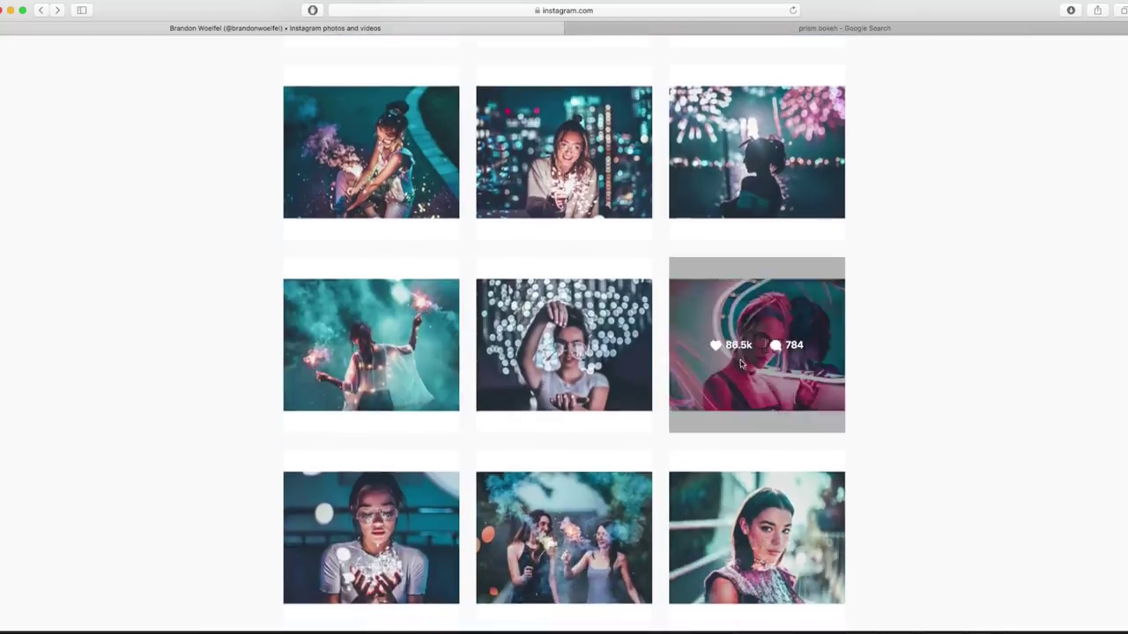
pyautogui.scroll(-1, 908, 365)
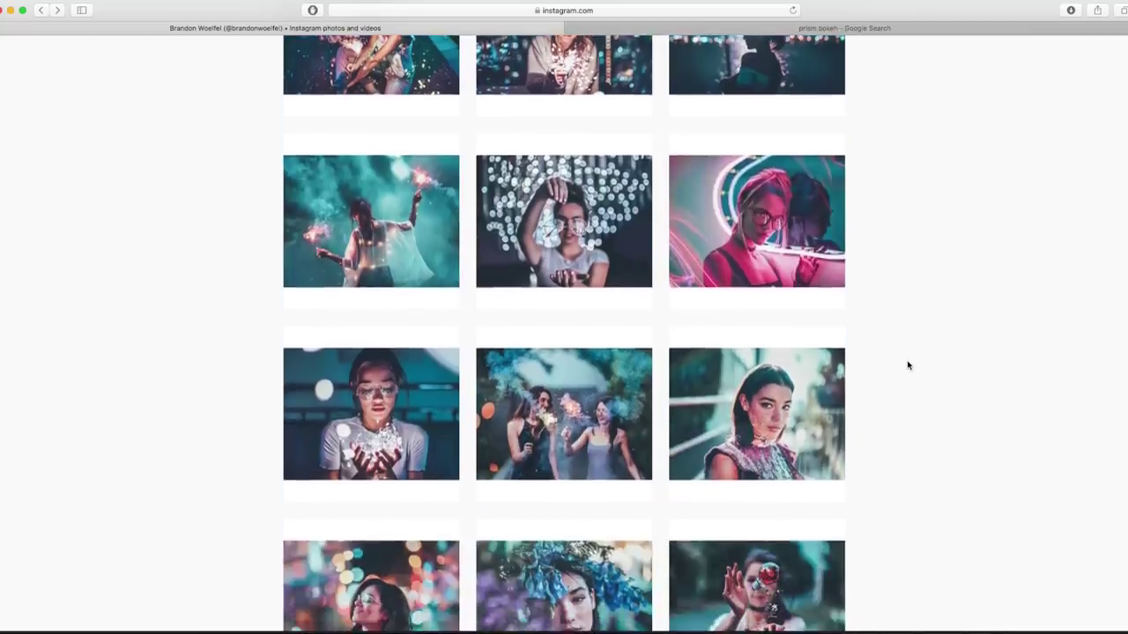
pyautogui.scroll(-4, 908, 365)
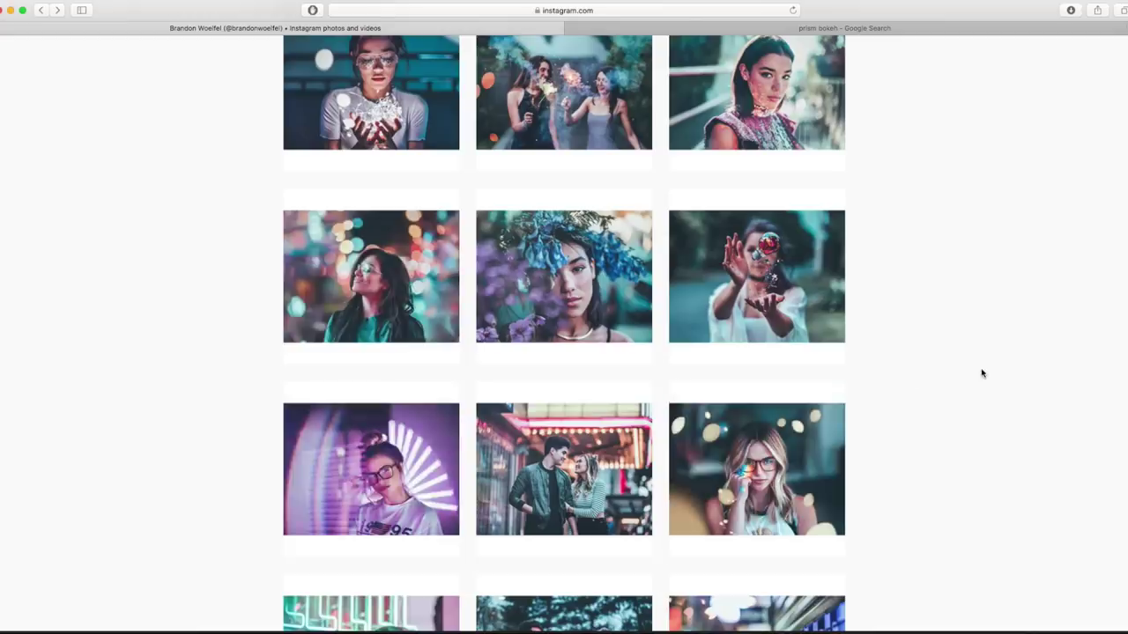
pyautogui.scroll(-1, 981, 373)
pyautogui.scroll(-3, 981, 373)
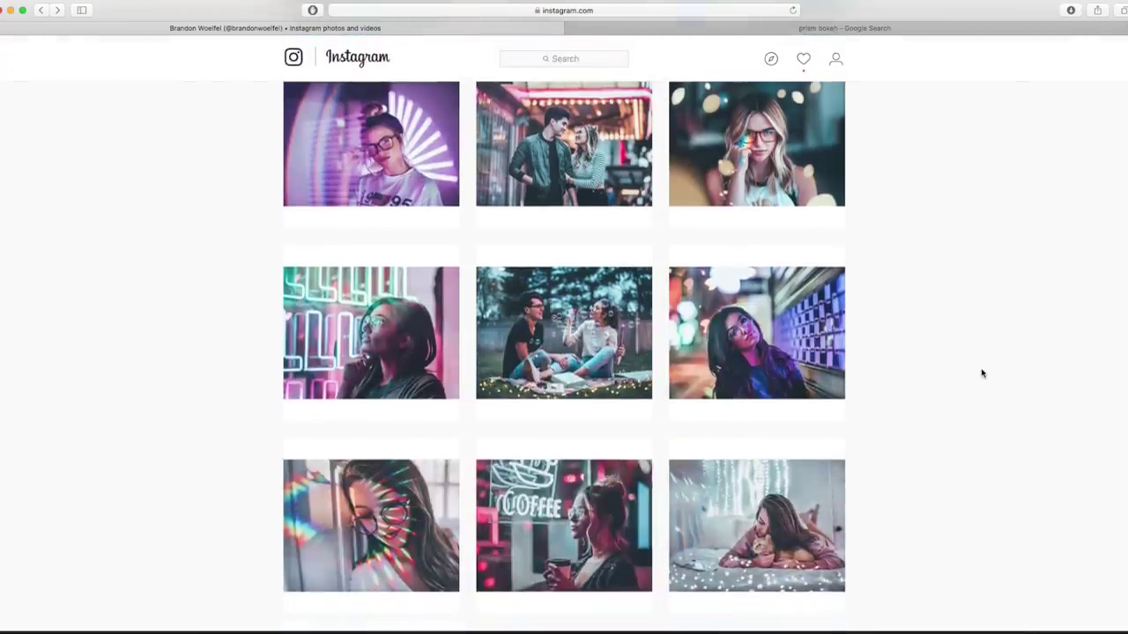
pyautogui.scroll(15, 981, 373)
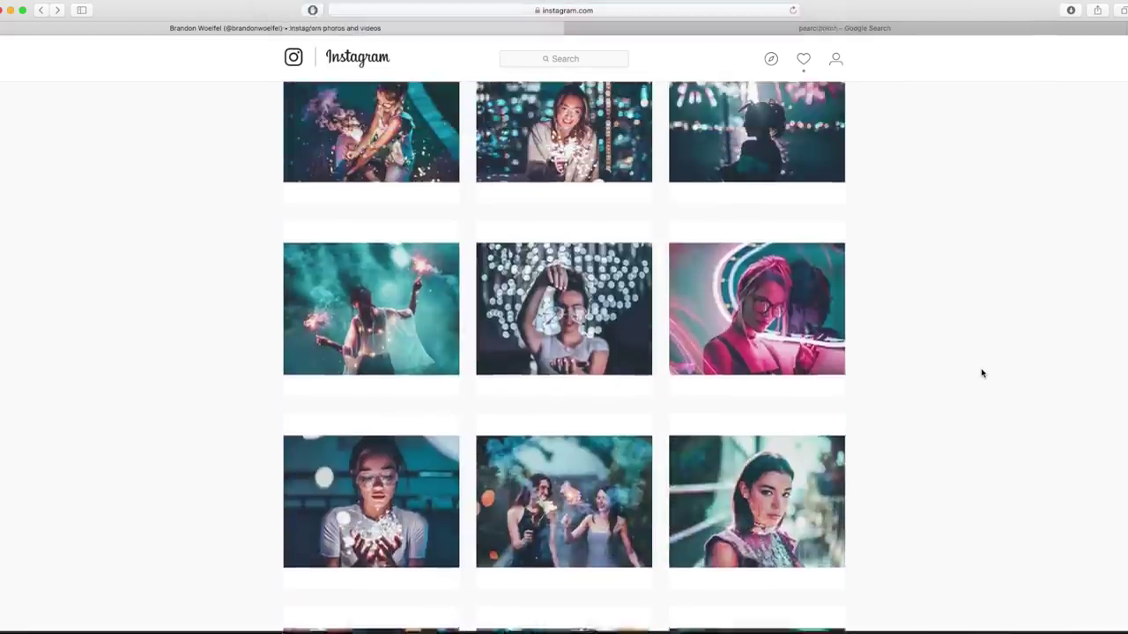
pyautogui.scroll(15, 981, 373)
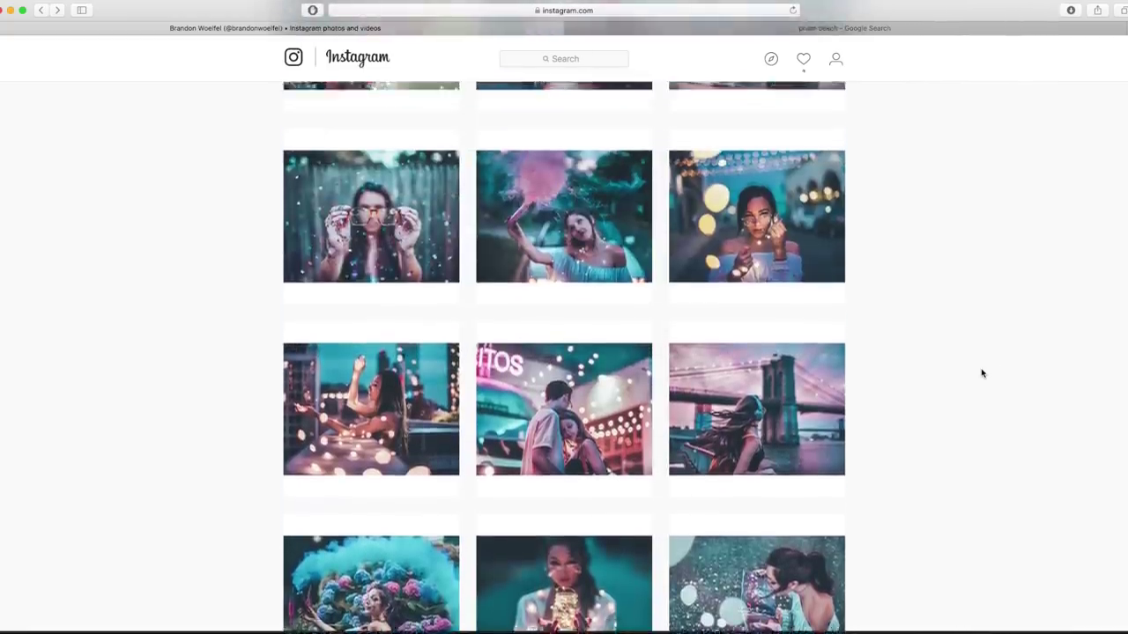
pyautogui.scroll(2, 981, 373)
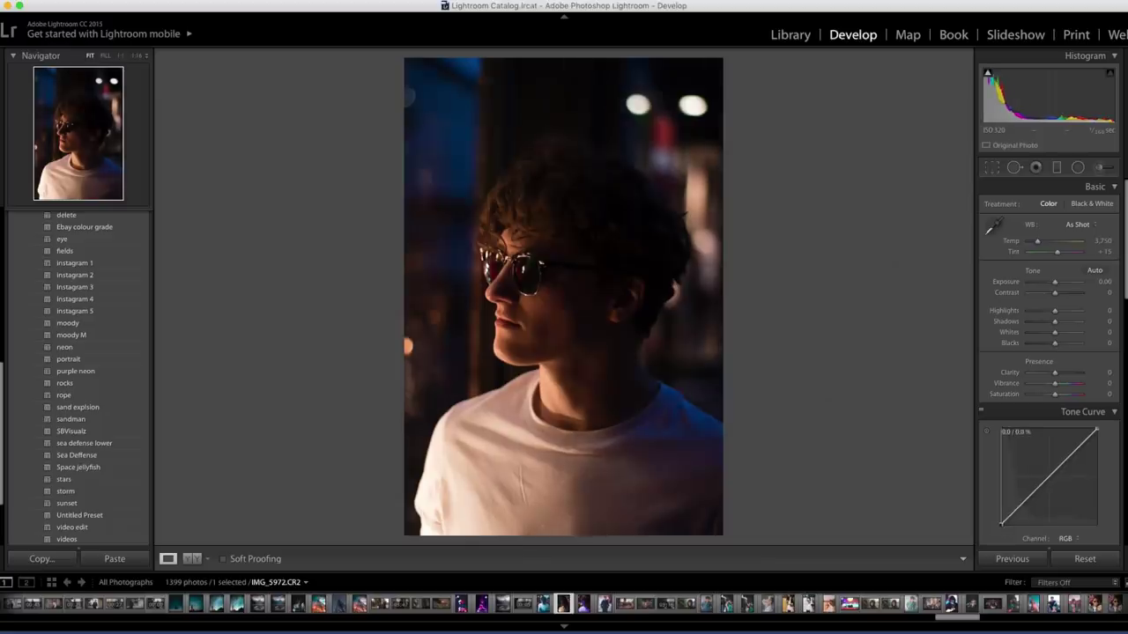
# Step: Raise the Tone Curve black point and lift a highlight point to fade blacks and brighten
pyautogui.moveTo(1001, 524); pyautogui.dragTo(1001, 517)
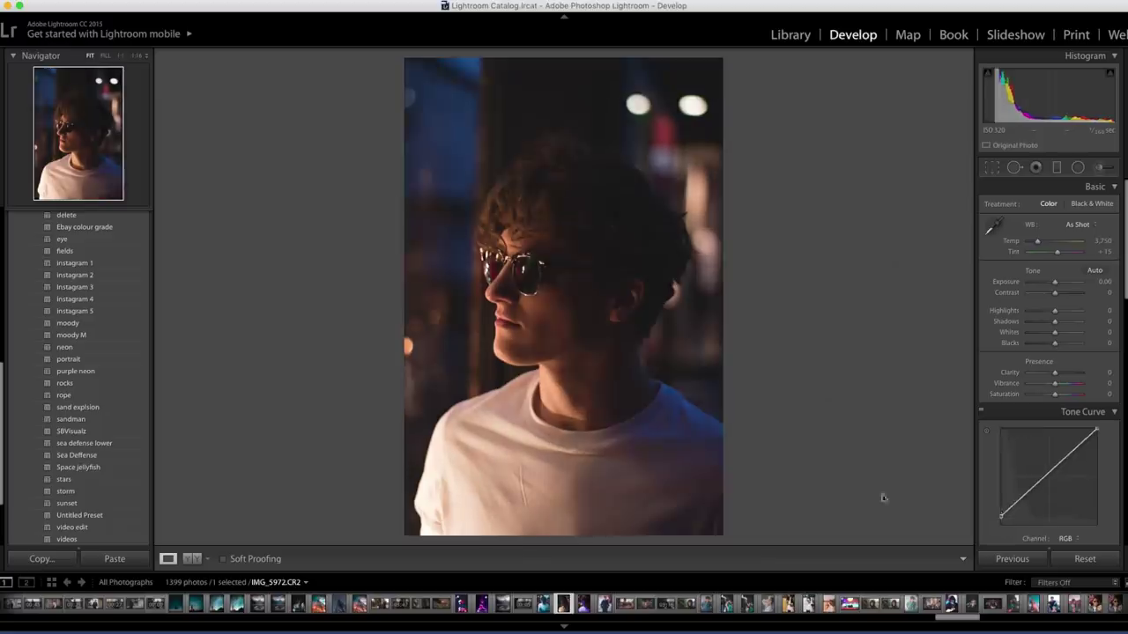
pyautogui.click(1071, 452)
pyautogui.moveTo(1071, 452); pyautogui.dragTo(1068, 451)
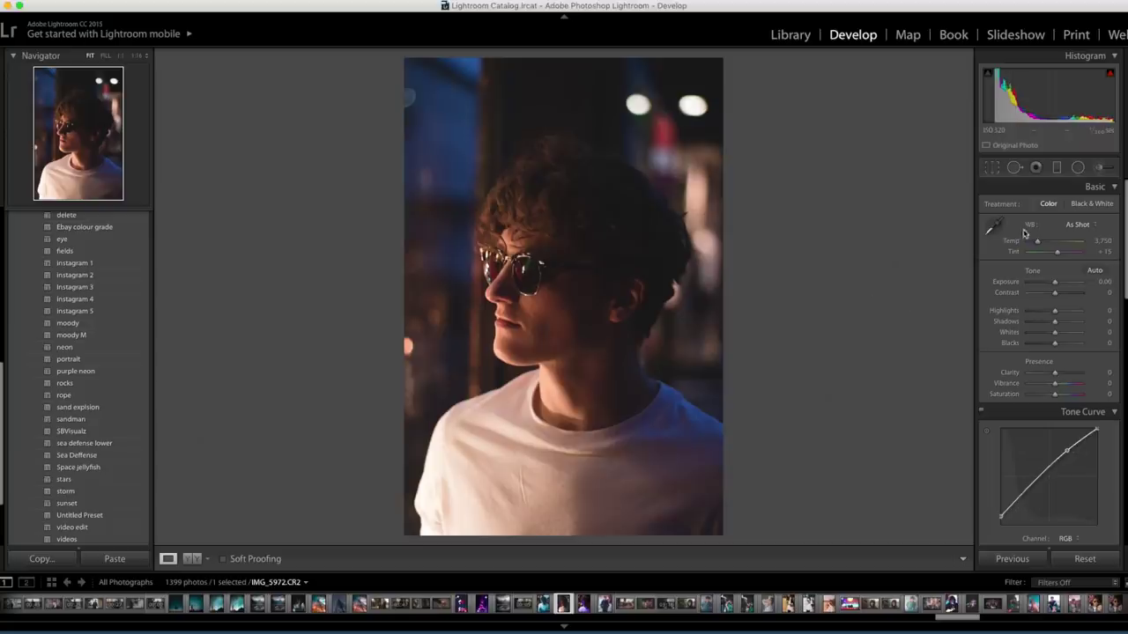
# Step: Cool the white balance to Temp 3,206 and push Tint to +38
pyautogui.moveTo(1039, 244); pyautogui.dragTo(1035, 244)
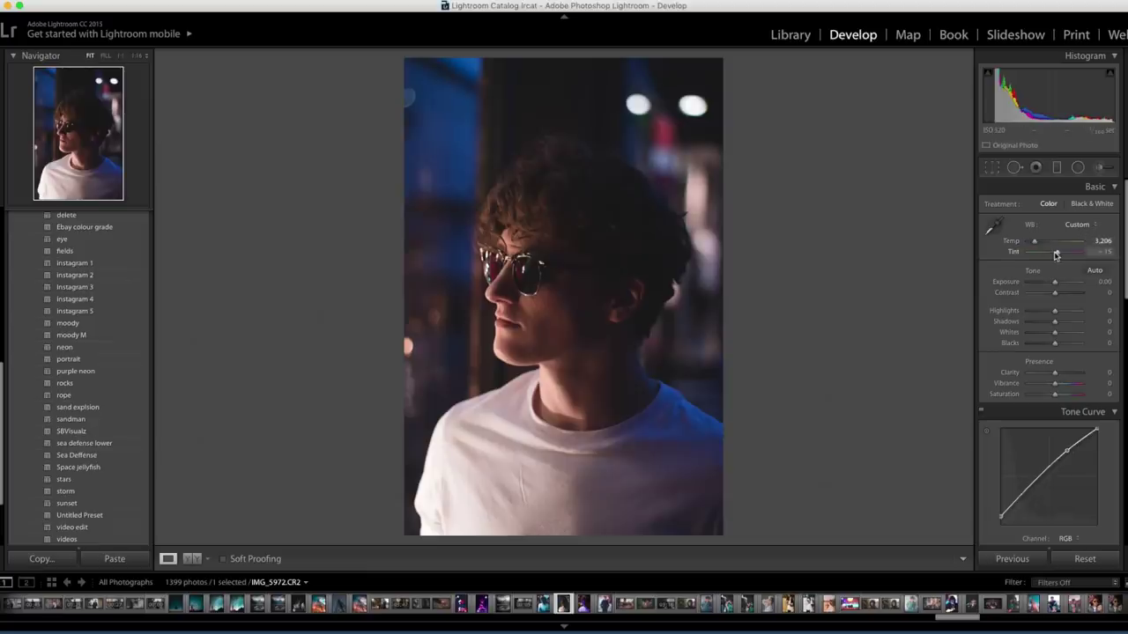
pyautogui.moveTo(1056, 255); pyautogui.dragTo(1058, 256)
pyautogui.moveTo(1059, 256); pyautogui.dragTo(1063, 257)
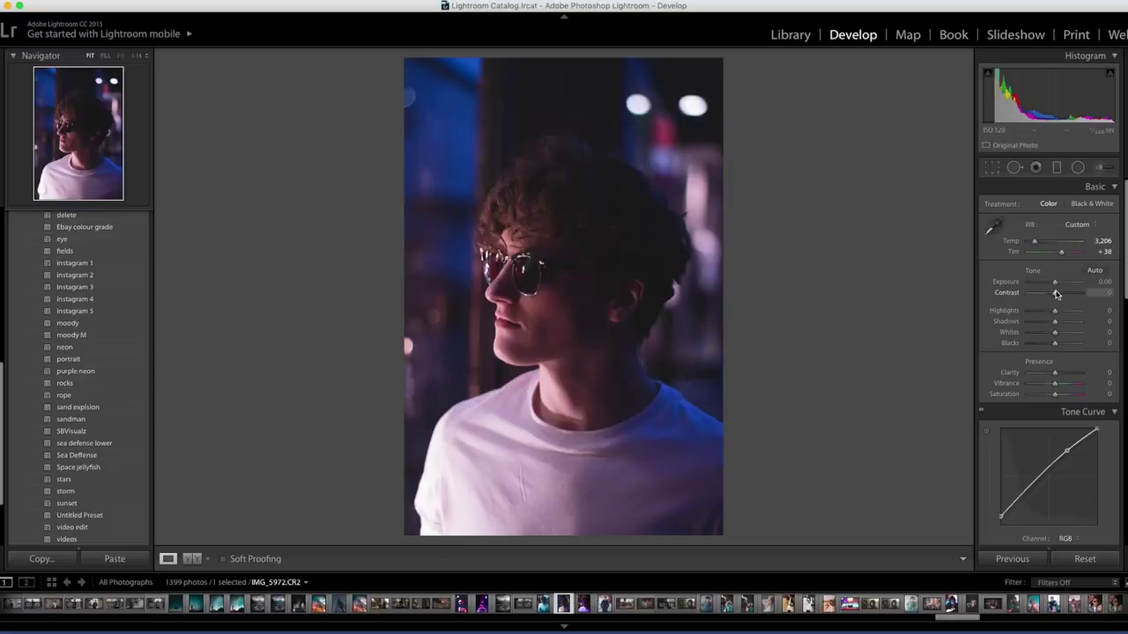
# Step: In the Basic panel, set Contrast -48, Shadows +100, Whites +60 and Blacks +46
pyautogui.moveTo(1054, 294); pyautogui.dragTo(1043, 295)
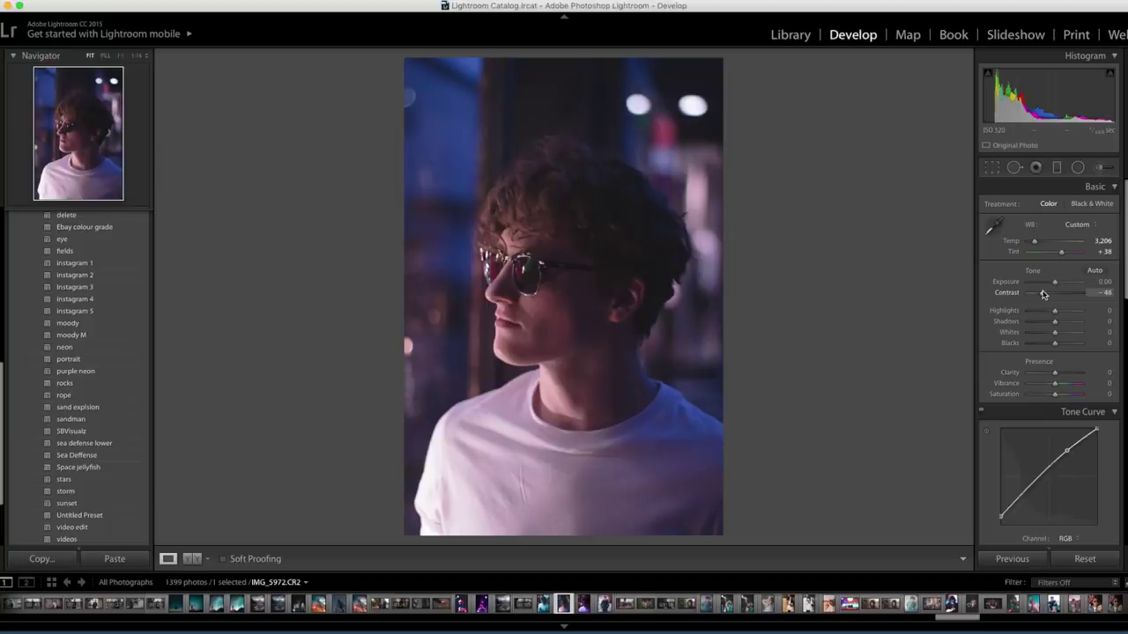
pyautogui.scroll(-1, 1043, 294)
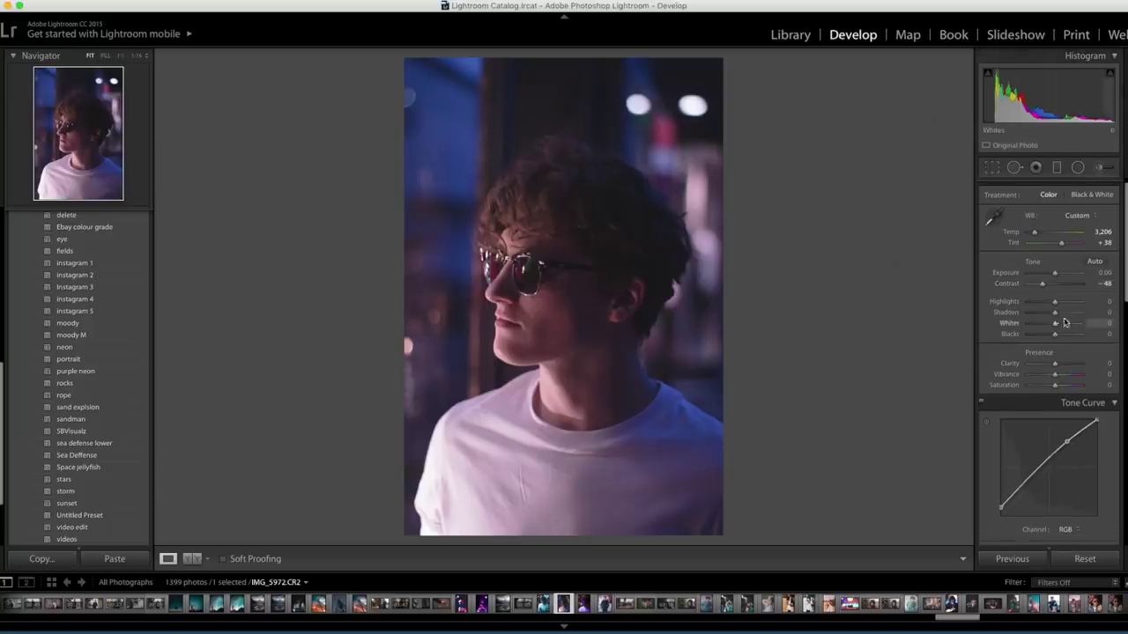
pyautogui.moveTo(1056, 314); pyautogui.dragTo(1086, 314)
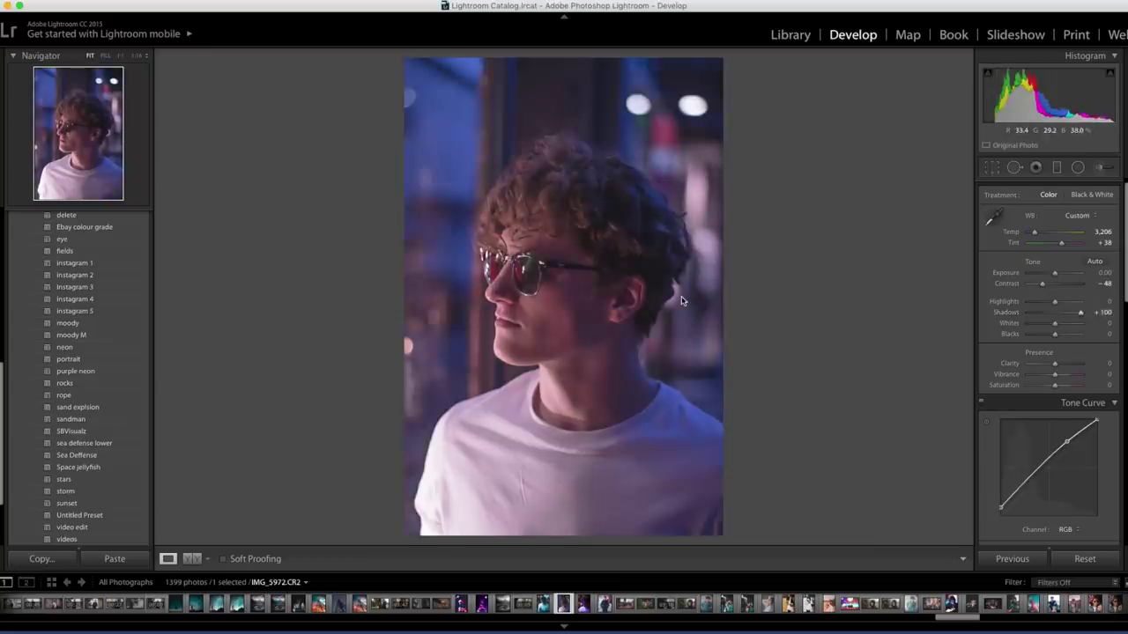
pyautogui.moveTo(1056, 327); pyautogui.dragTo(1072, 327)
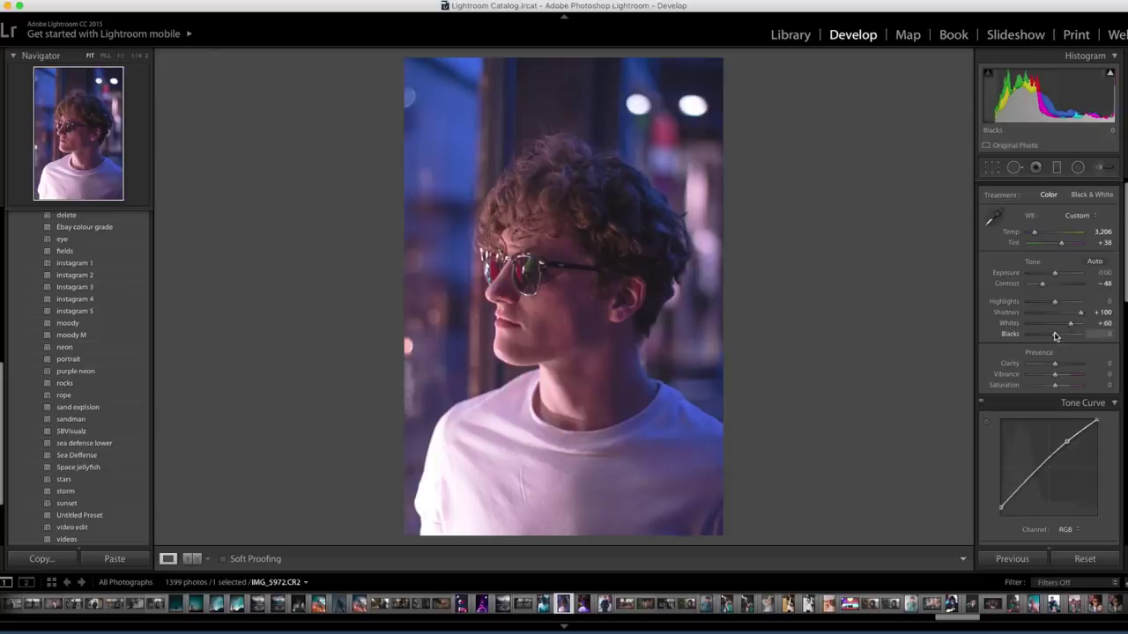
pyautogui.moveTo(1055, 336); pyautogui.dragTo(1066, 336)
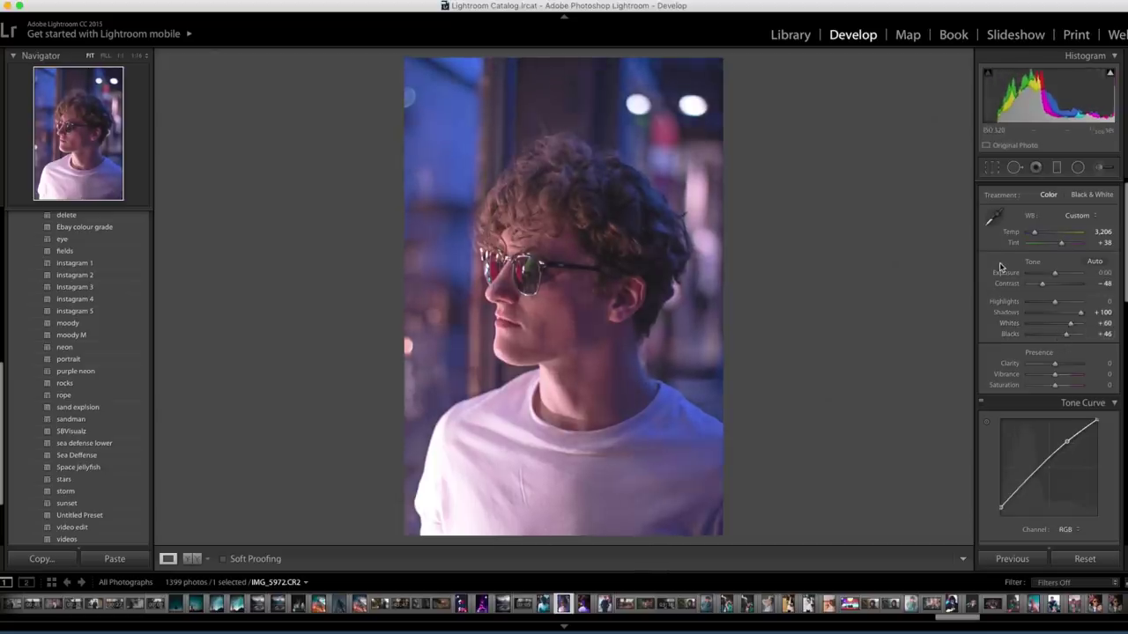
pyautogui.press('\\')
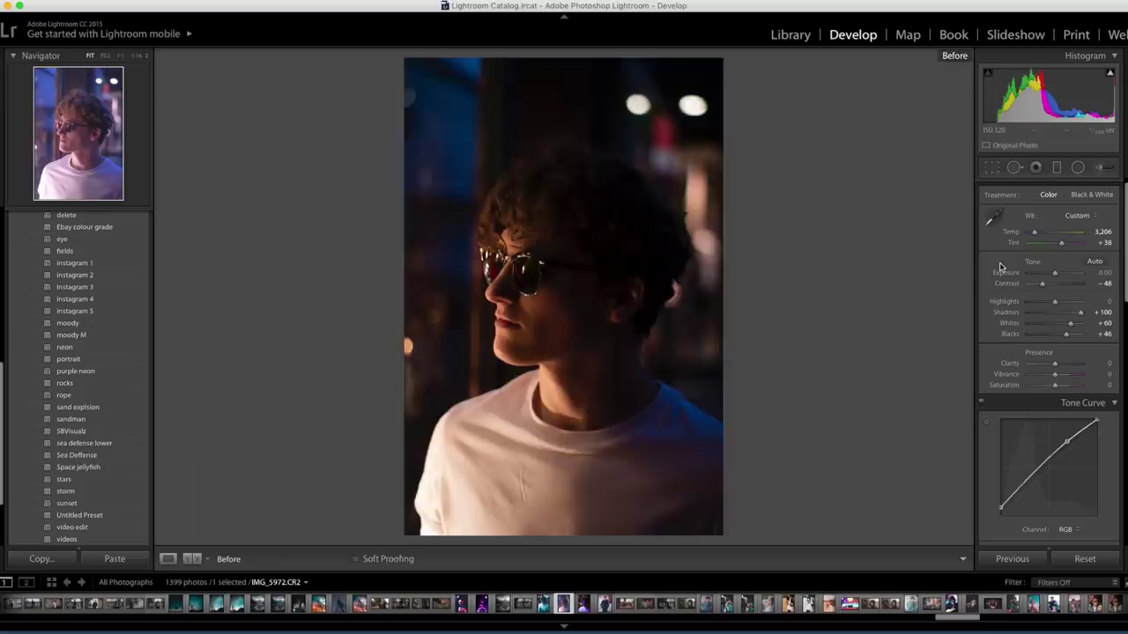
pyautogui.press('\\')
pyautogui.press('\\')
pyautogui.press('\\')
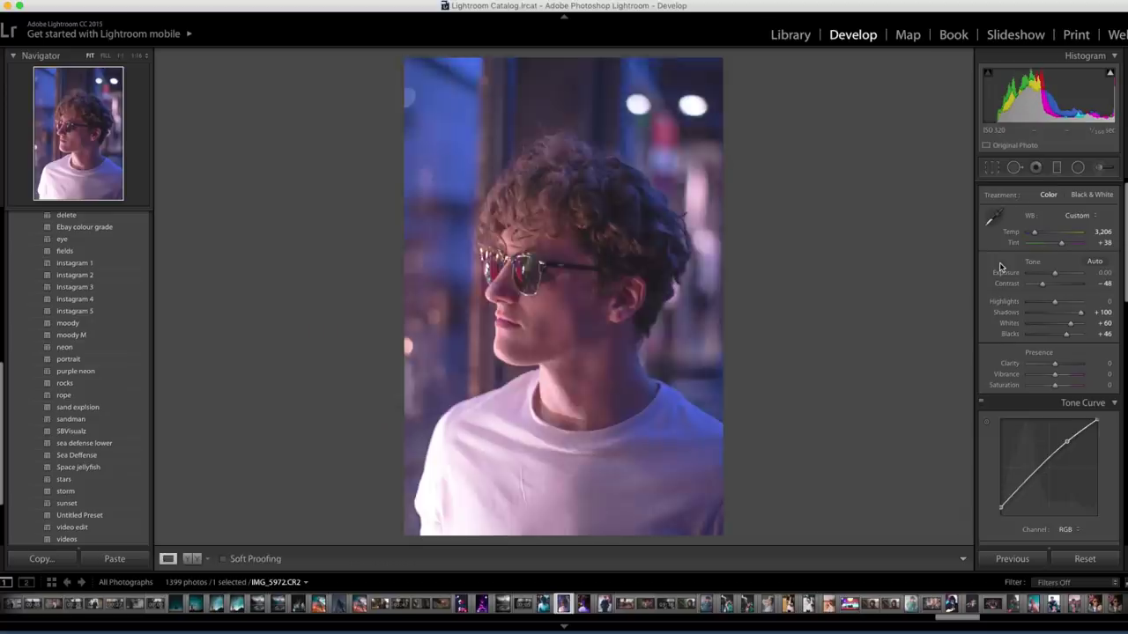
pyautogui.press('\\')
pyautogui.press('\\')
pyautogui.hotkey('ctrl', 'Left')
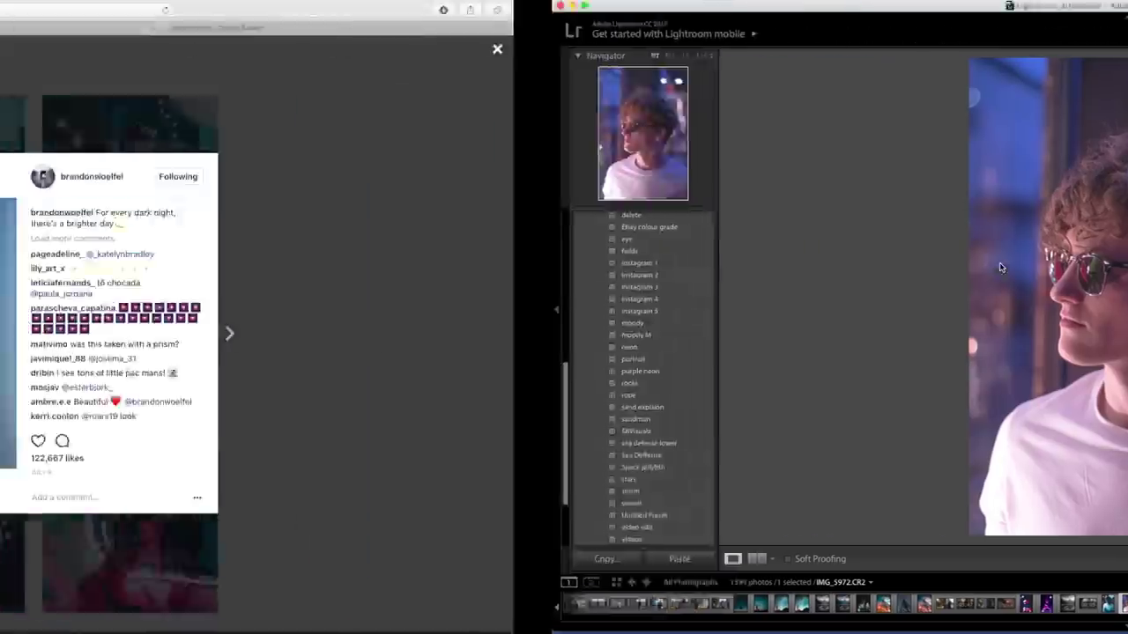
pyautogui.hotkey('ctrl', 'Right')
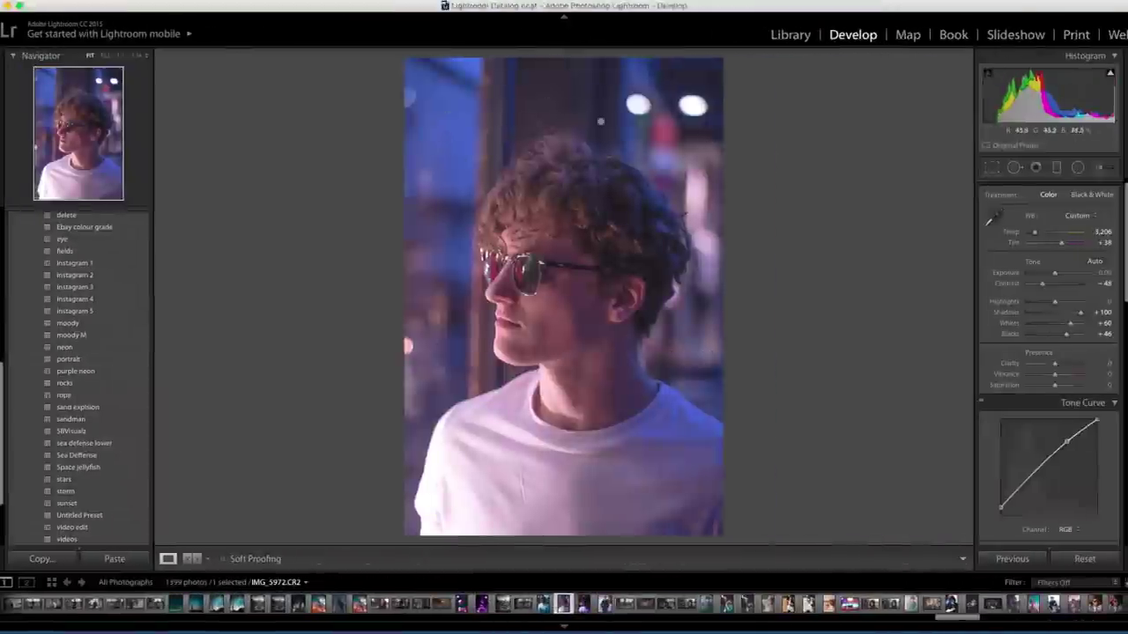
pyautogui.hotkey('ctrl', 'Left')
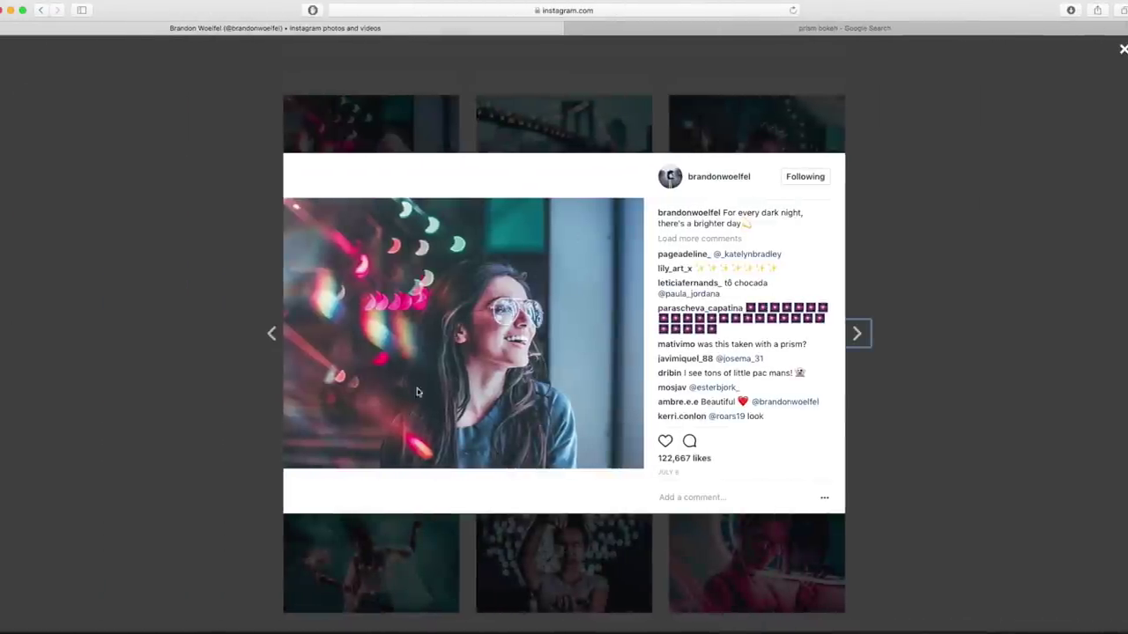
pyautogui.hotkey('ctrl', 'Right')
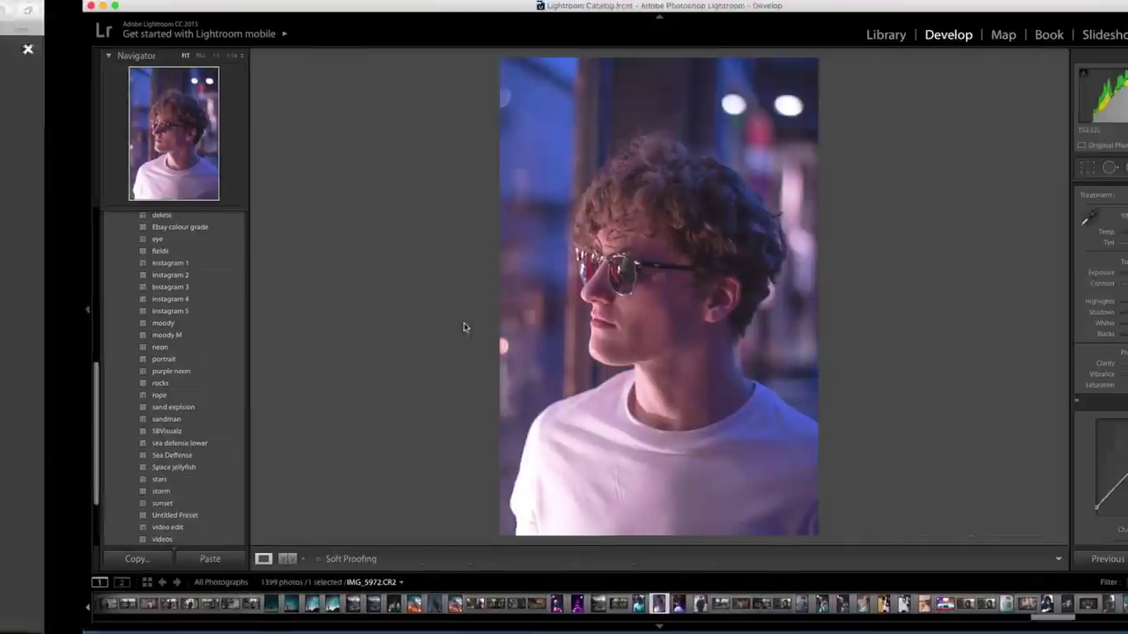
# Step: Set the HSL hues to Red -14, Orange -36 and Green +100, checking the face up close
pyautogui.scroll(-3, 1065, 398)
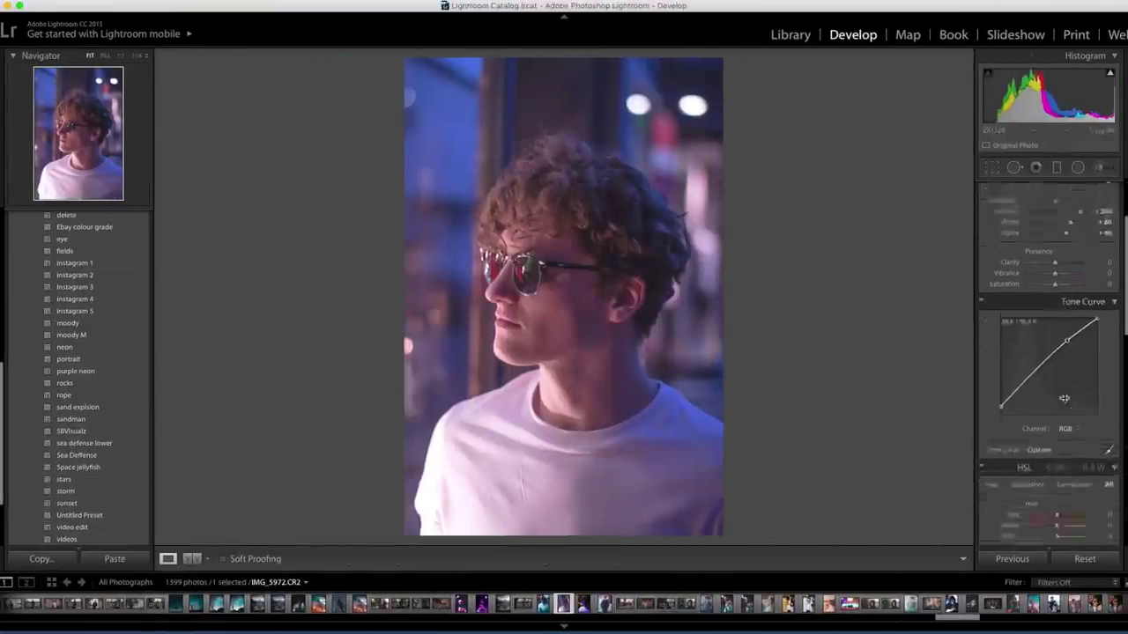
pyautogui.scroll(-8, 1064, 398)
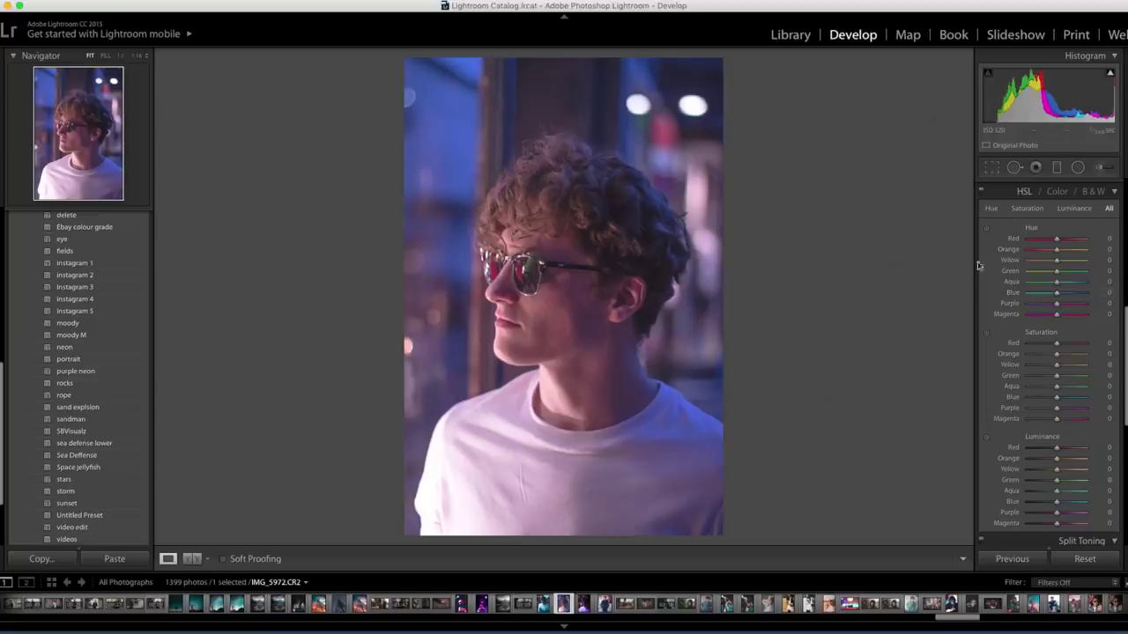
pyautogui.moveTo(1102, 239); pyautogui.dragTo(1091, 240)
pyautogui.moveTo(1057, 253); pyautogui.dragTo(1116, 253)
pyautogui.moveTo(1086, 252); pyautogui.dragTo(1051, 253)
pyautogui.moveTo(1057, 276); pyautogui.dragTo(1124, 275)
pyautogui.press('z')
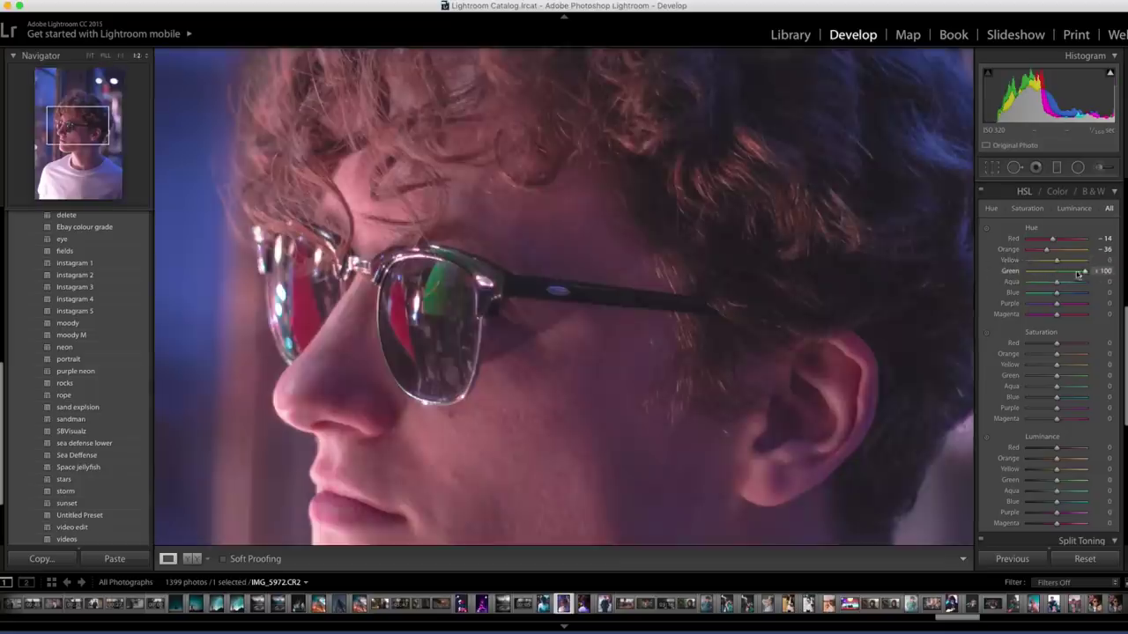
pyautogui.click(679, 277)
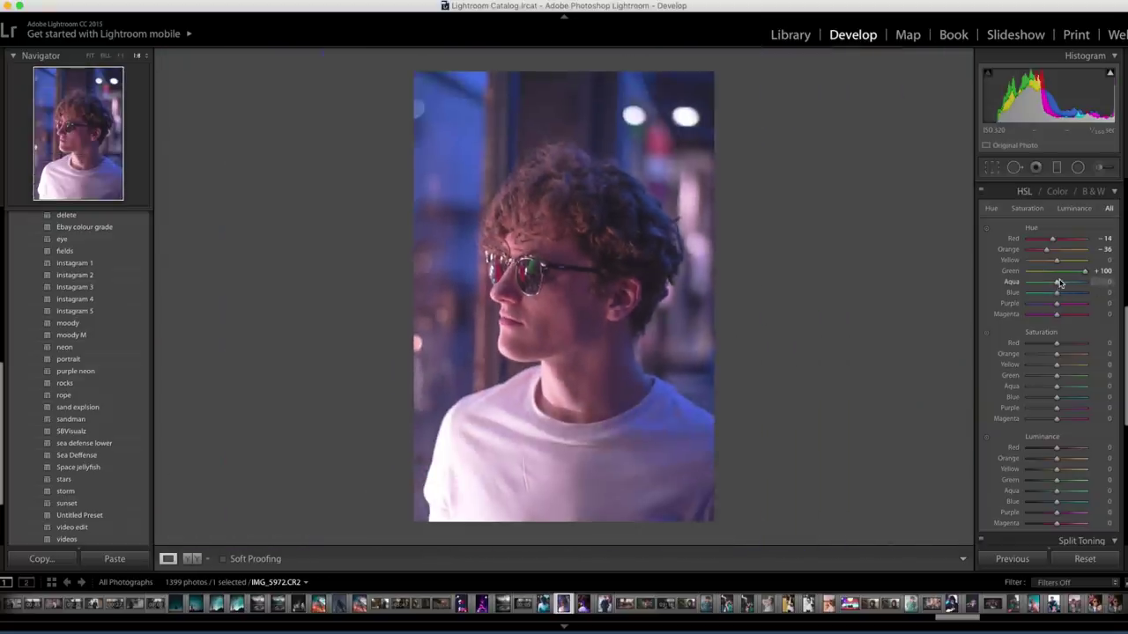
# Step: Try and undo Aqua hue +100, push Blue hue to +100, then view the Instagram reference
pyautogui.moveTo(1057, 282); pyautogui.dragTo(1110, 282)
pyautogui.hotkey('ctrl', 'z')
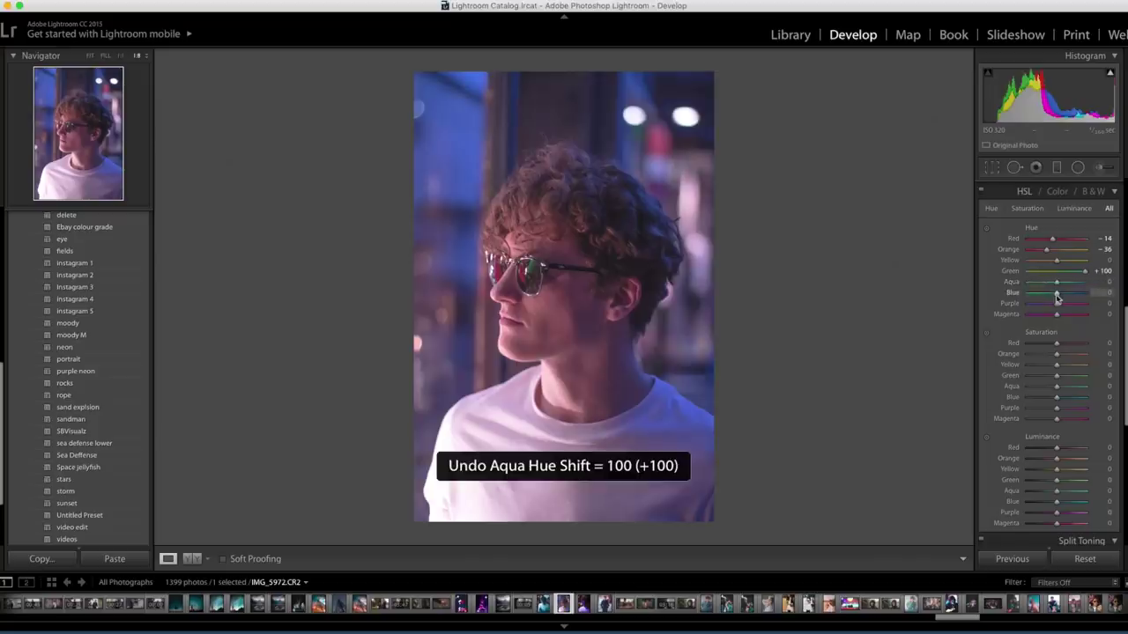
pyautogui.moveTo(1057, 298); pyautogui.dragTo(999, 296)
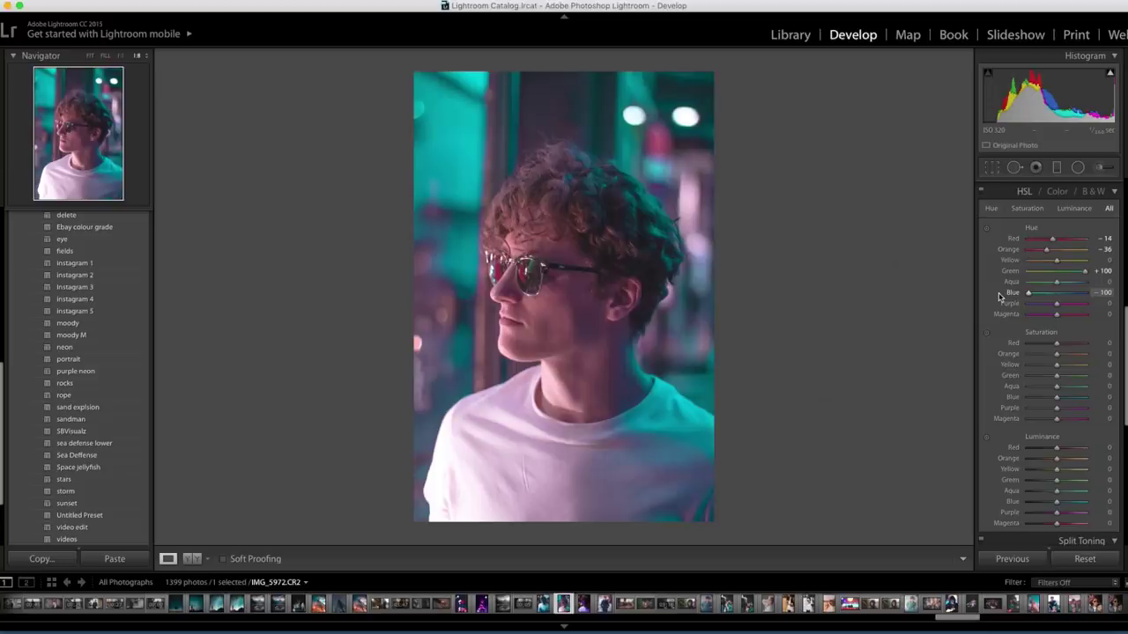
pyautogui.moveTo(1001, 297); pyautogui.dragTo(1085, 293)
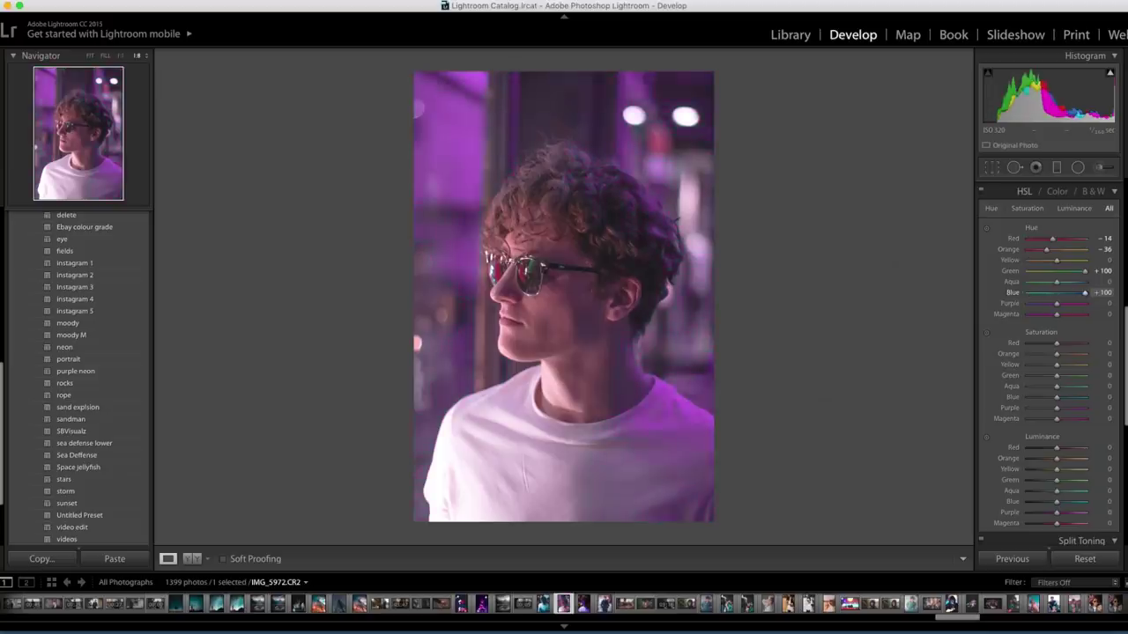
pyautogui.hotkey('ctrl', 'Left')
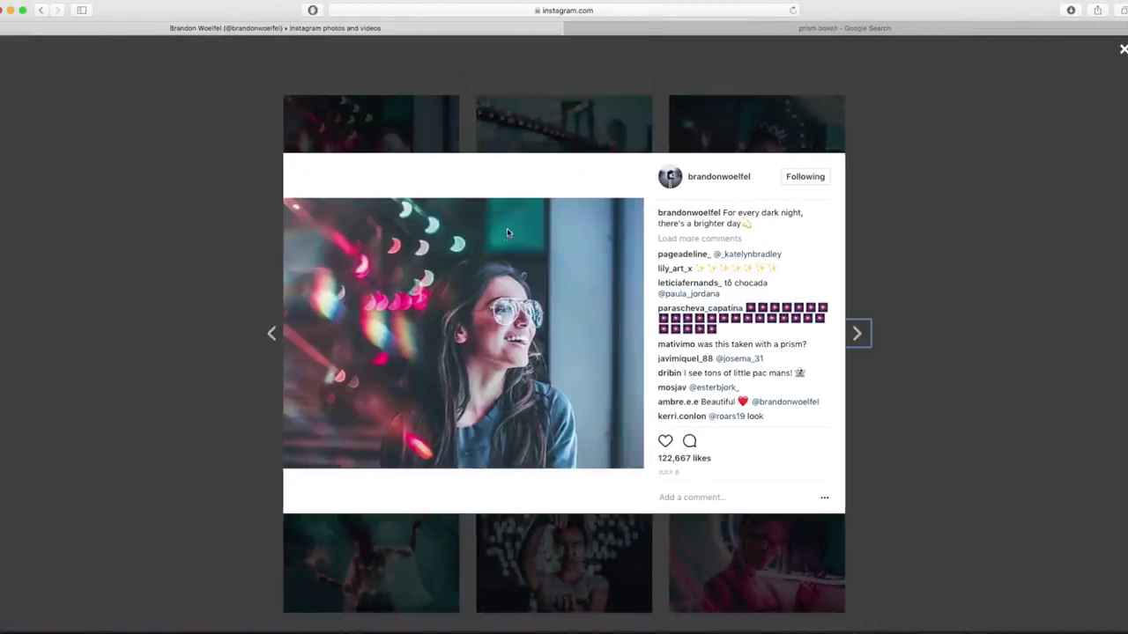
# Step: Re-examine the Instagram prism-bokeh reference post and return to the portrait
pyautogui.click(940, 144)
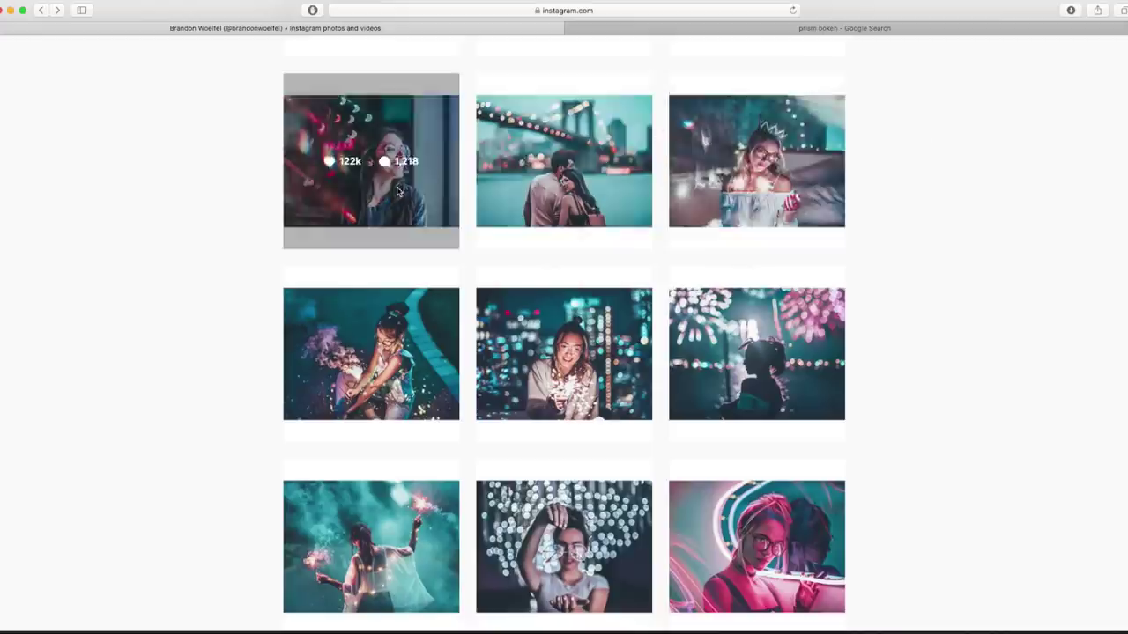
pyautogui.click(371, 168)
pyautogui.hotkey('ctrl', 'Right')
# Step: Set the Blue hue to -40 and the Purple hue to -56 for a teal background
pyautogui.moveTo(1056, 293)
pyautogui.mouseDown()
pyautogui.moveTo(1088, 292)
pyautogui.moveTo(1047, 298)
pyautogui.mouseUp()
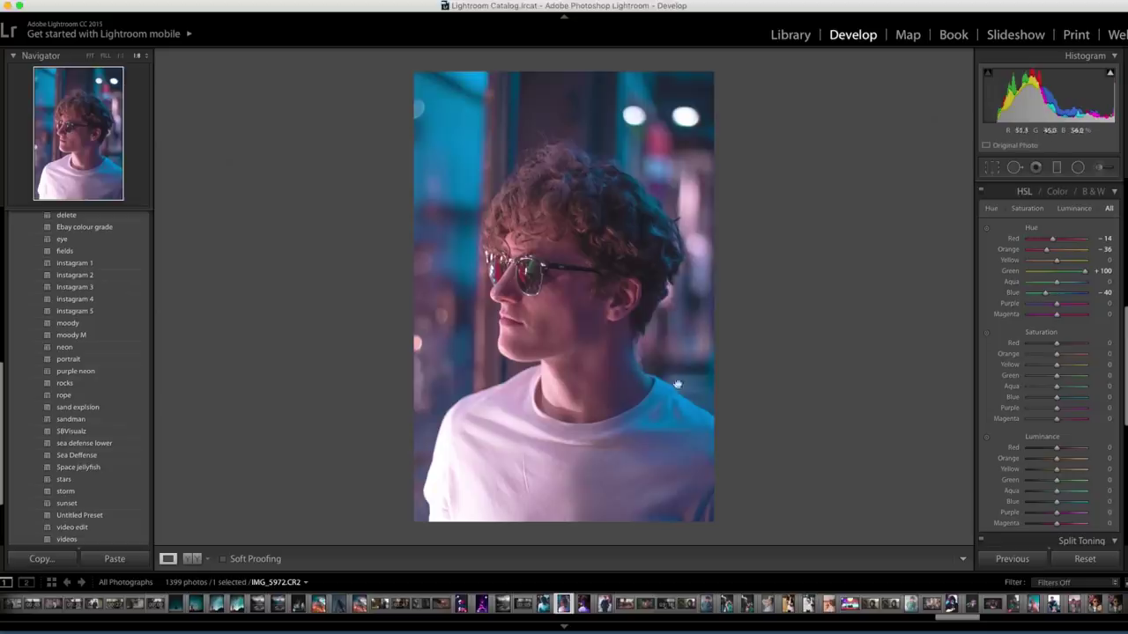
pyautogui.moveTo(1046, 294); pyautogui.dragTo(1039, 295)
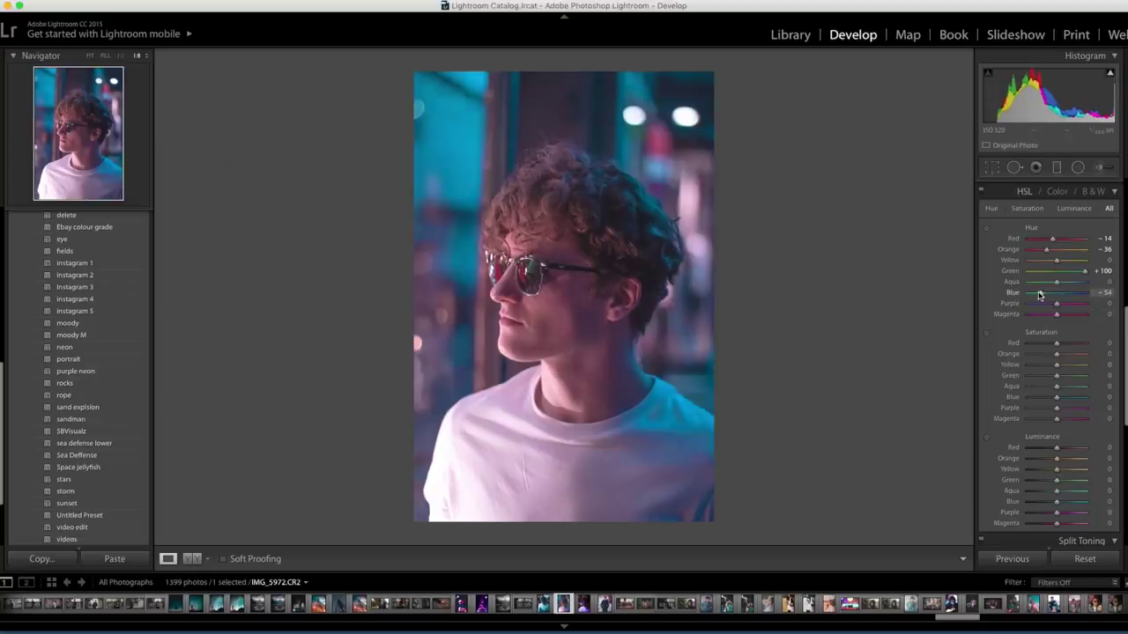
pyautogui.press('super+z')
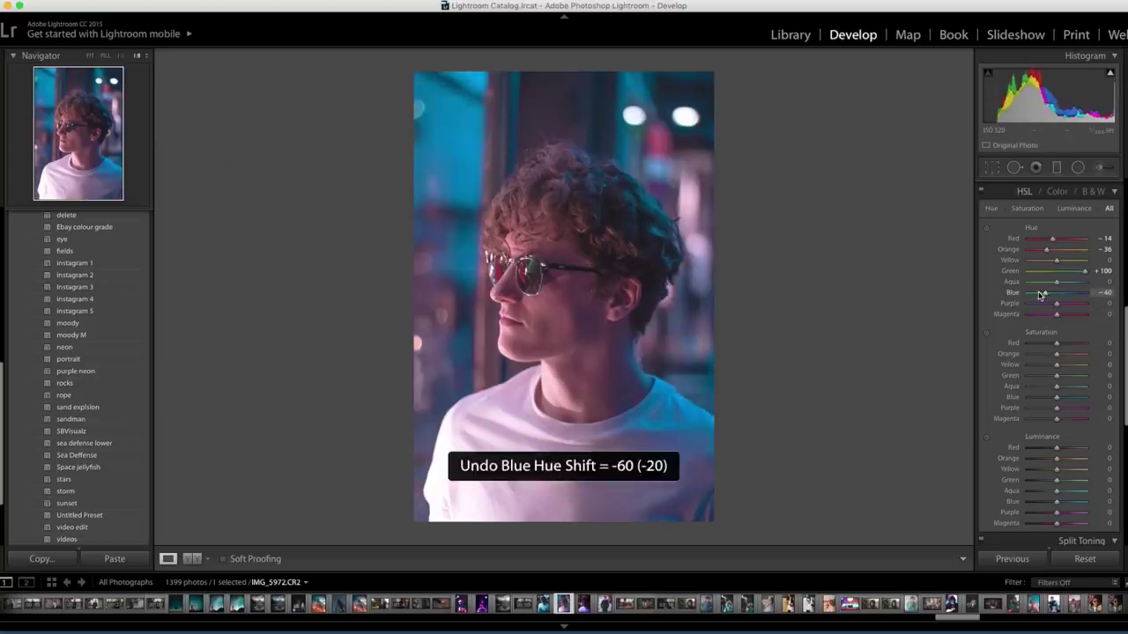
pyautogui.moveTo(1057, 307)
pyautogui.mouseDown()
pyautogui.moveTo(985, 306)
pyautogui.moveTo(1053, 308)
pyautogui.mouseUp()
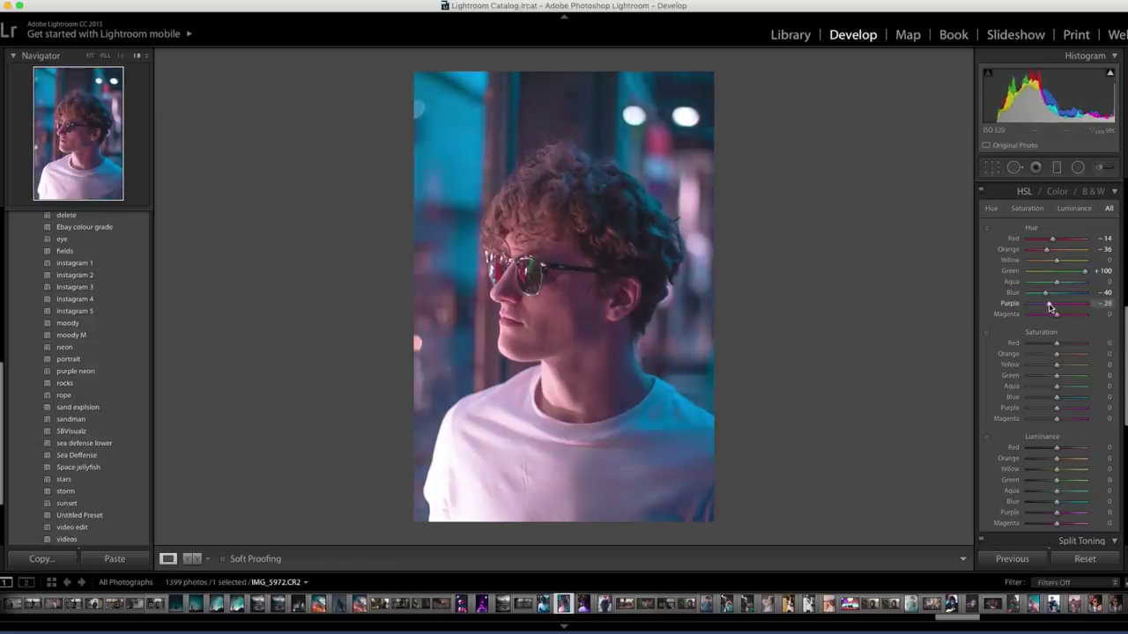
pyautogui.moveTo(1042, 306); pyautogui.dragTo(1040, 306)
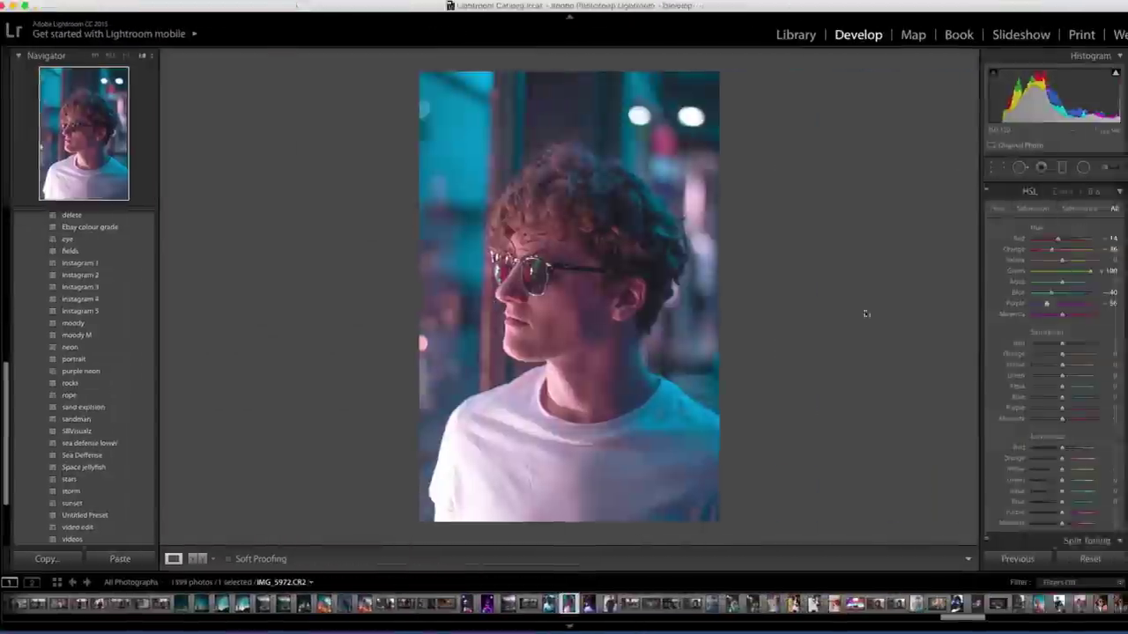
# Step: Lower Blue saturation to -24 and raise Red luminance to +29
pyautogui.scroll(-3, 1065, 328)
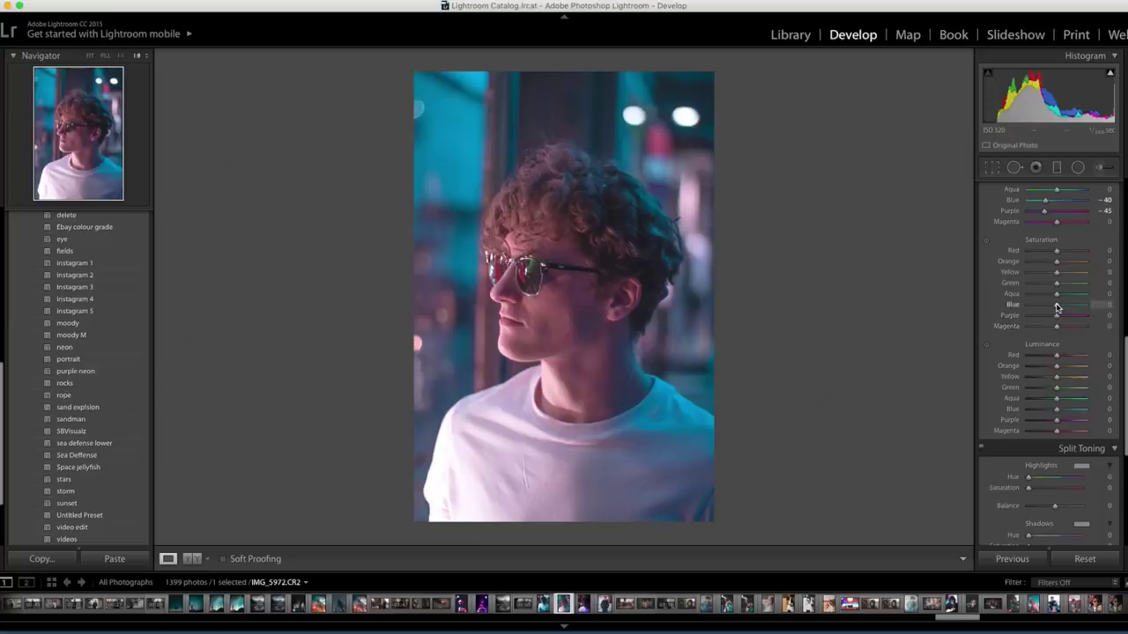
pyautogui.moveTo(1055, 308)
pyautogui.mouseDown()
pyautogui.moveTo(1039, 307)
pyautogui.moveTo(1050, 307)
pyautogui.mouseUp()
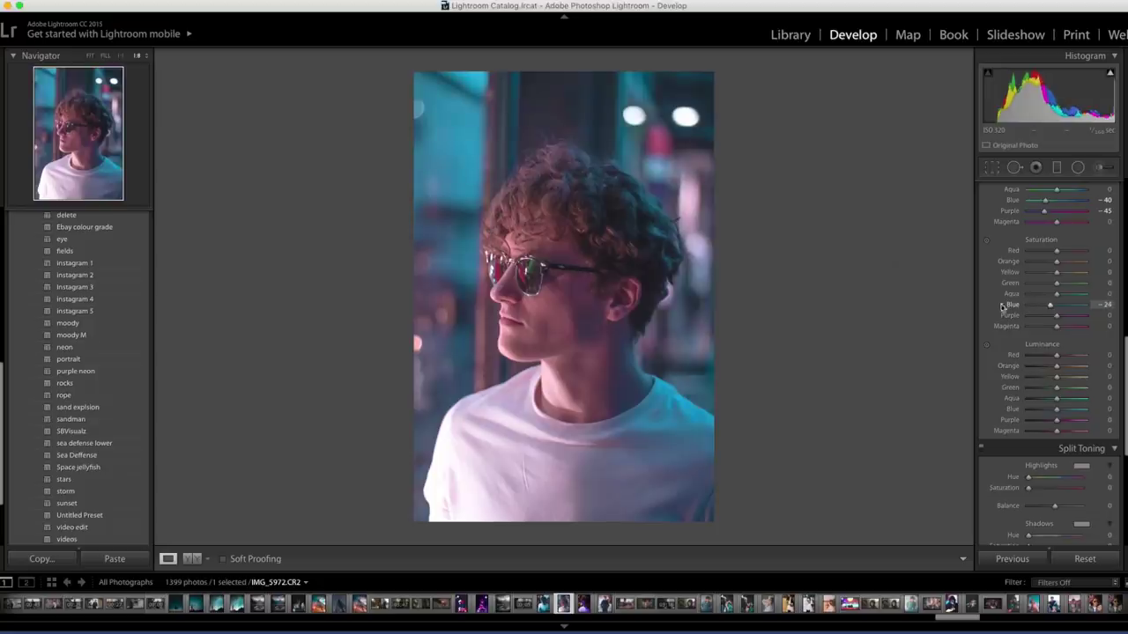
pyautogui.scroll(-2, 1005, 309)
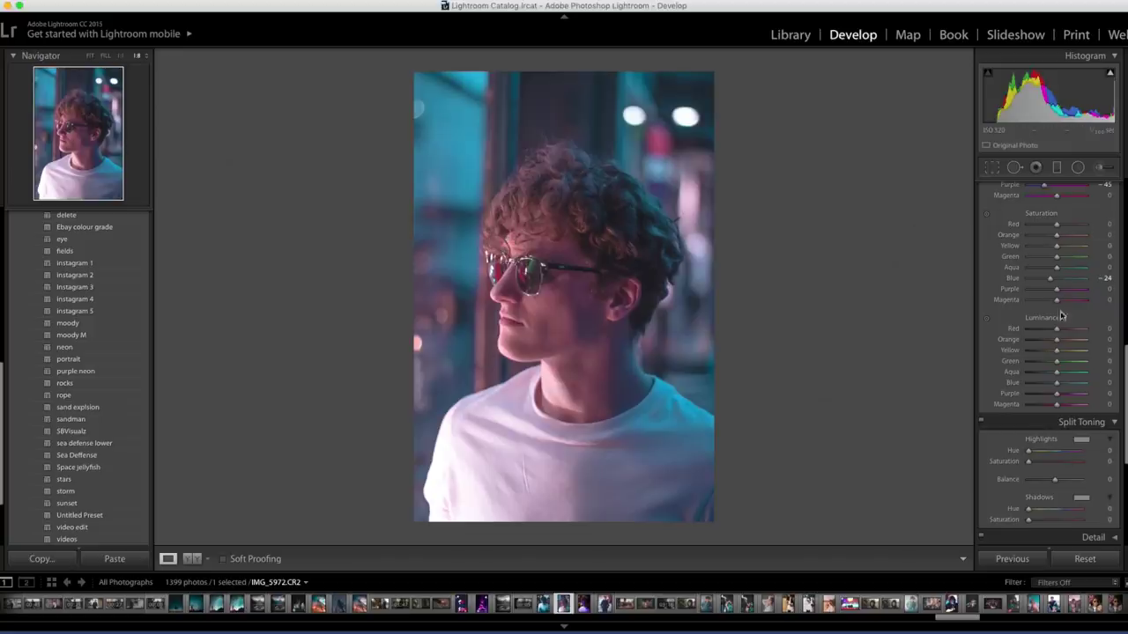
pyautogui.moveTo(1058, 331); pyautogui.dragTo(1126, 330)
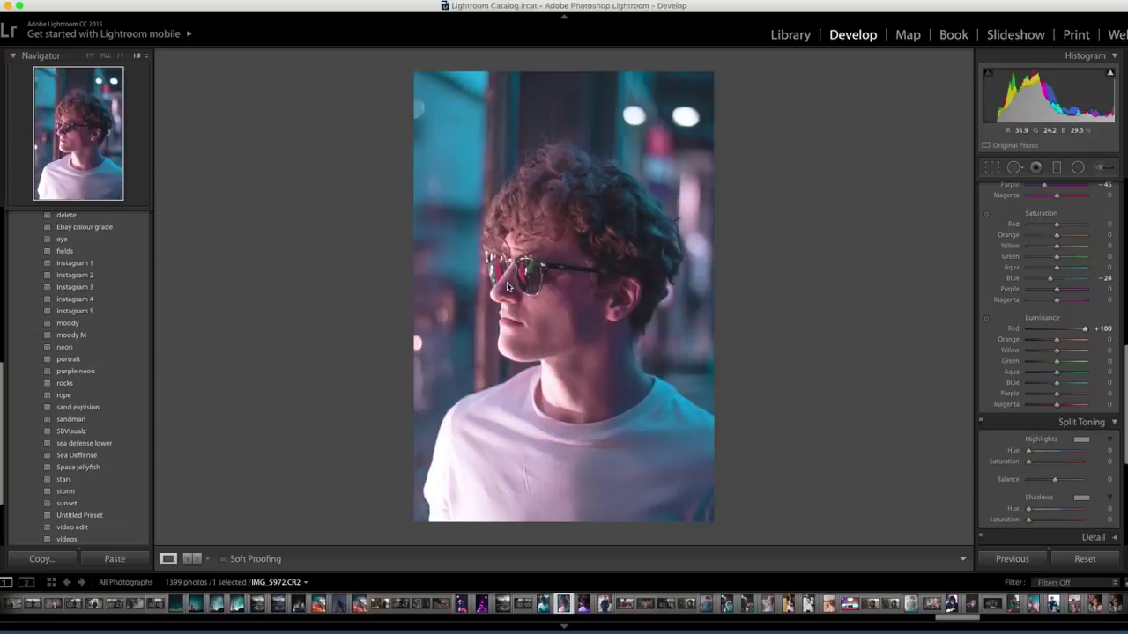
pyautogui.doubleClick(1014, 332)
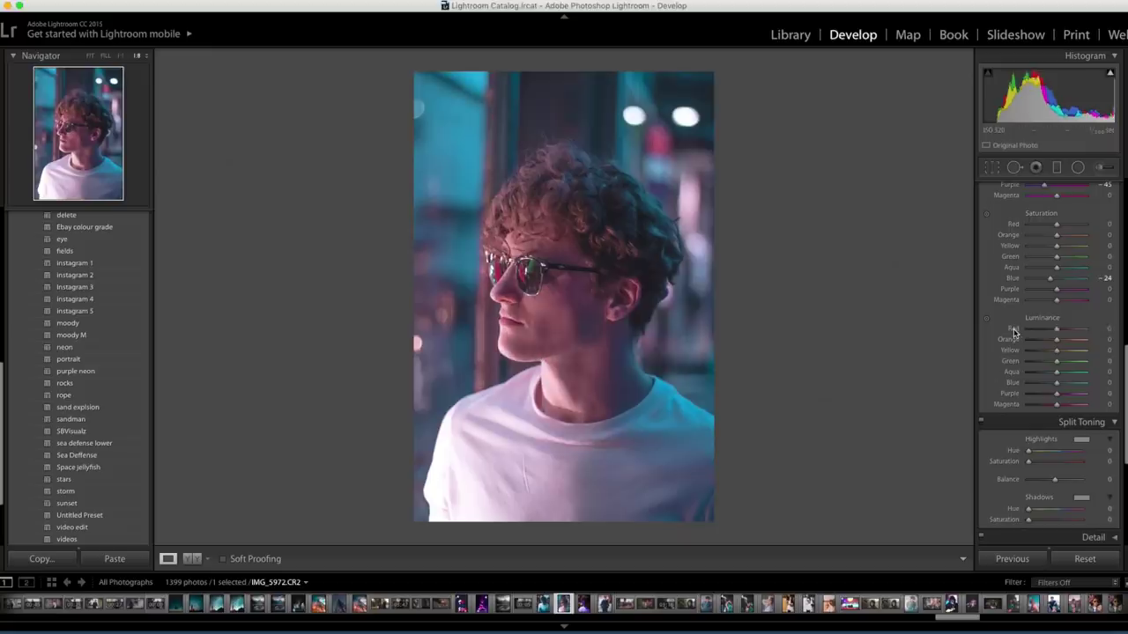
pyautogui.moveTo(1060, 331); pyautogui.dragTo(1068, 331)
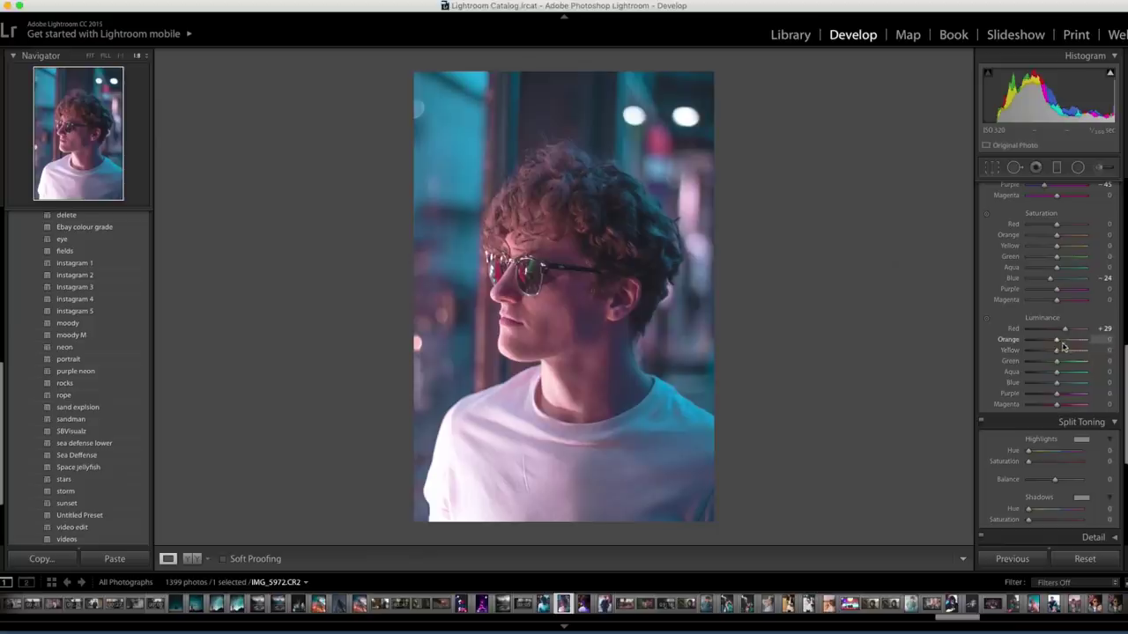
# Step: Brighten Orange luminance to +55 and Blue luminance to +54
pyautogui.moveTo(1058, 341); pyautogui.dragTo(1072, 341)
pyautogui.moveTo(1057, 382); pyautogui.dragTo(1072, 384)
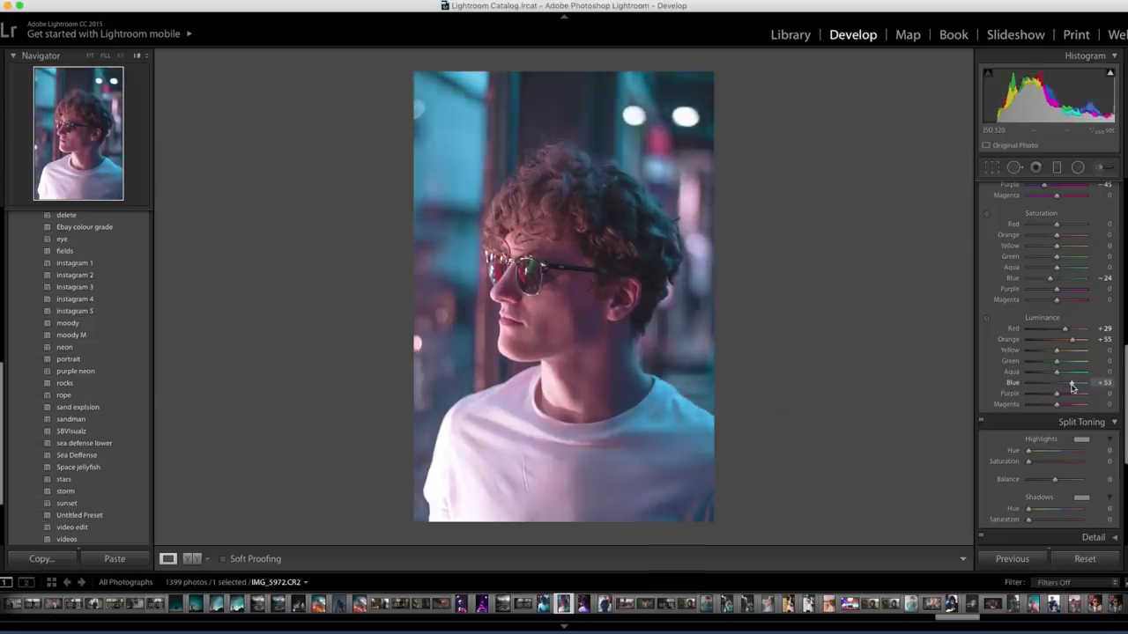
pyautogui.hotkey('ctrl', 'z')
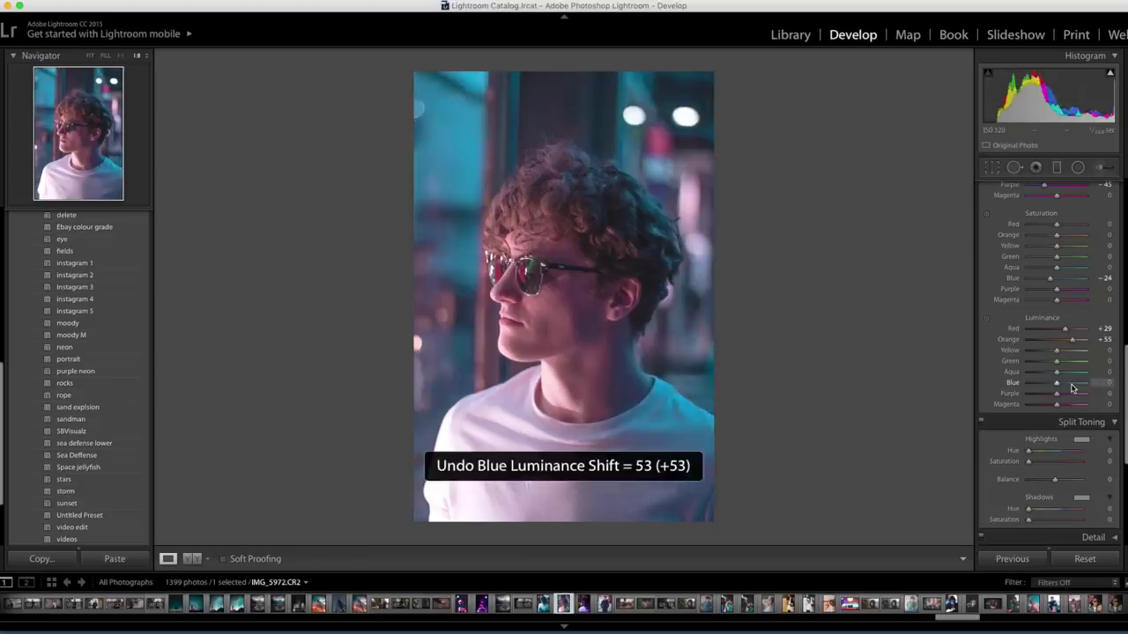
pyautogui.click(1071, 384)
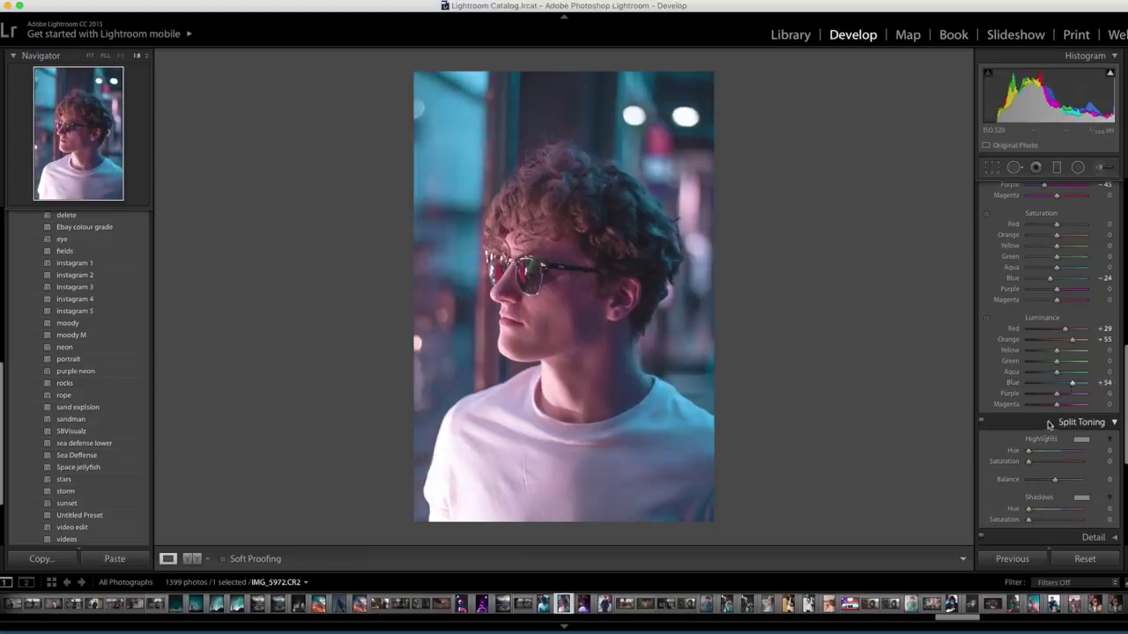
# Step: In Camera Calibration, set Blue Primary hue to -35 and Red Primary hue to +58
pyautogui.scroll(-5, 984, 433)
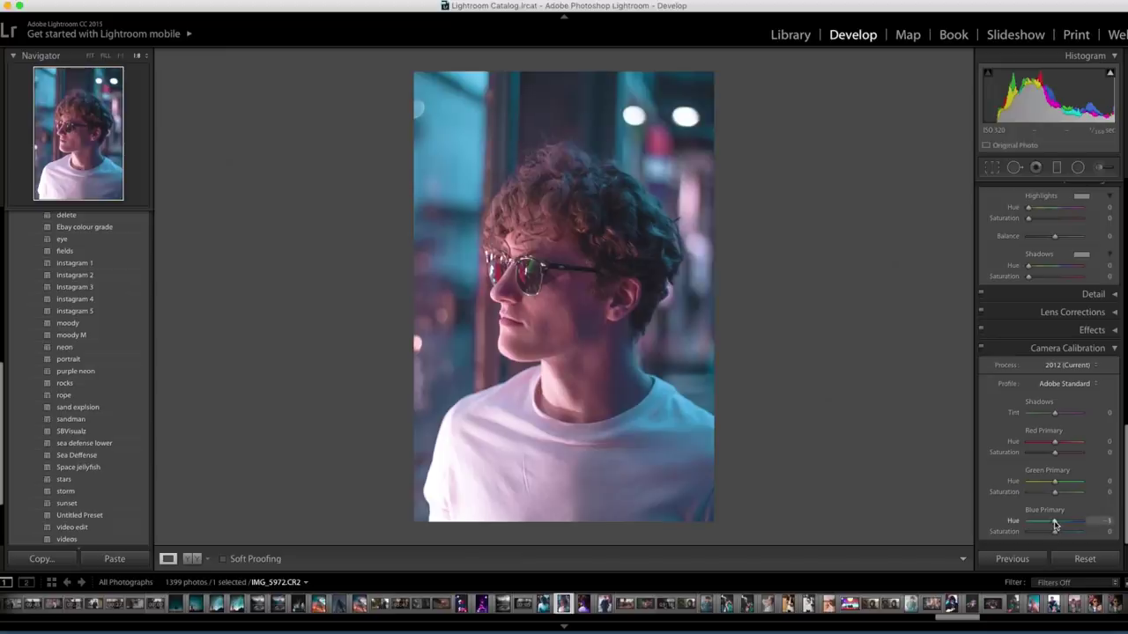
pyautogui.moveTo(1055, 524); pyautogui.dragTo(1046, 525)
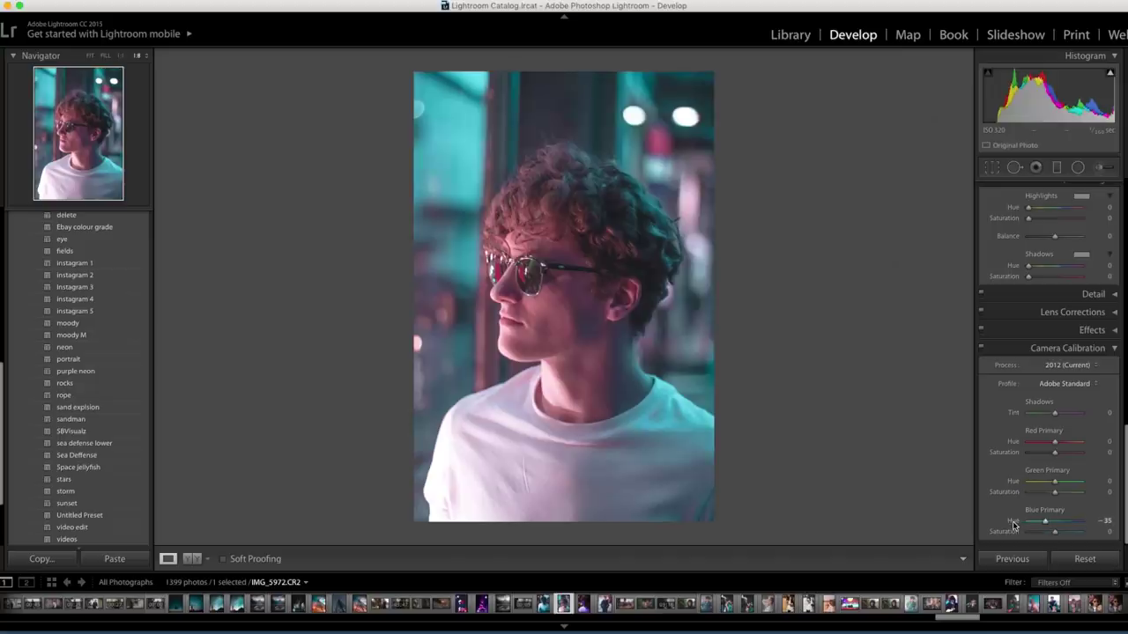
pyautogui.doubleClick(1013, 526)
pyautogui.press('super+z')
pyautogui.moveTo(1055, 446); pyautogui.dragTo(1071, 447)
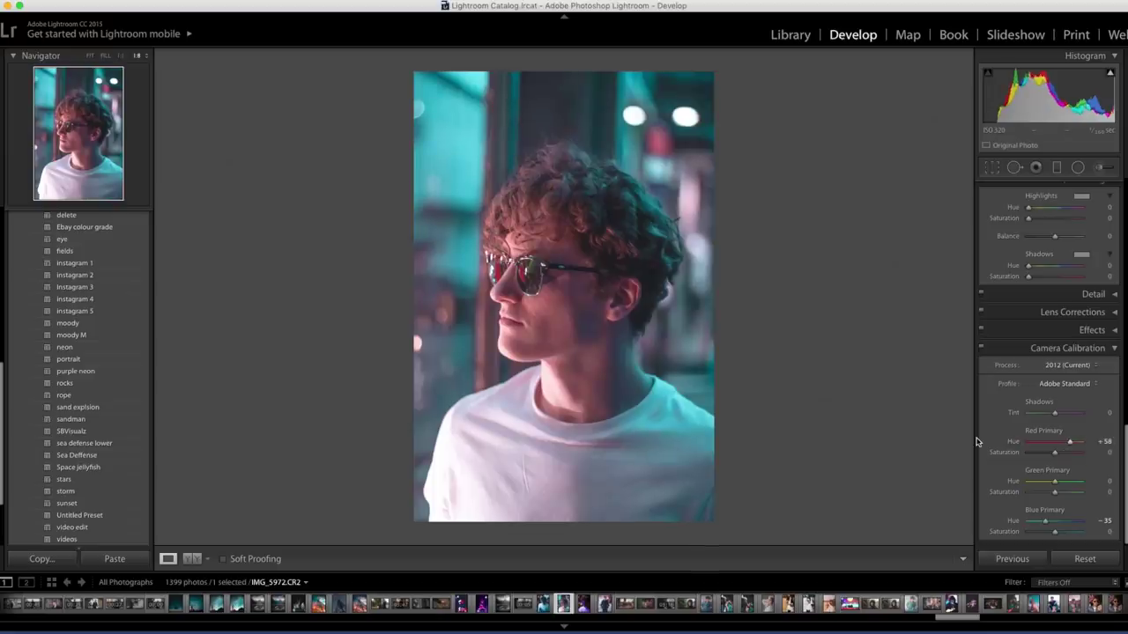
pyautogui.press('\\')
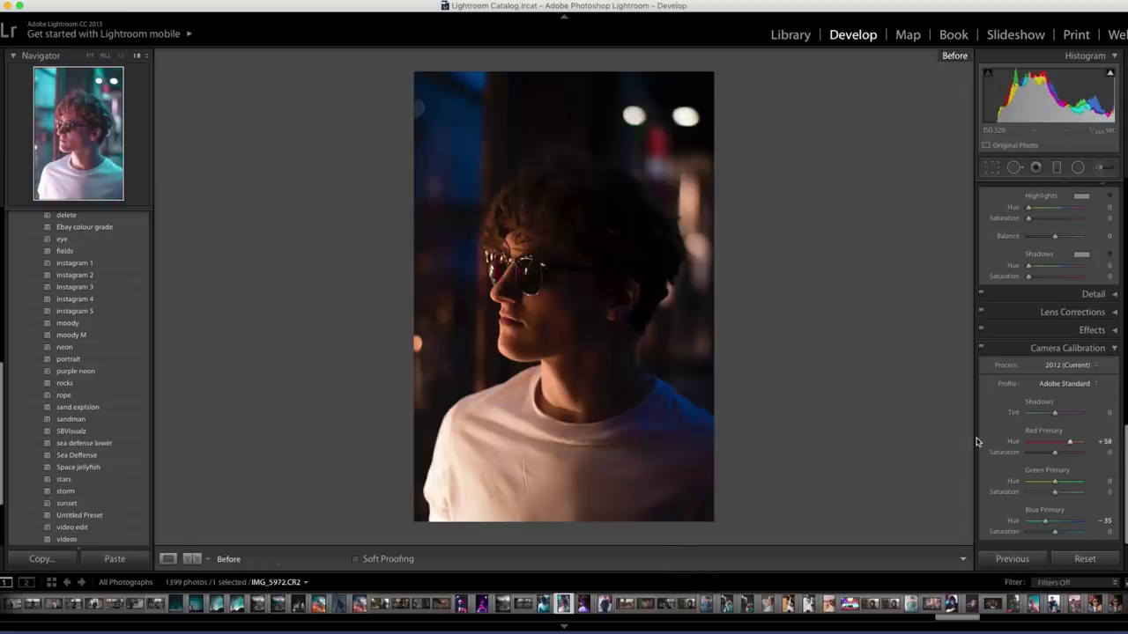
pyautogui.press('\\')
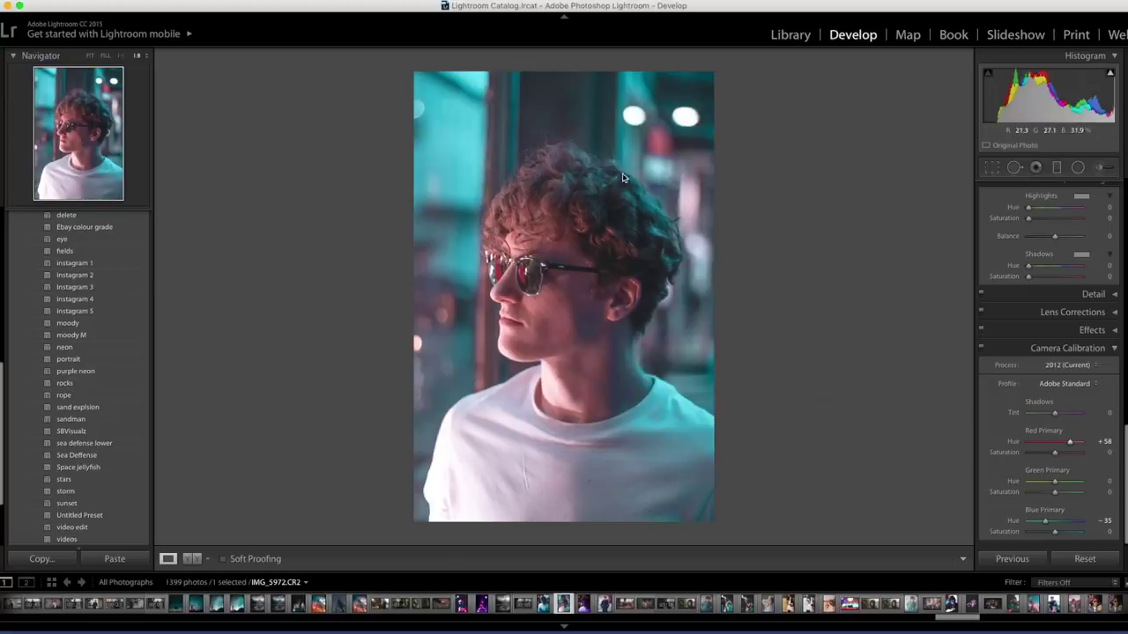
pyautogui.press('\\')
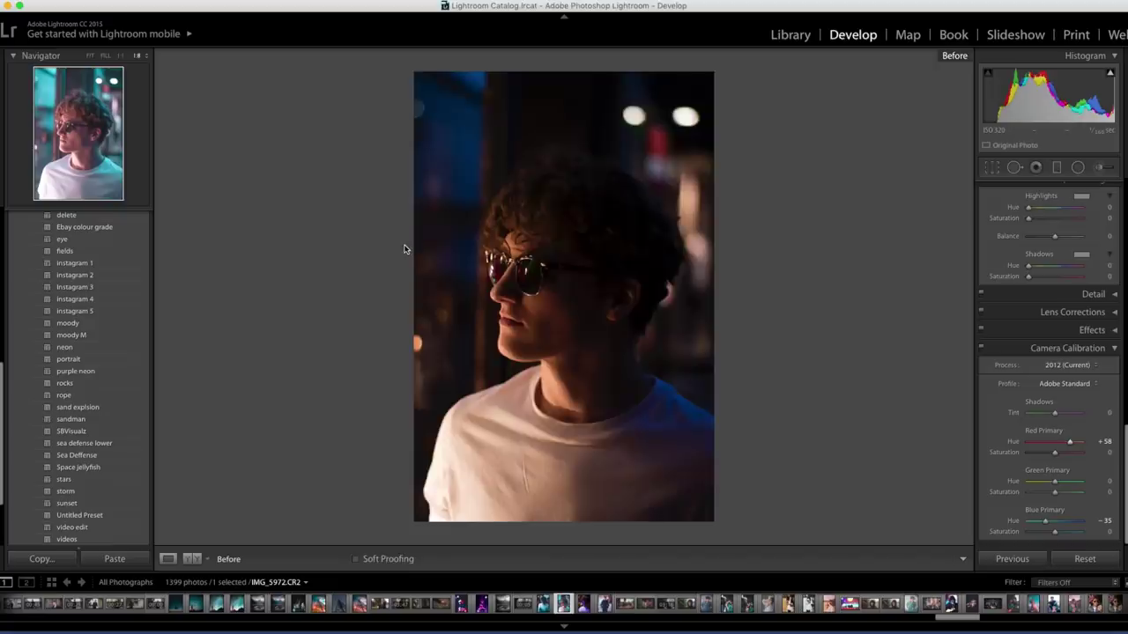
pyautogui.press('\\')
pyautogui.press('\\')
pyautogui.press('\\')
pyautogui.scroll(10, 1064, 365)
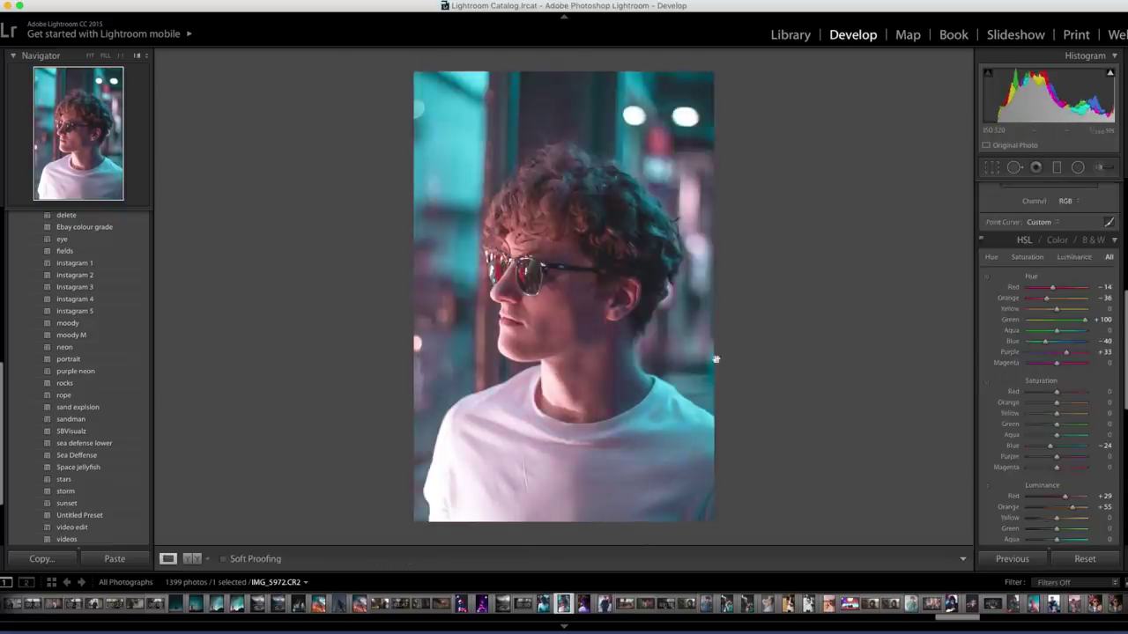
pyautogui.press('\\')
pyautogui.scroll(-10, 1031, 392)
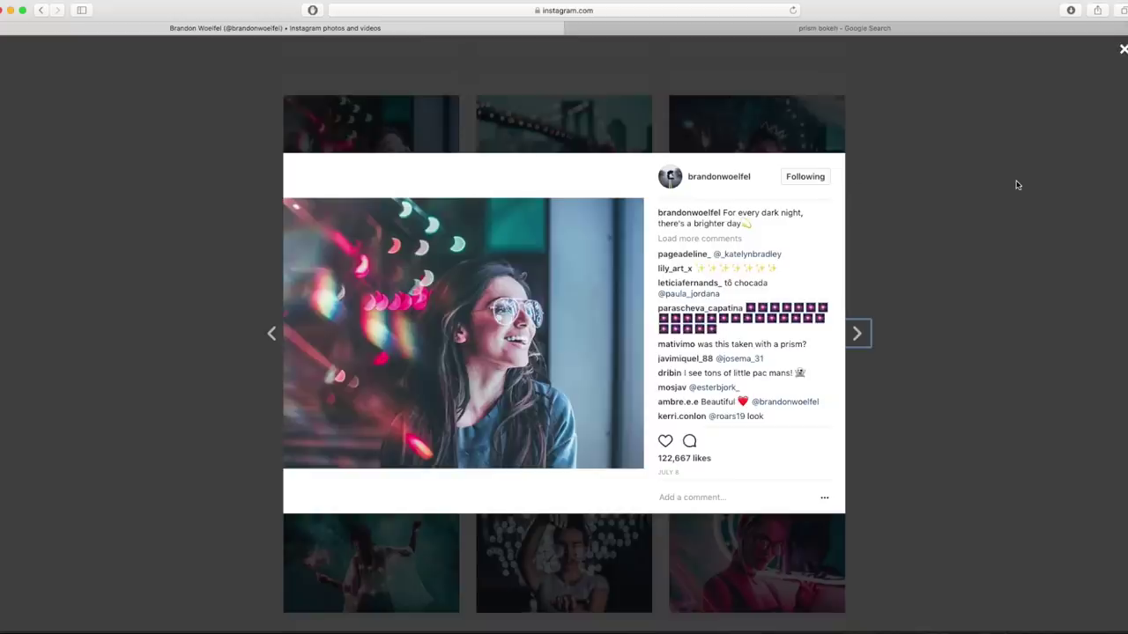
# Step: Close the enlarged Instagram post and browse the profile's teal-toned night portrait grid
pyautogui.click(1015, 184)
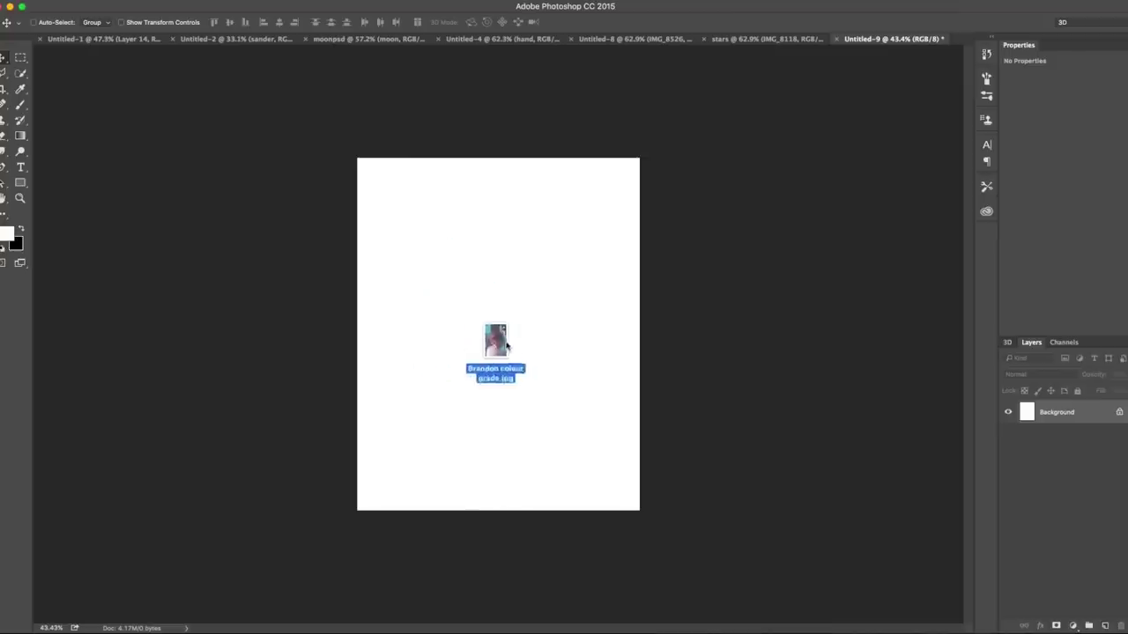
pyautogui.moveTo(507, 341); pyautogui.dragTo(541, 373)
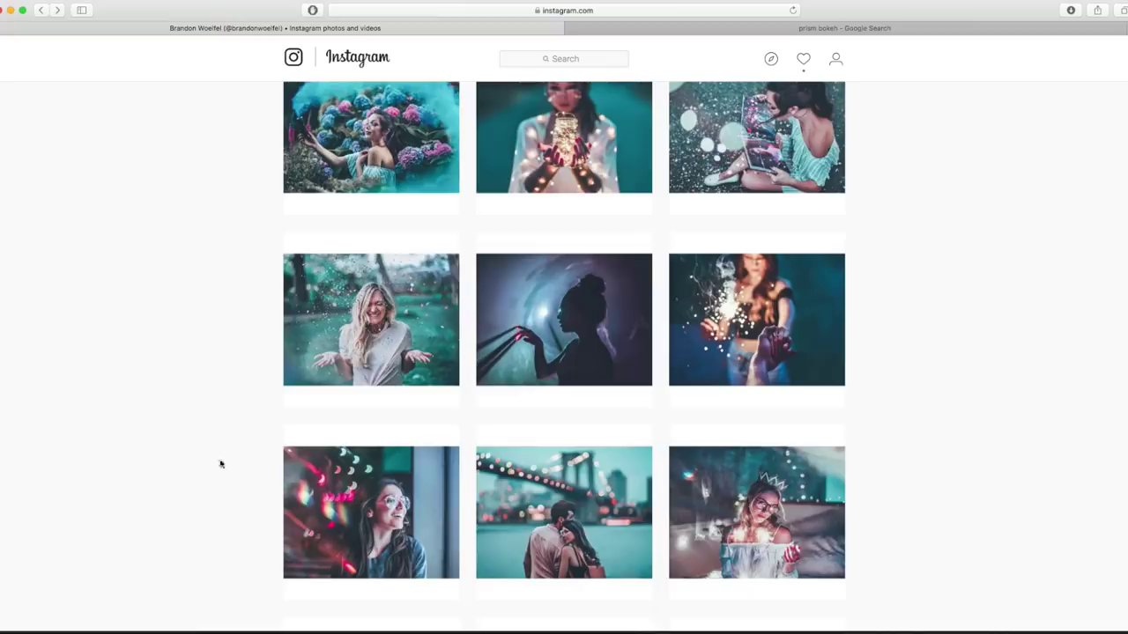
# Step: Preview the Diamond Prism Macro and night club bokeh images in Google Images, then return to Photoshop
pyautogui.click(344, 478)
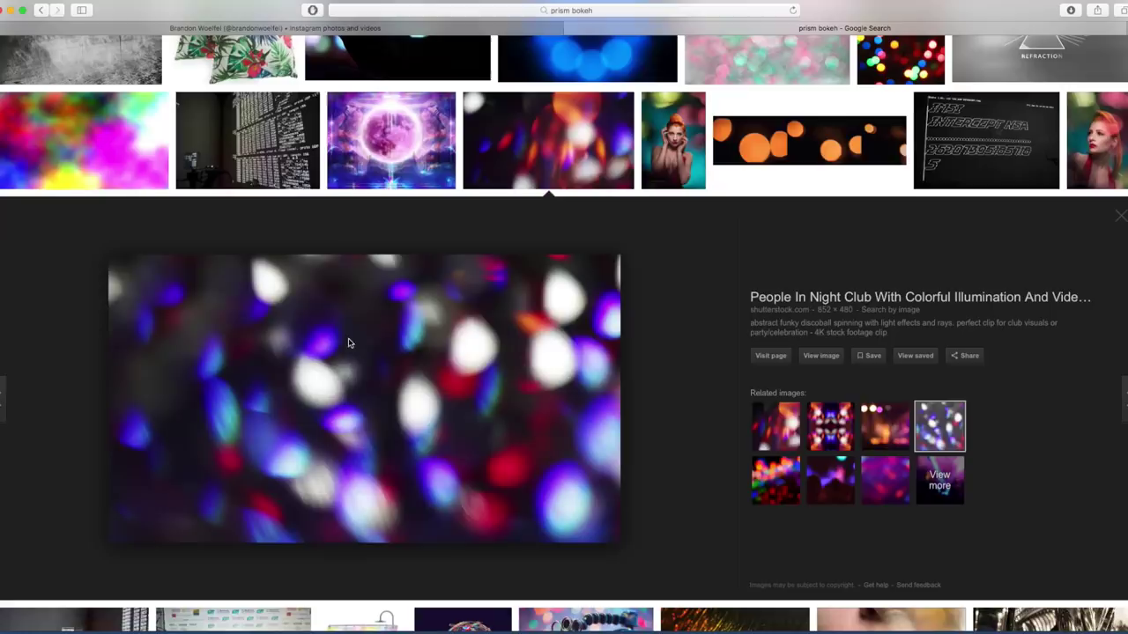
pyautogui.click(779, 415)
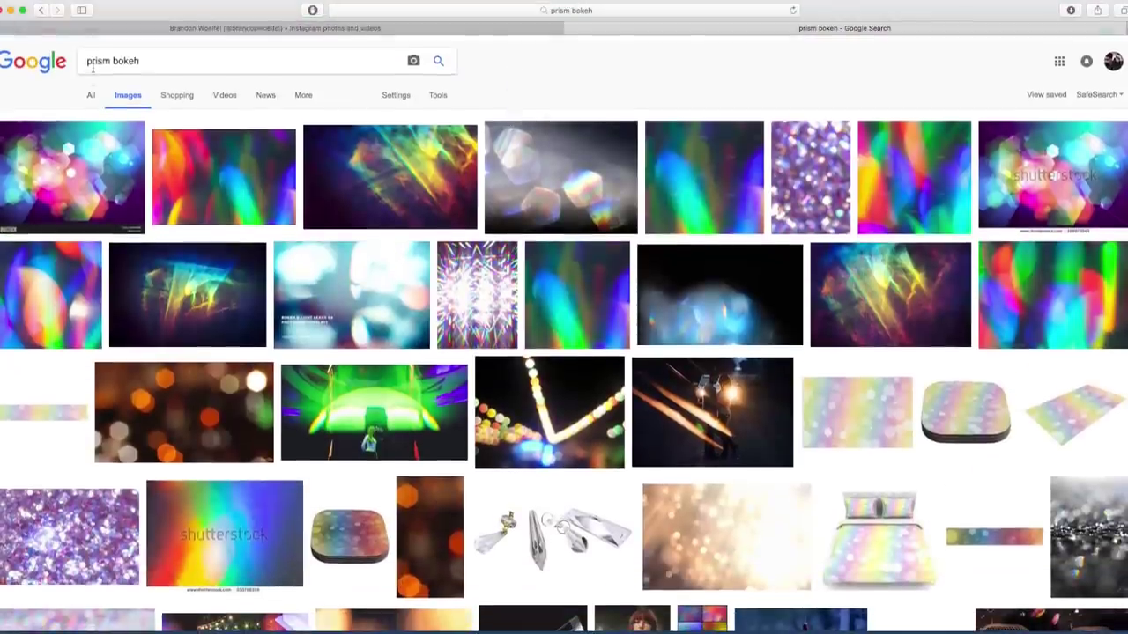
pyautogui.scroll(-5, 428, 161)
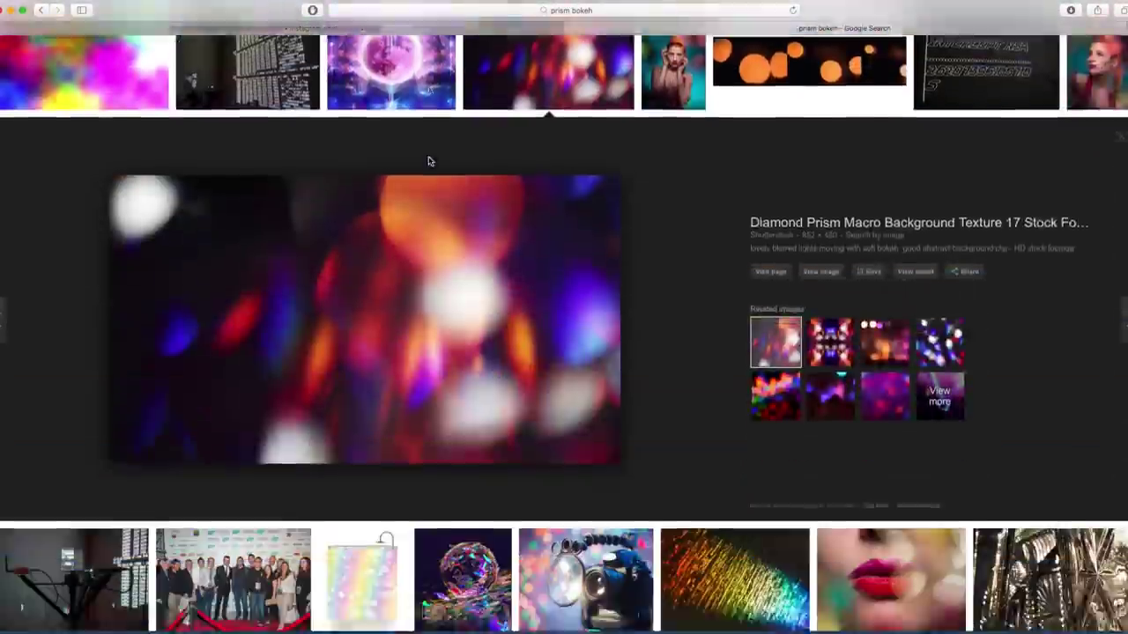
pyautogui.scroll(-3, 428, 161)
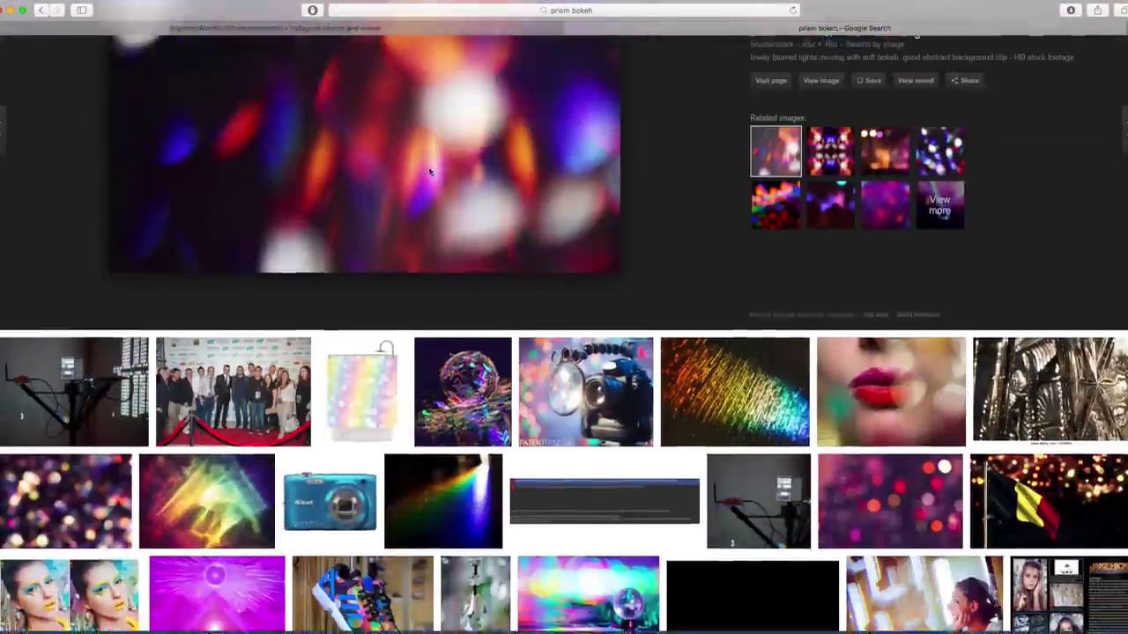
pyautogui.scroll(5, 429, 168)
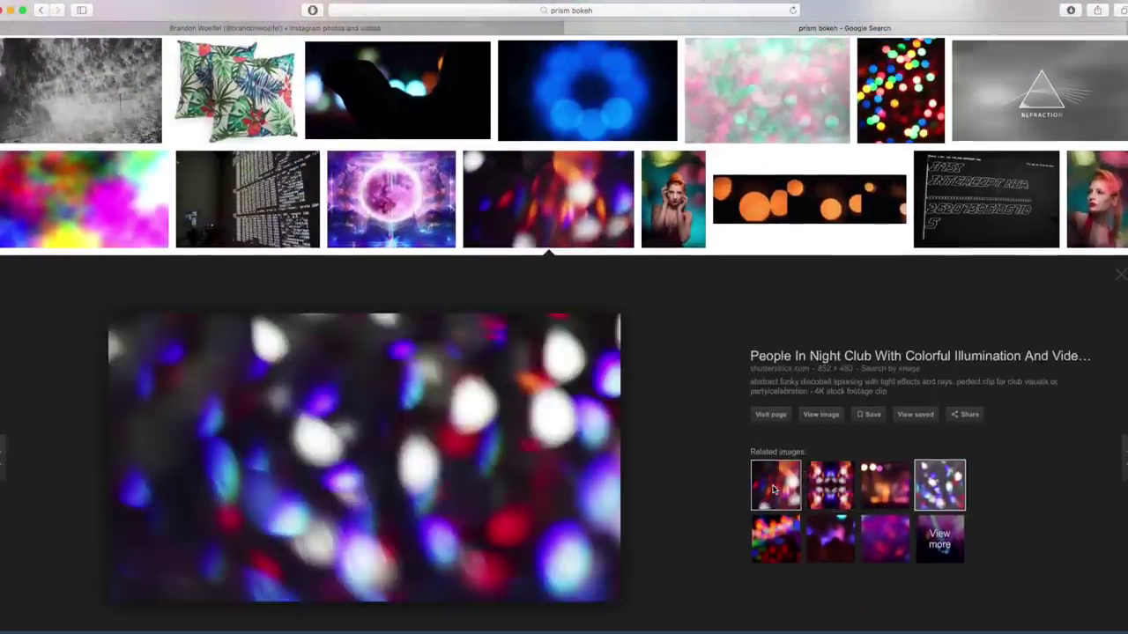
pyautogui.click(936, 483)
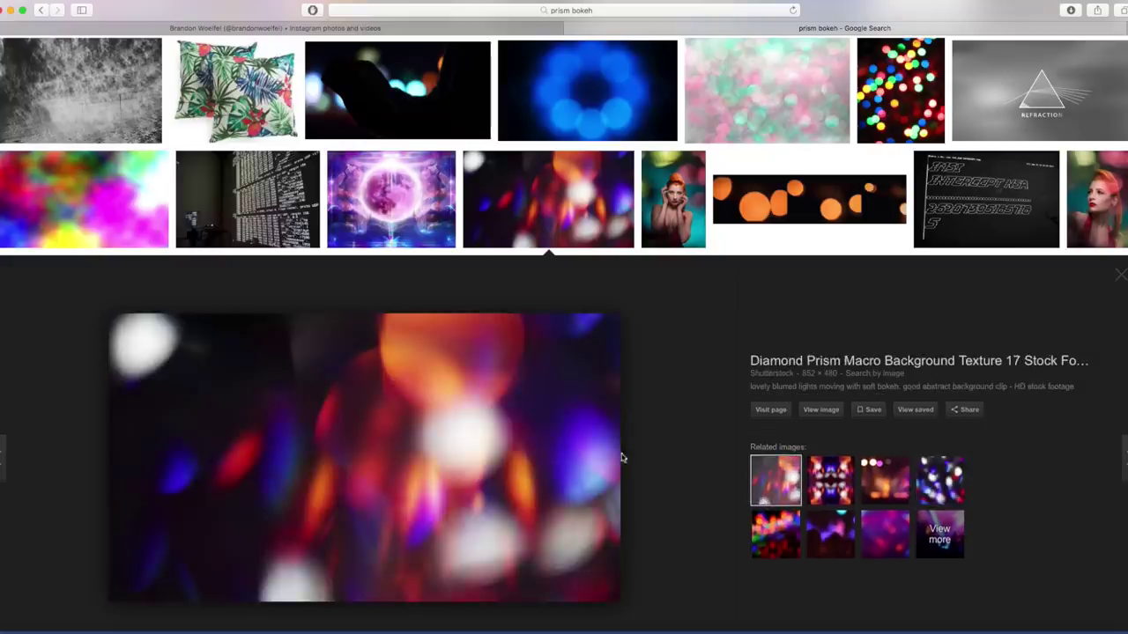
pyautogui.hotkey('ctrl', 'Left')
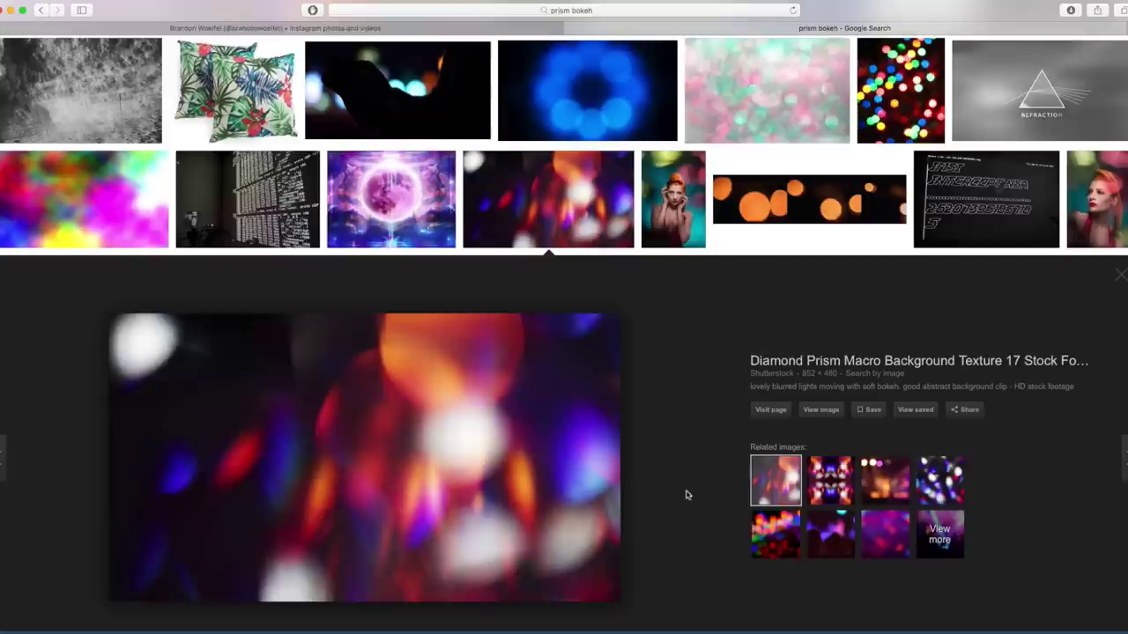
# Step: Drag the Diamond Prism and night-club bokeh images into the portrait as new layers
pyautogui.hotkey('ctrl', 'Right')
pyautogui.moveTo(541, 454); pyautogui.dragTo(540, 334)
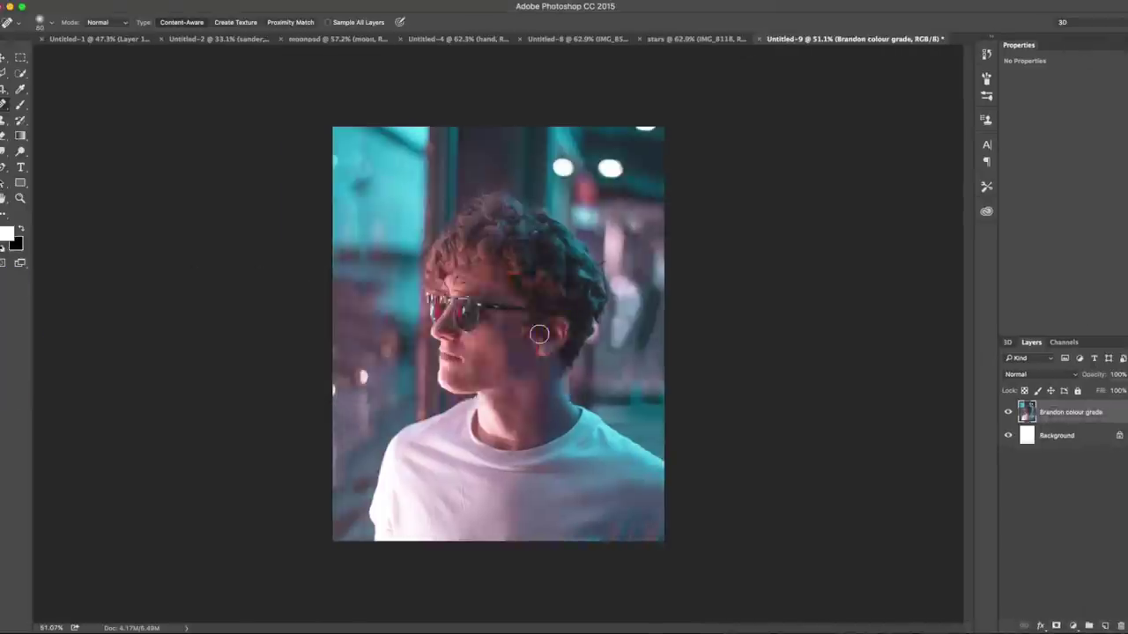
pyautogui.hotkey('ctrl', 'Right')
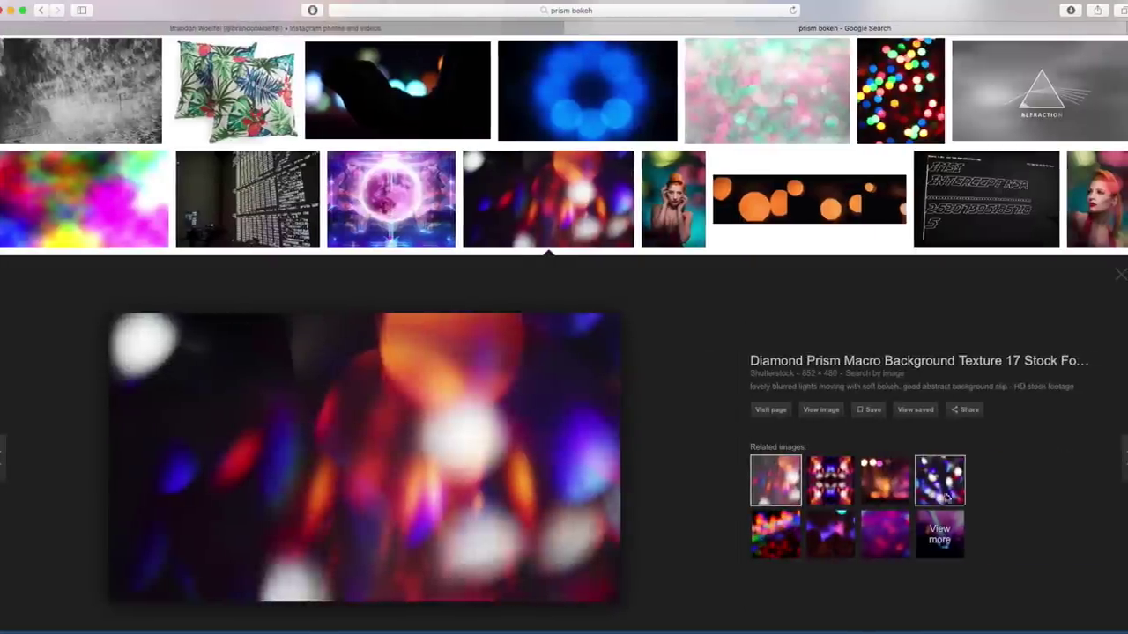
pyautogui.click(946, 498)
pyautogui.moveTo(541, 436); pyautogui.dragTo(590, 300)
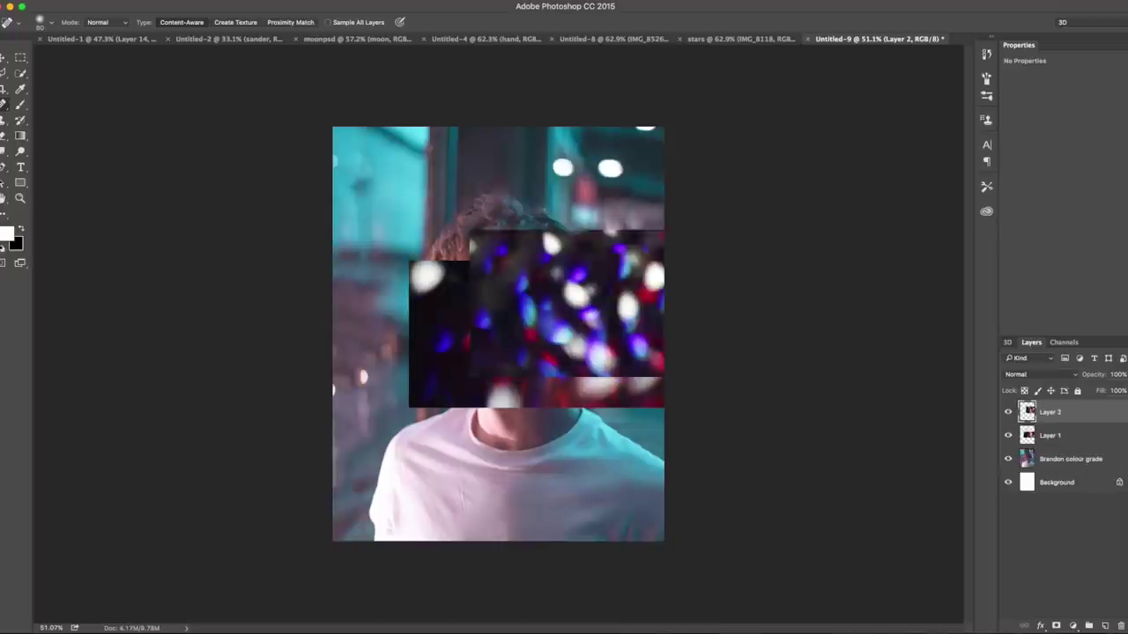
# Step: Hide Layer 1 and move the Layer 2 bokeh up to the top of the canvas
pyautogui.click(1008, 436)
pyautogui.press('v')
pyautogui.moveTo(546, 336); pyautogui.dragTo(543, 229)
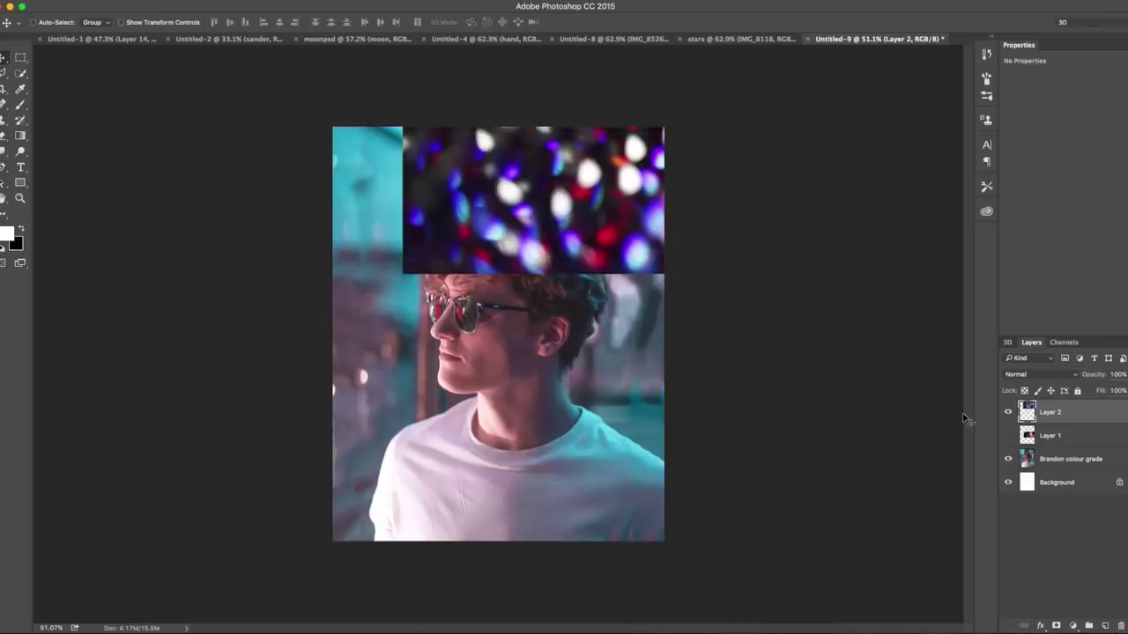
# Step: Screen-blend the top bokeh layer and erase it from the hair and top of the photo
pyautogui.click(1043, 375)
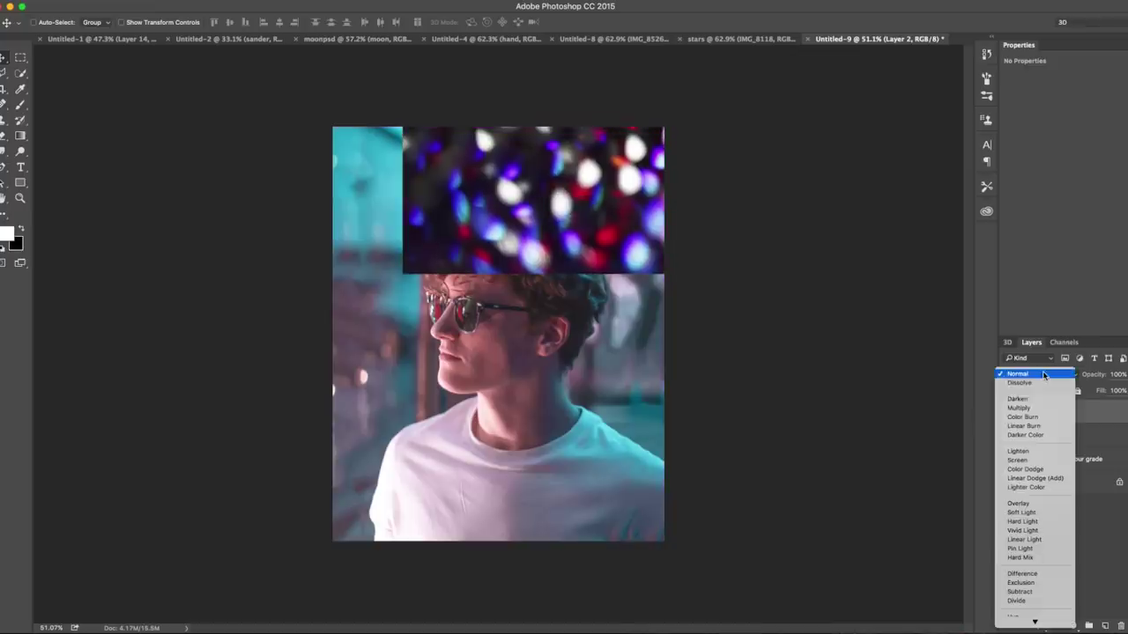
pyautogui.click(1035, 461)
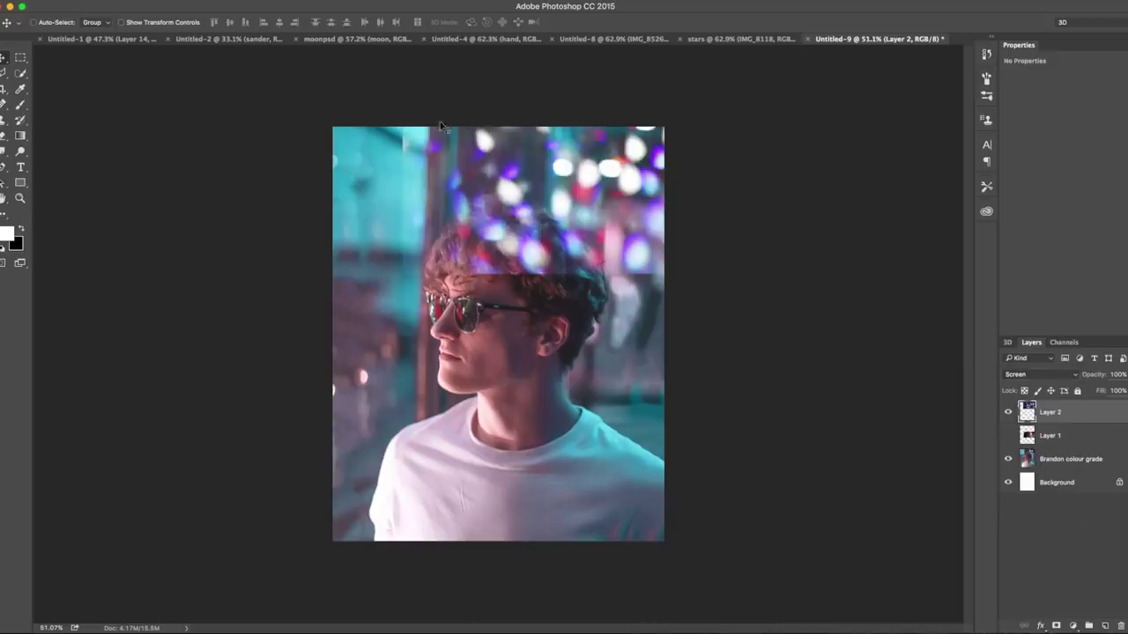
pyautogui.press('e')
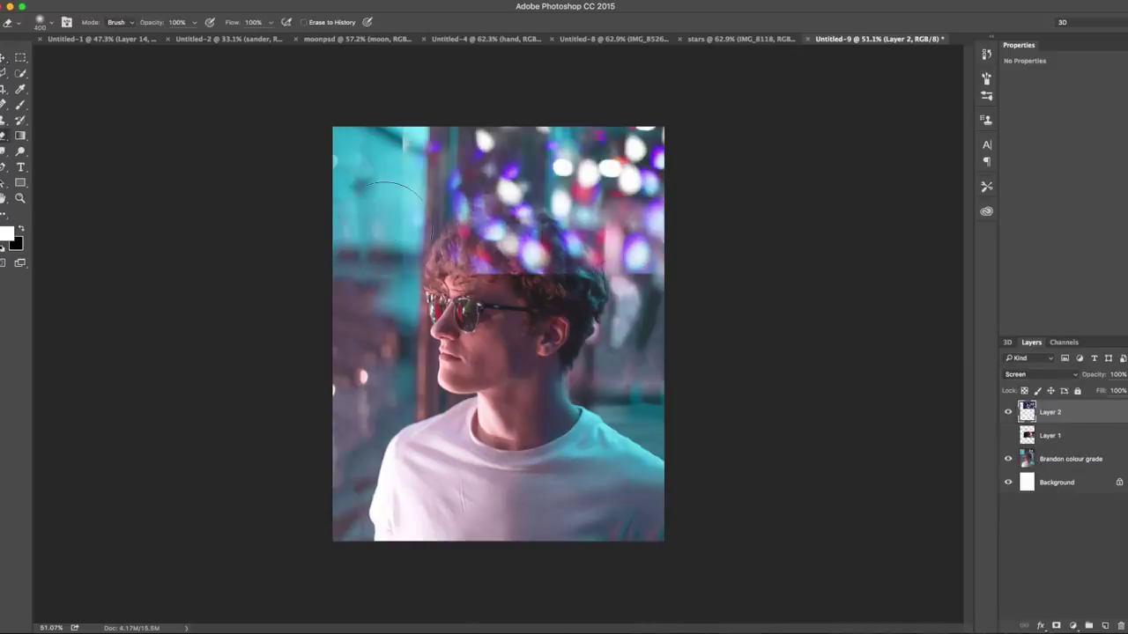
pyautogui.click(53, 26)
pyautogui.click(282, 215)
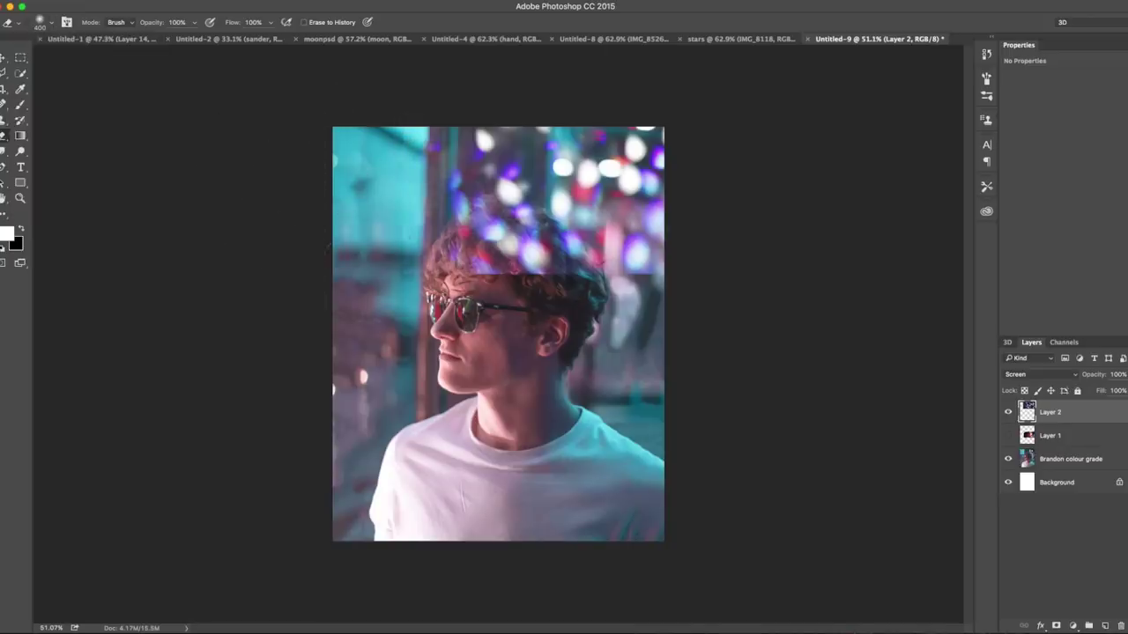
pyautogui.moveTo(370, 273)
pyautogui.mouseDown()
pyautogui.moveTo(494, 268)
pyautogui.moveTo(679, 335)
pyautogui.mouseUp()
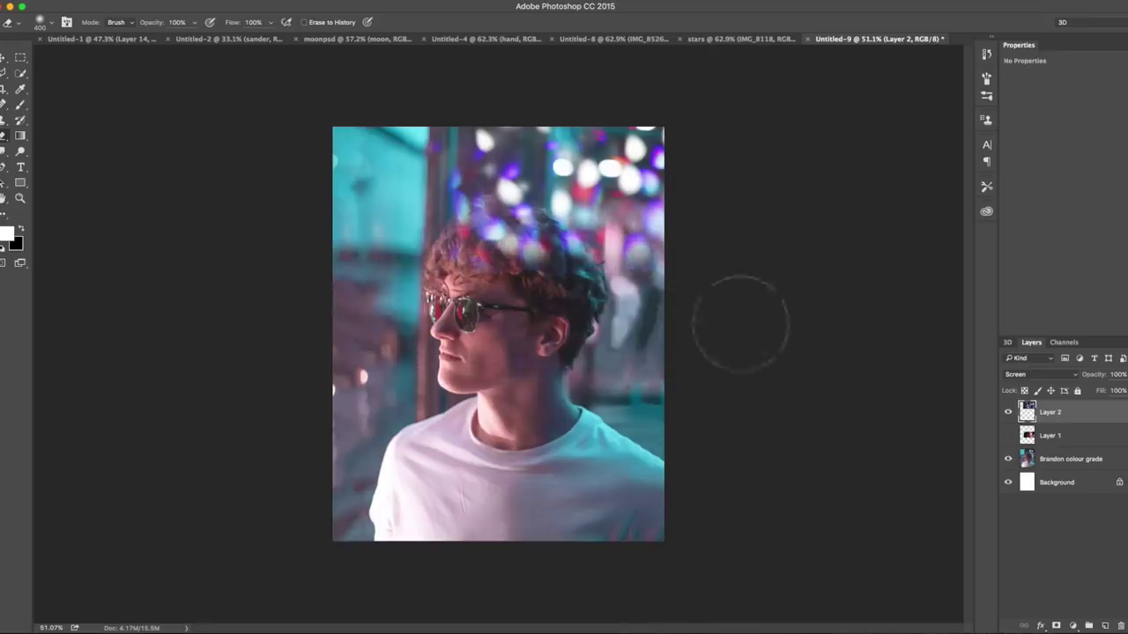
pyautogui.moveTo(647, 405); pyautogui.dragTo(464, 159)
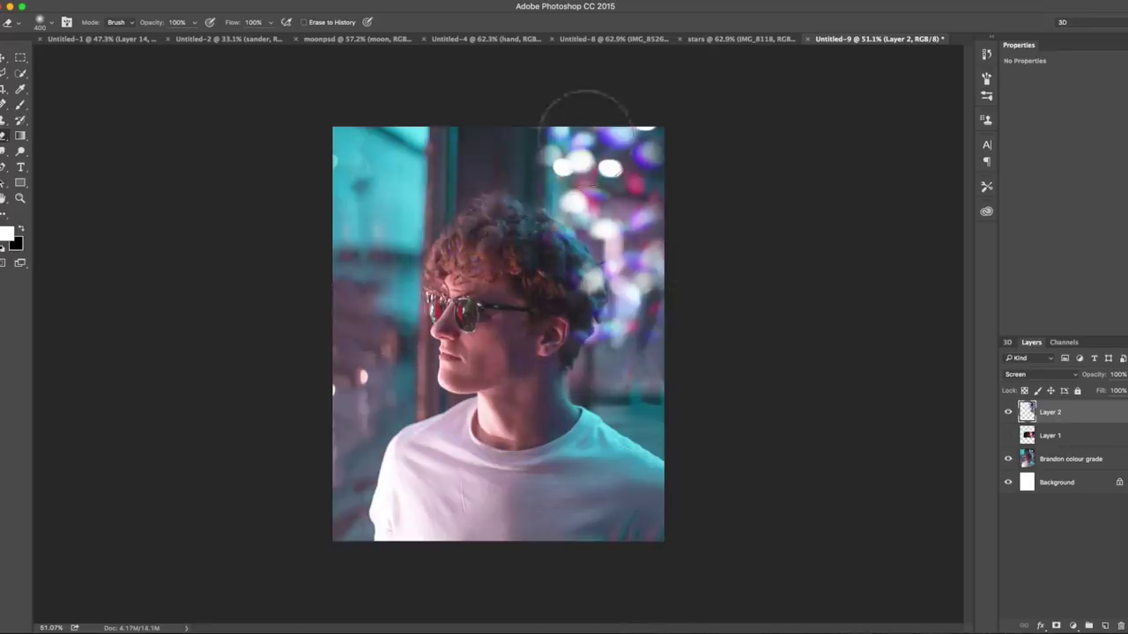
# Step: Nudge the top bokeh layer into a better position and toggle it to compare
pyautogui.press('v')
pyautogui.moveTo(569, 231)
pyautogui.mouseDown()
pyautogui.moveTo(511, 201)
pyautogui.moveTo(631, 239)
pyautogui.moveTo(613, 220)
pyautogui.moveTo(596, 258)
pyautogui.mouseUp()
pyautogui.press('e')
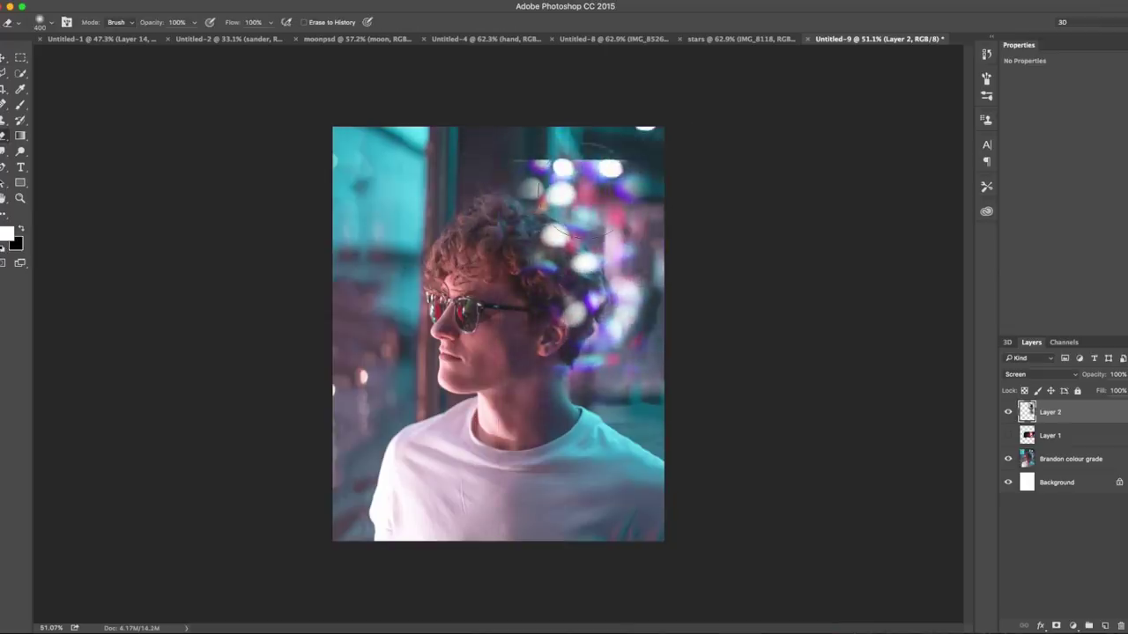
pyautogui.press('v')
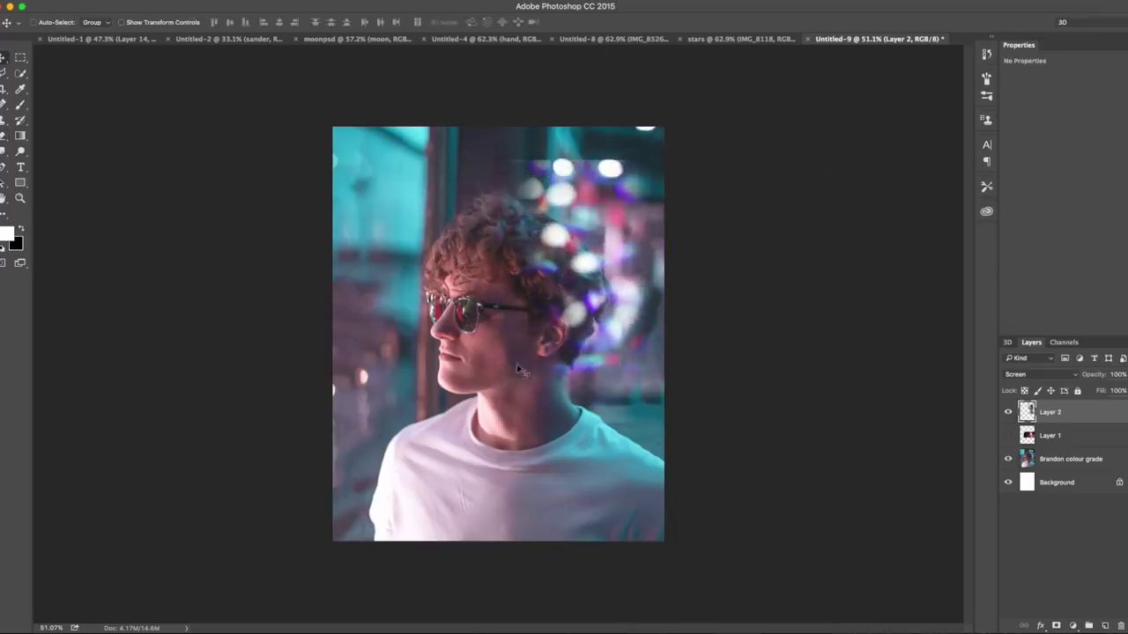
pyautogui.moveTo(617, 315)
pyautogui.mouseDown()
pyautogui.moveTo(630, 245)
pyautogui.moveTo(631, 276)
pyautogui.mouseUp()
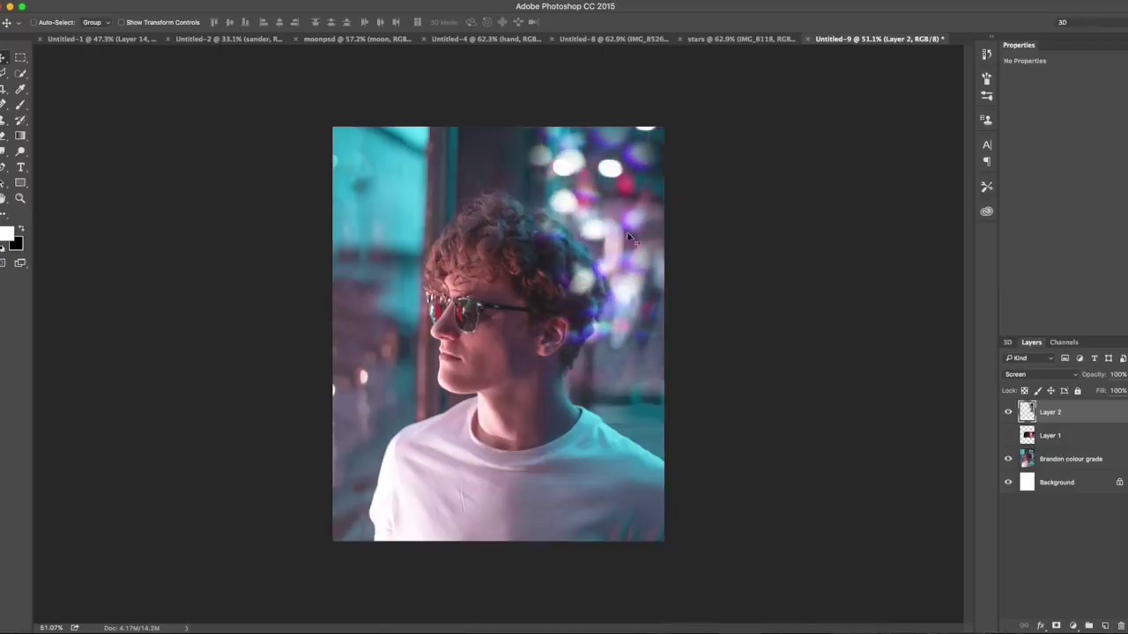
pyautogui.click(1009, 412)
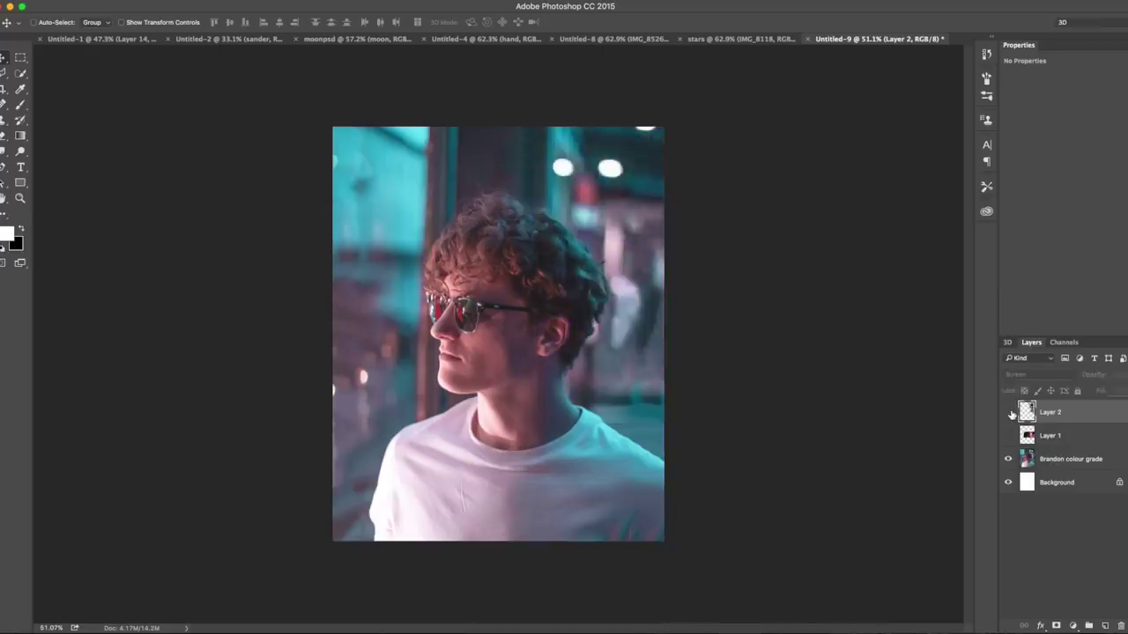
pyautogui.click(1010, 412)
# Step: Set the top bokeh layer to 77% opacity and move Layer 1's bokeh over the lower face and chest
pyautogui.click(1123, 391)
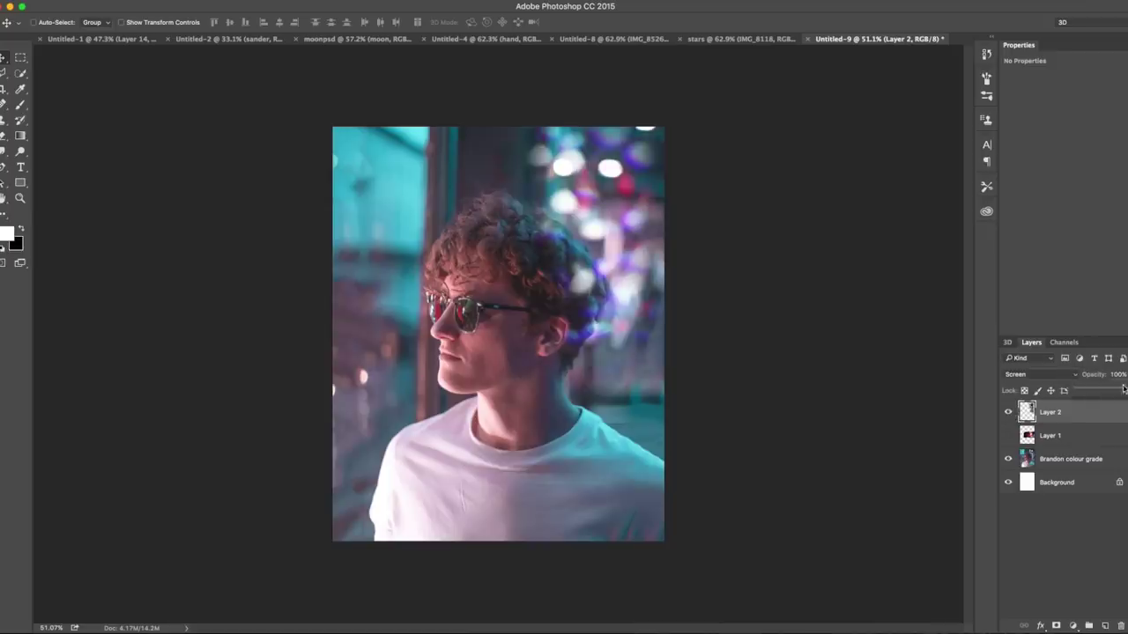
pyautogui.moveTo(1121, 391); pyautogui.dragTo(1117, 390)
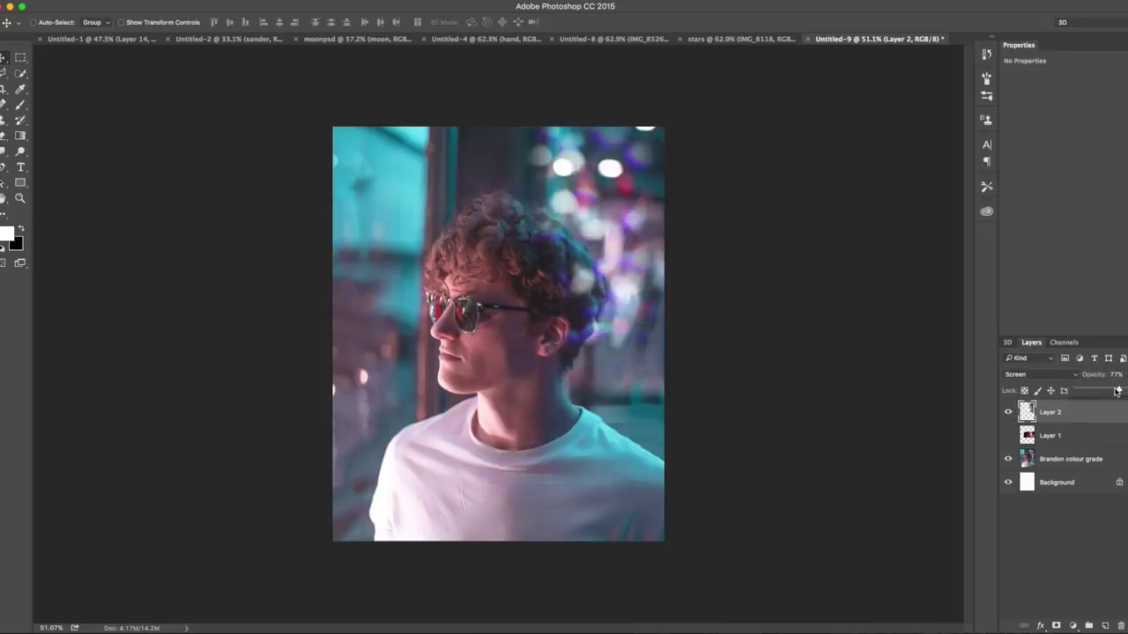
pyautogui.click(1110, 510)
pyautogui.moveTo(595, 361); pyautogui.dragTo(556, 443)
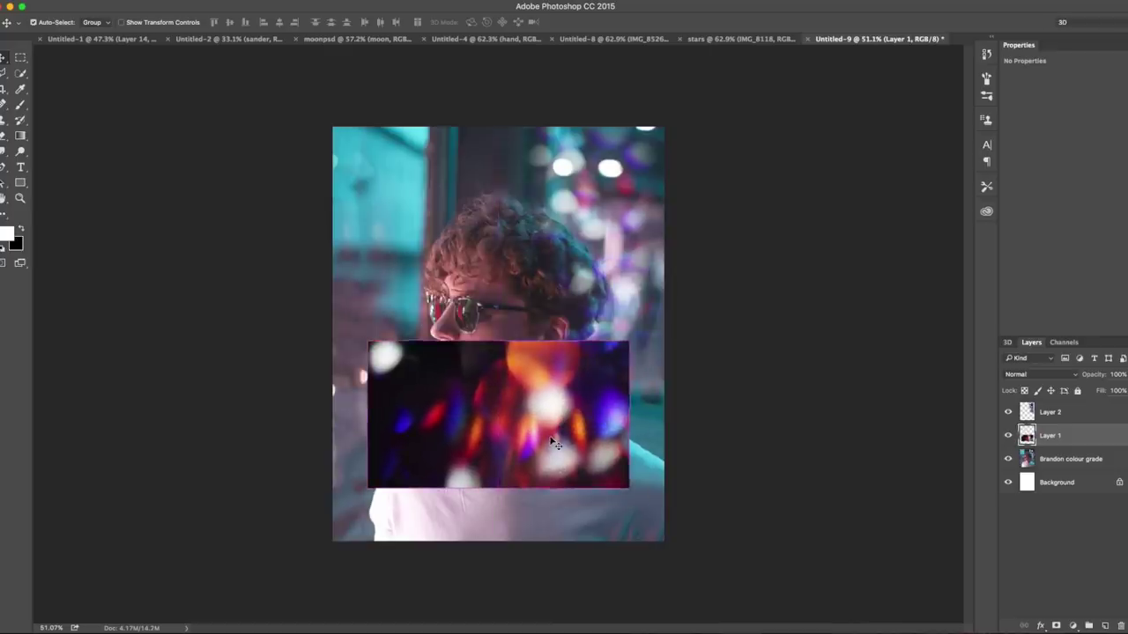
# Step: Rotate the second bokeh image about 90° and scale it to cover the whole canvas
pyautogui.hotkey('ctrl', 't')
pyautogui.moveTo(329, 331); pyautogui.dragTo(645, 168)
pyautogui.moveTo(452, 317); pyautogui.dragTo(358, 165)
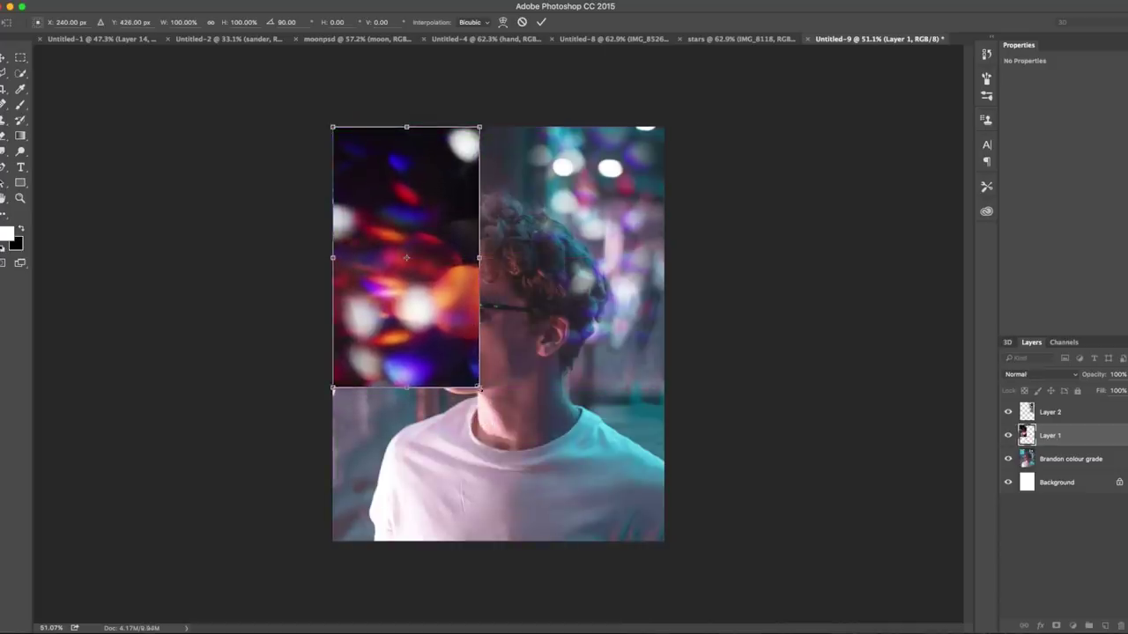
pyautogui.moveTo(481, 388); pyautogui.dragTo(664, 541)
pyautogui.press('Return')
# Step: Set the bokeh layer to Screen blend mode and toggle it off and on to compare
pyautogui.click(1040, 374)
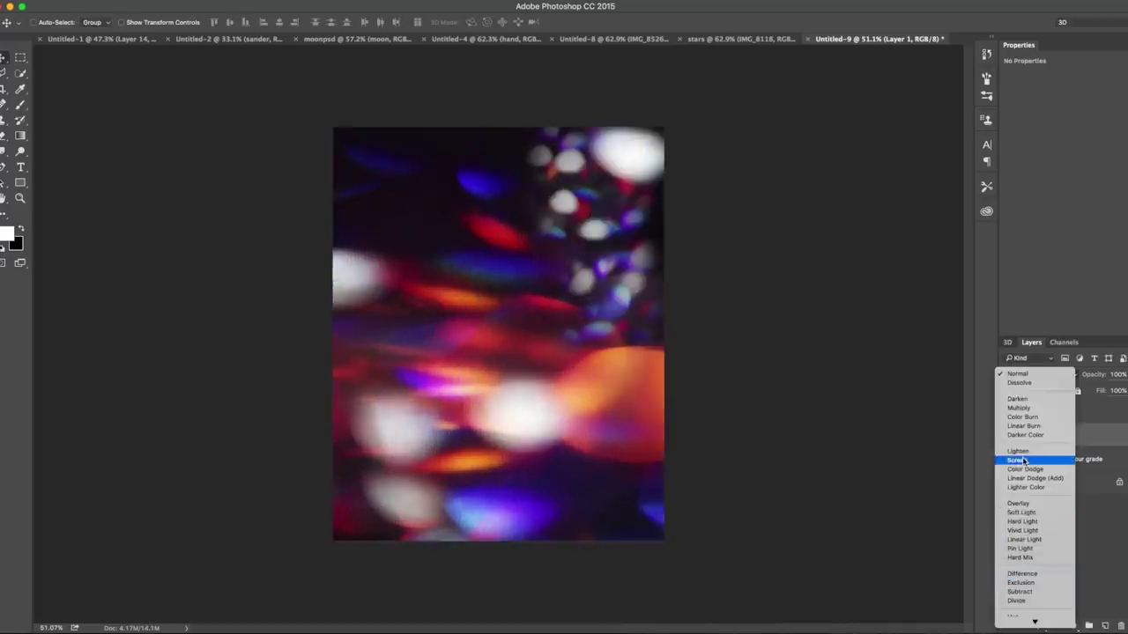
pyautogui.click(1019, 459)
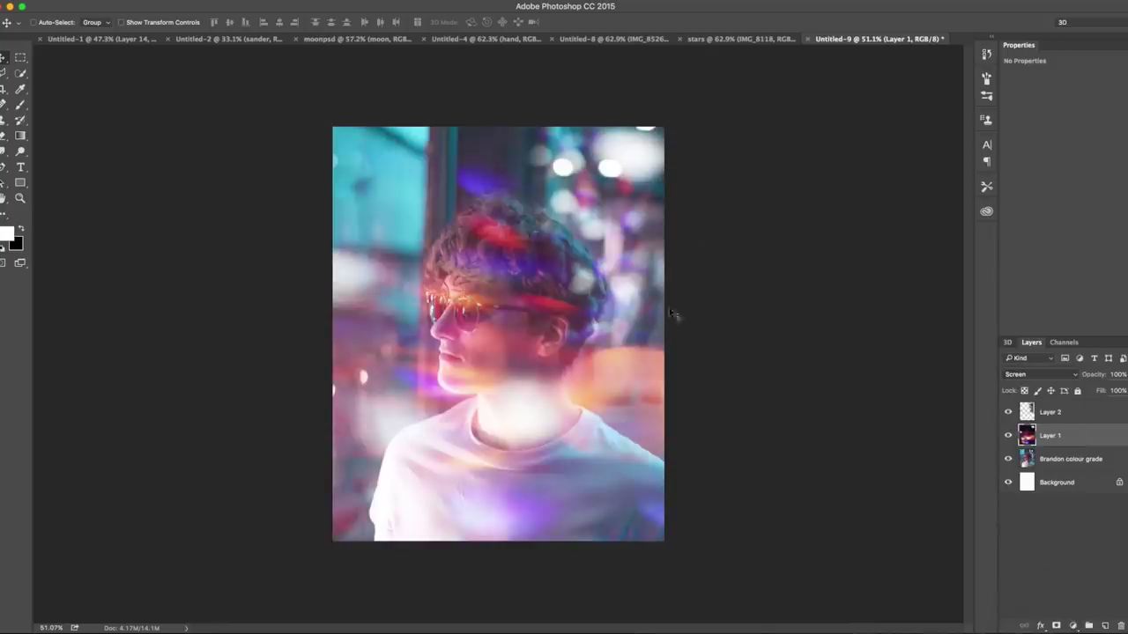
pyautogui.click(1009, 436)
pyautogui.click(1009, 436)
# Step: Erase the bokeh from the glasses and hair with a 250-pixel eraser brush
pyautogui.press('e')
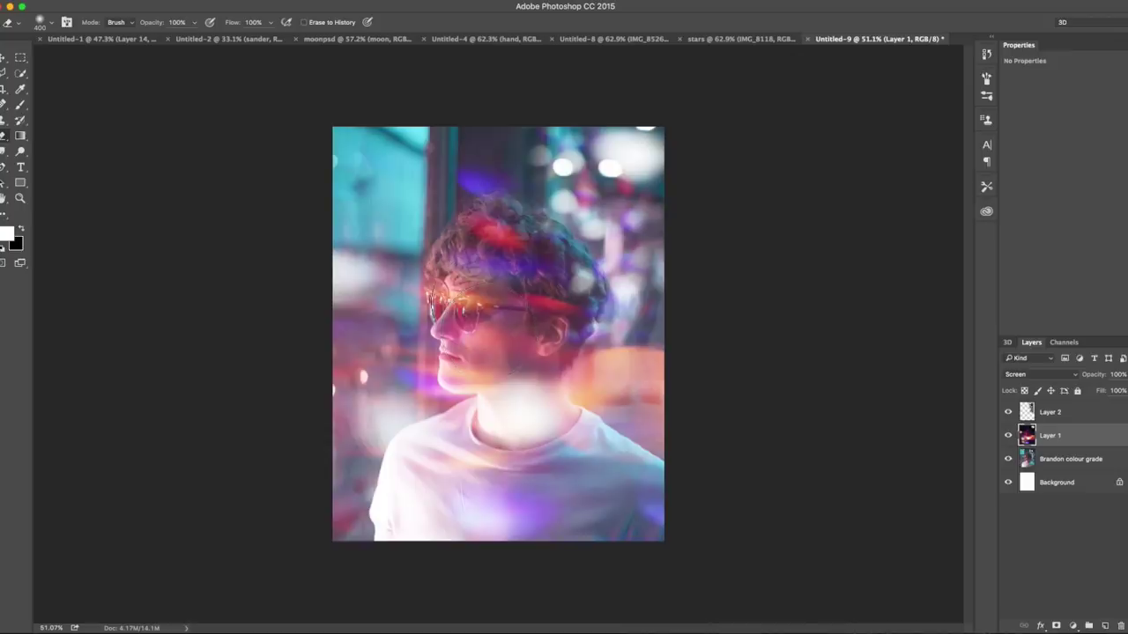
pyautogui.press('[')
pyautogui.press('[')
pyautogui.click(461, 316)
pyautogui.moveTo(463, 314)
pyautogui.mouseDown()
pyautogui.moveTo(480, 261)
pyautogui.moveTo(483, 322)
pyautogui.moveTo(474, 319)
pyautogui.moveTo(493, 349)
pyautogui.moveTo(483, 369)
pyautogui.moveTo(461, 368)
pyautogui.moveTo(545, 342)
pyautogui.moveTo(511, 353)
pyautogui.mouseUp()
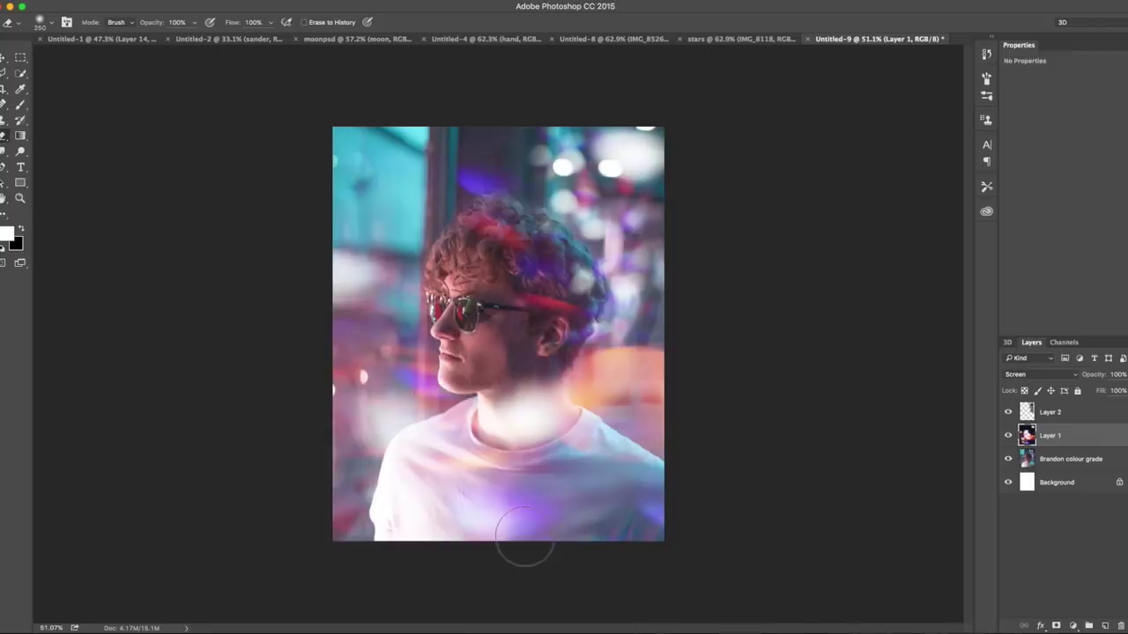
# Step: Erase bokeh from the neck, shoulder and hair with a 600 brush, then check the top bokeh layer
pyautogui.press(']')
pyautogui.press(']')
pyautogui.press(']')
pyautogui.press(']')
pyautogui.click(490, 417)
pyautogui.moveTo(490, 417)
pyautogui.mouseDown()
pyautogui.moveTo(449, 458)
pyautogui.moveTo(421, 526)
pyautogui.moveTo(432, 475)
pyautogui.mouseUp()
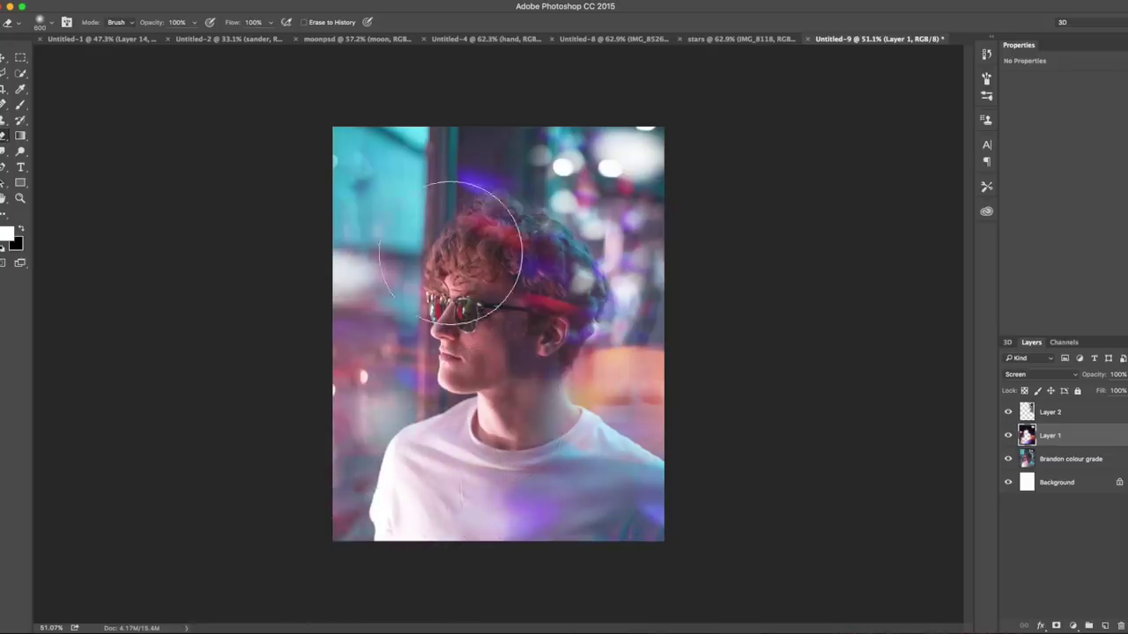
pyautogui.moveTo(516, 252); pyautogui.dragTo(533, 317)
pyautogui.press('v')
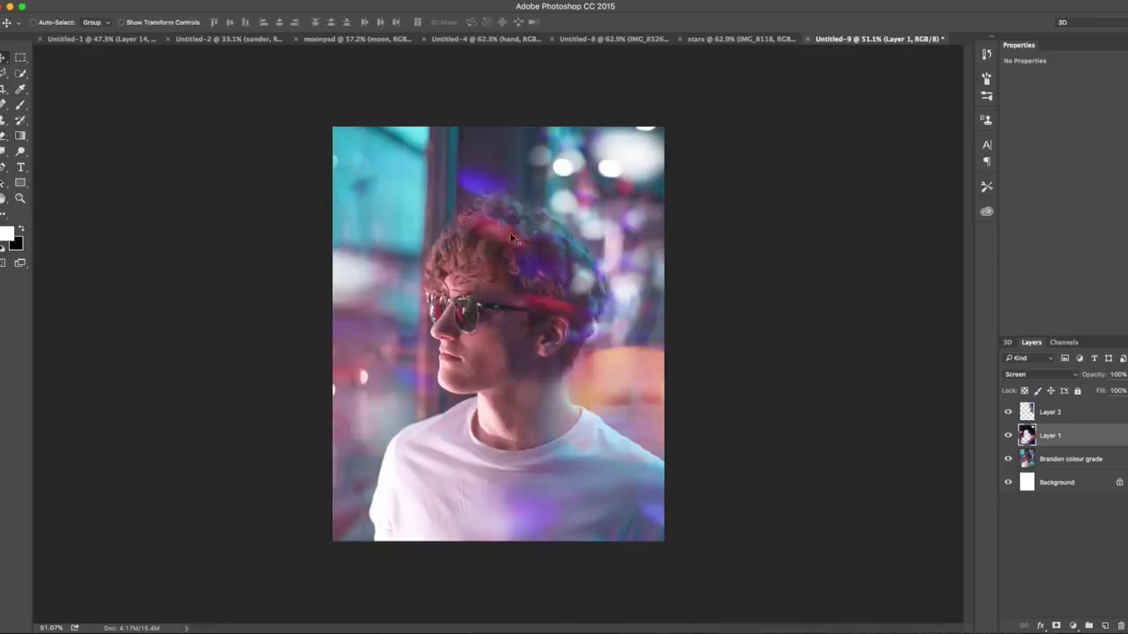
pyautogui.click(1009, 414)
pyautogui.click(1009, 413)
# Step: Toggle the top bokeh layer and the woman reference photo on and off to compare
pyautogui.click(1009, 413)
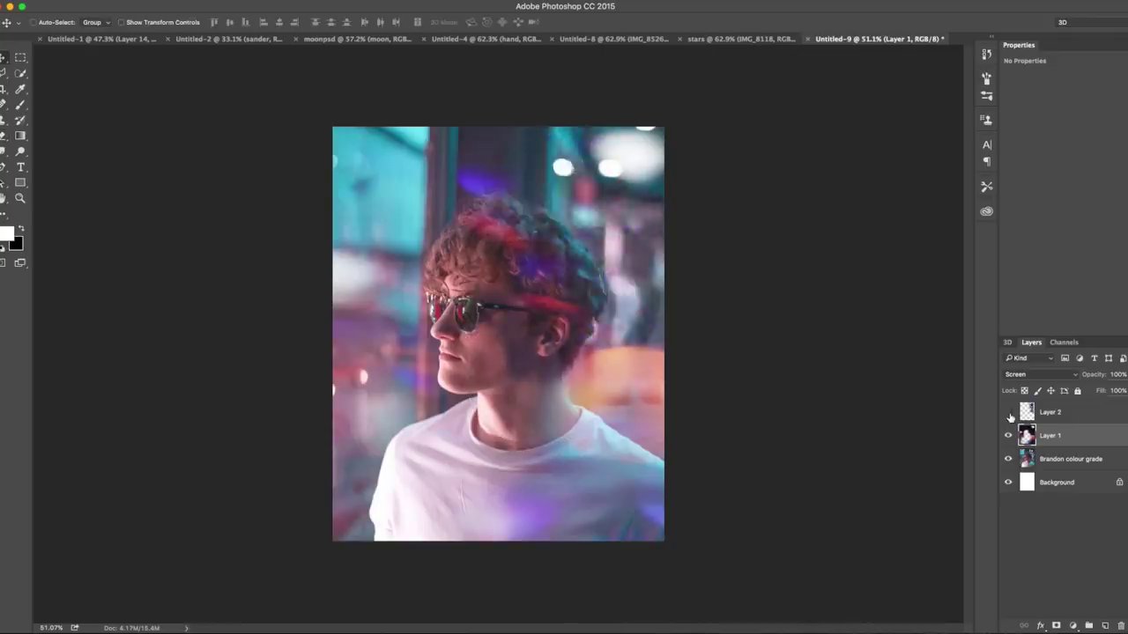
pyautogui.click(1008, 413)
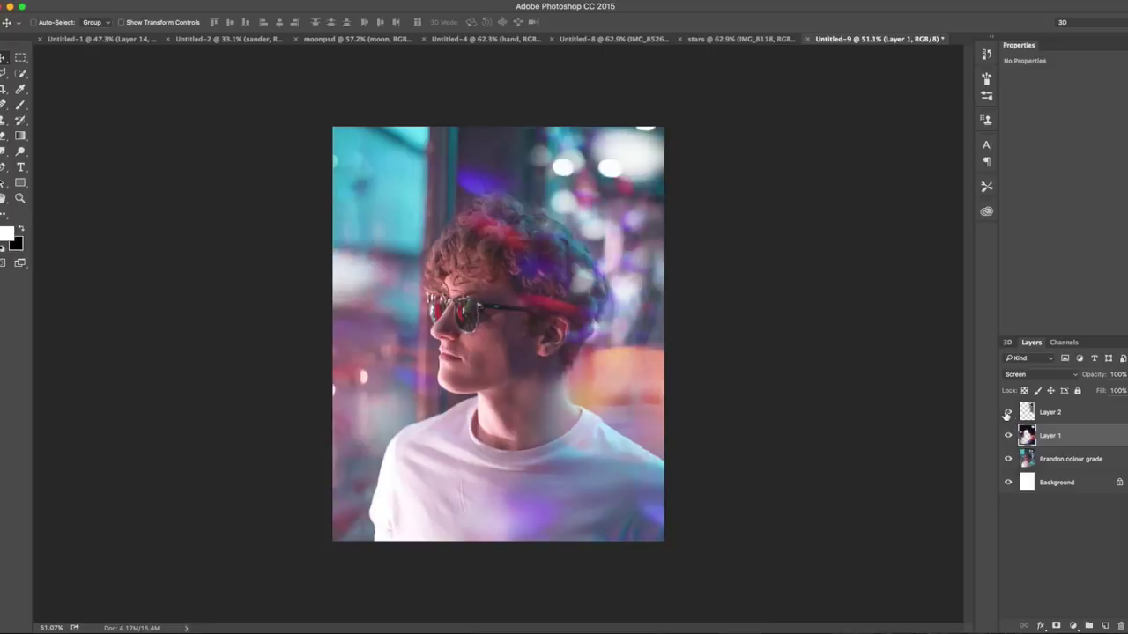
pyautogui.click(1008, 413)
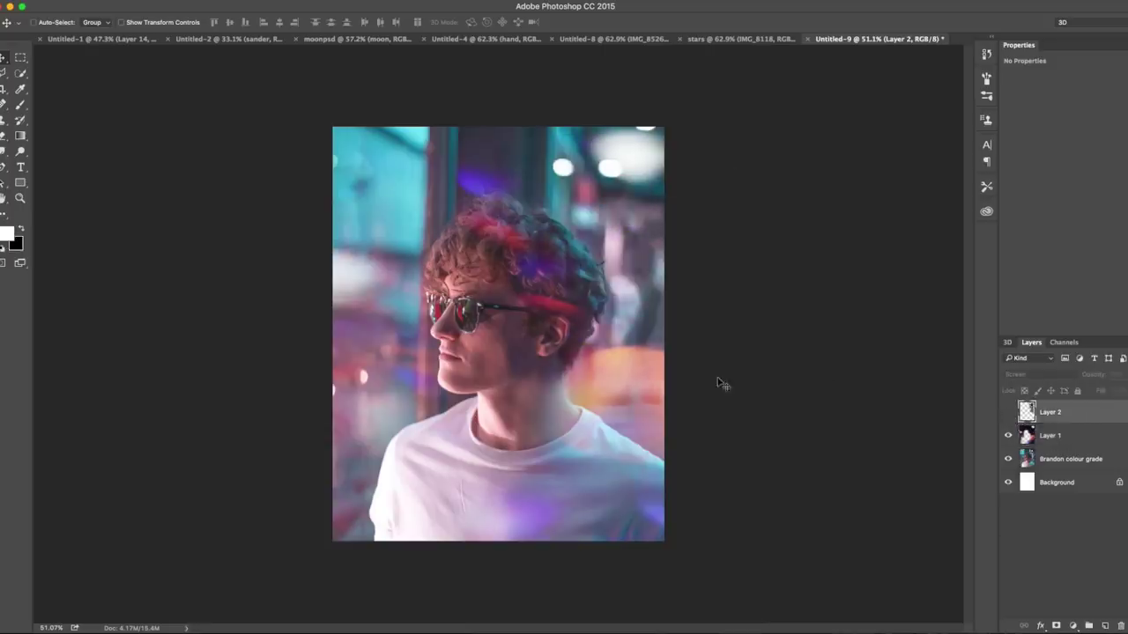
pyautogui.click(1005, 413)
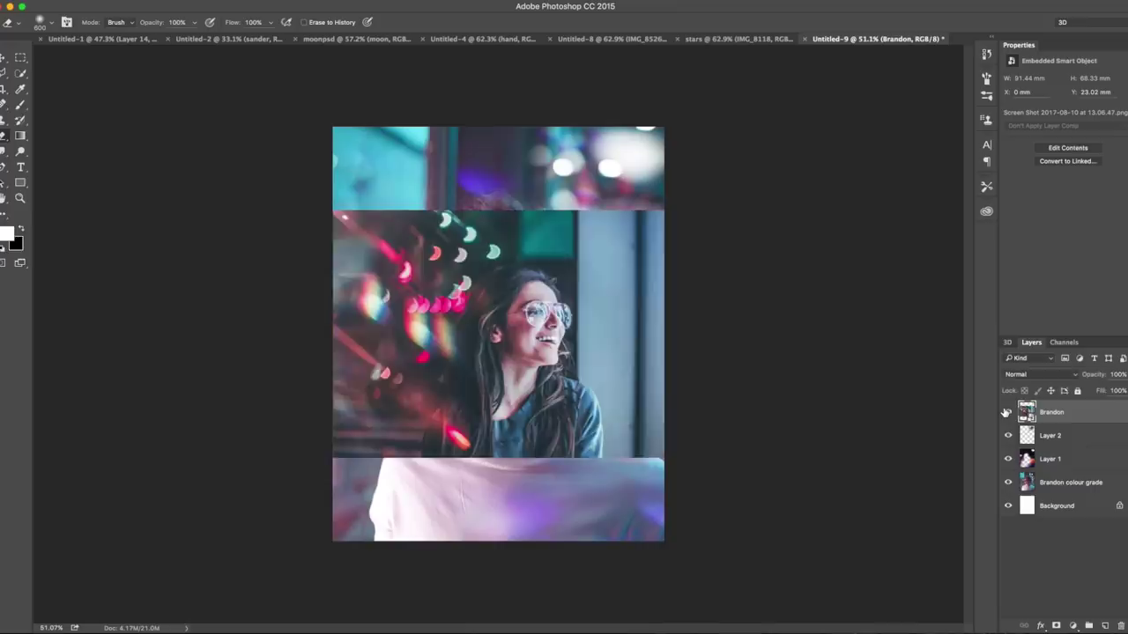
pyautogui.click(1005, 413)
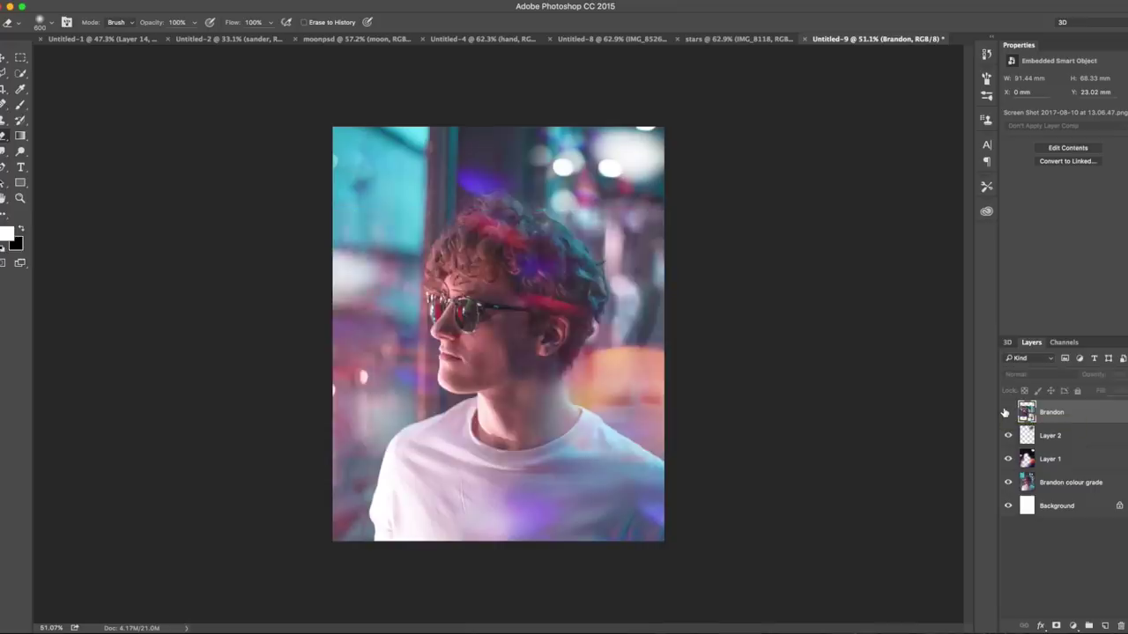
pyautogui.click(1005, 413)
pyautogui.click(1005, 413)
pyautogui.click(1005, 413)
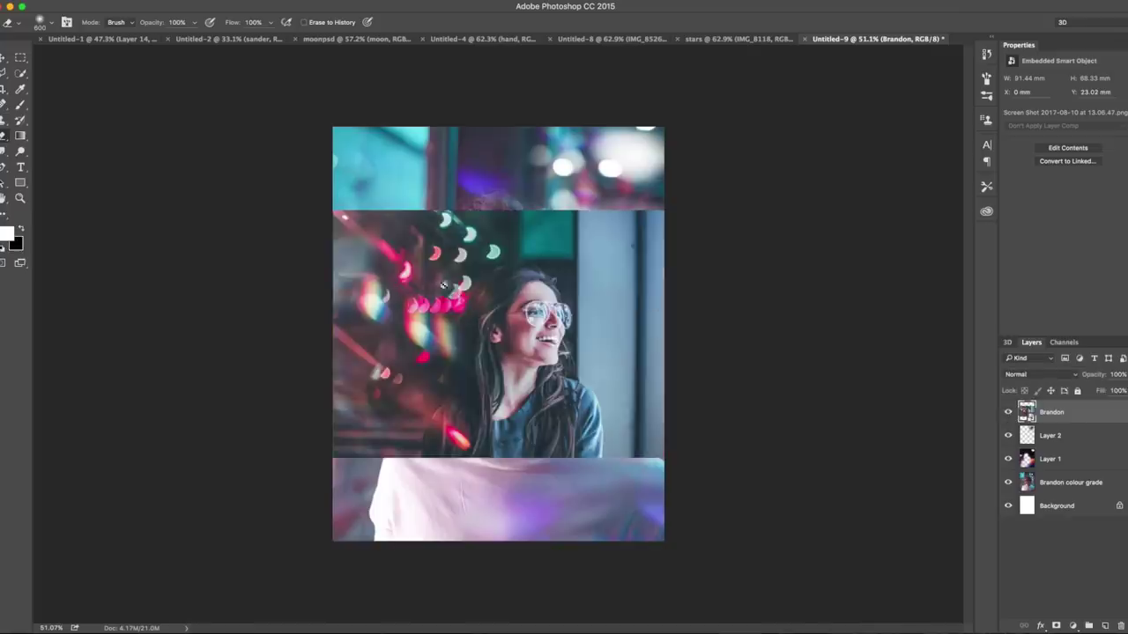
# Step: Hide the reference photo and erase more Layer 1 bokeh over the hair and upper face
pyautogui.click(1008, 413)
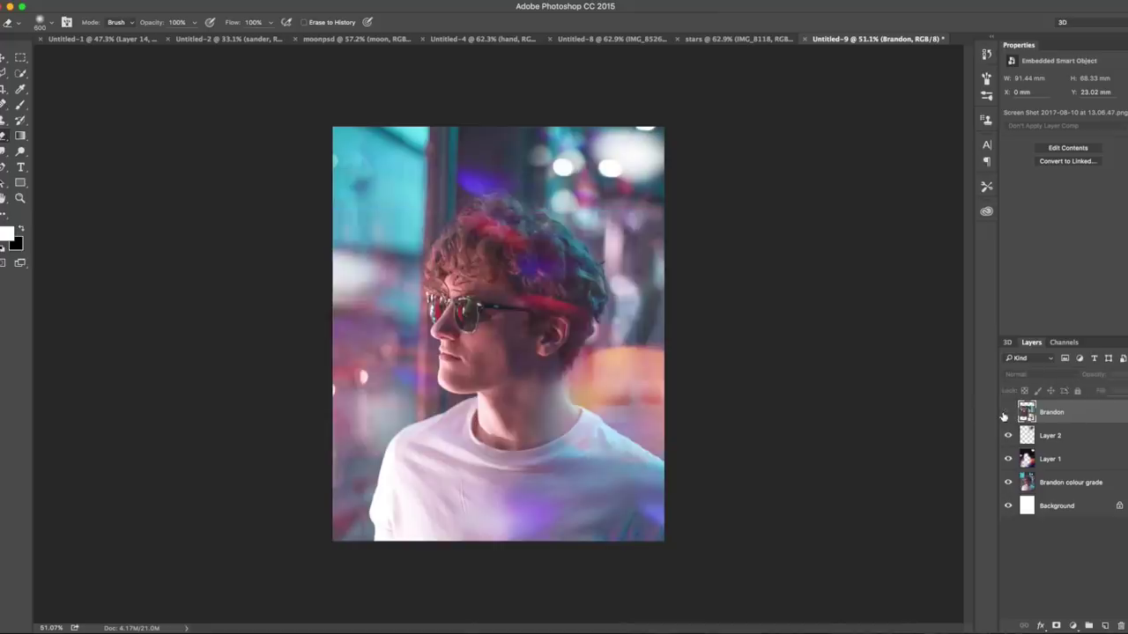
pyautogui.click(1048, 455)
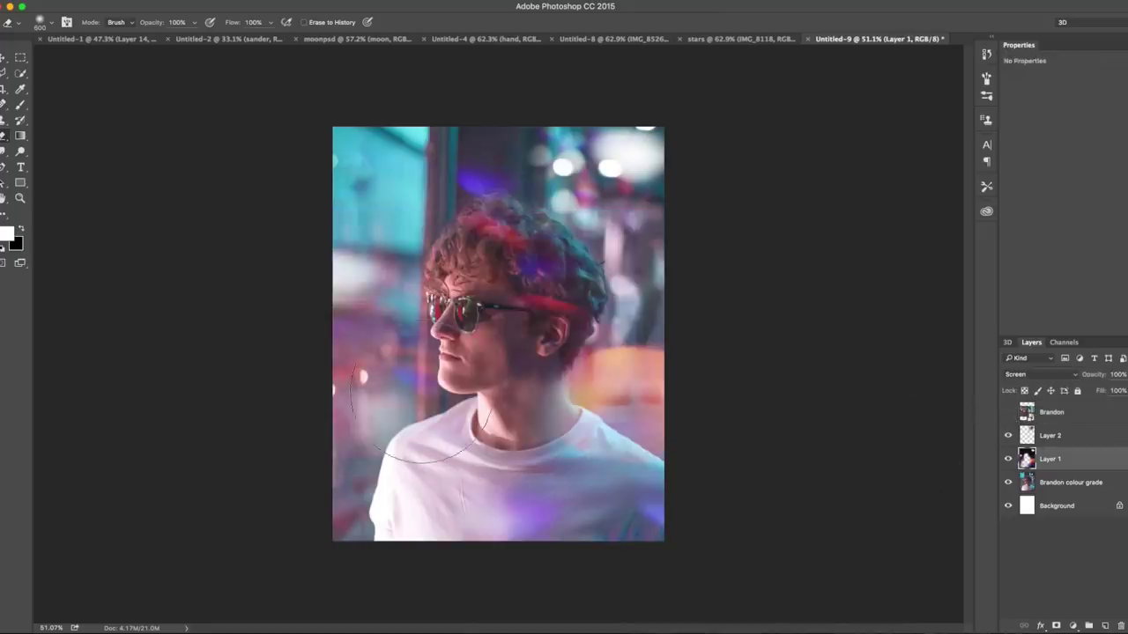
pyautogui.moveTo(541, 336); pyautogui.dragTo(485, 256)
# Step: In the Camera Raw Filter, set Tint +26 toward magenta, Saturation -13 and Temperature -32
pyautogui.press('super+shift+a')
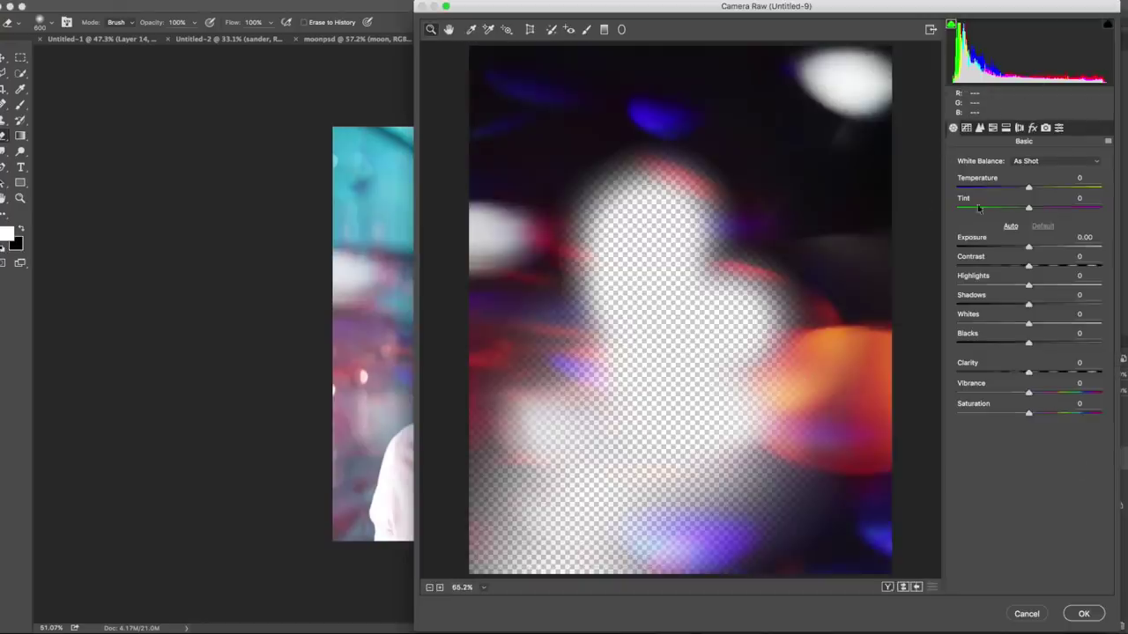
pyautogui.moveTo(1029, 209); pyautogui.dragTo(1009, 188)
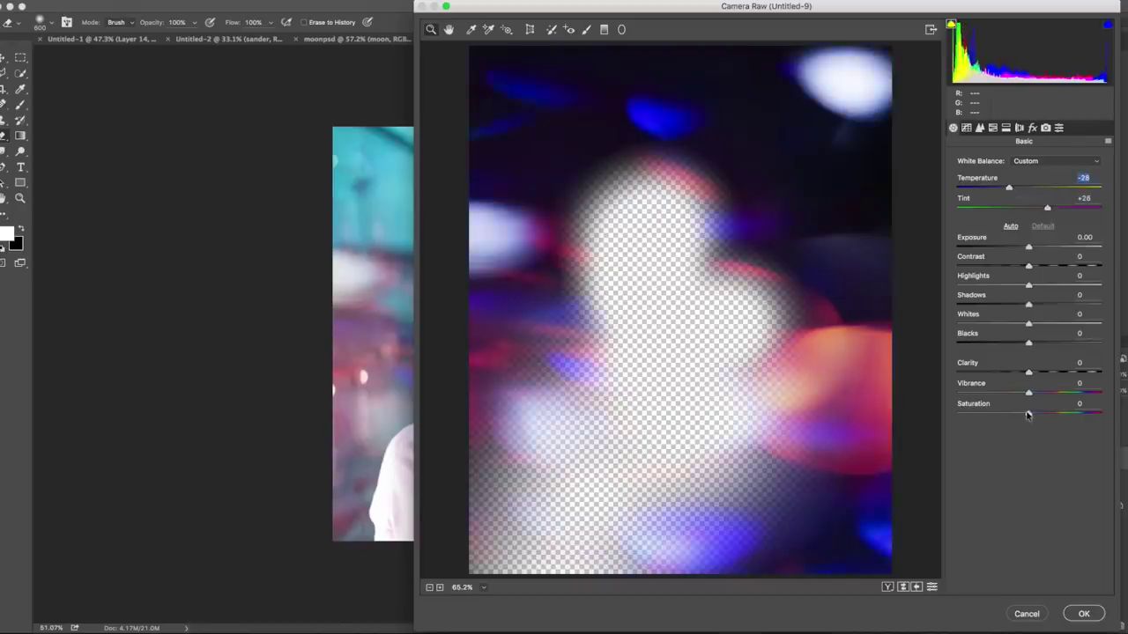
pyautogui.moveTo(1028, 415); pyautogui.dragTo(1020, 414)
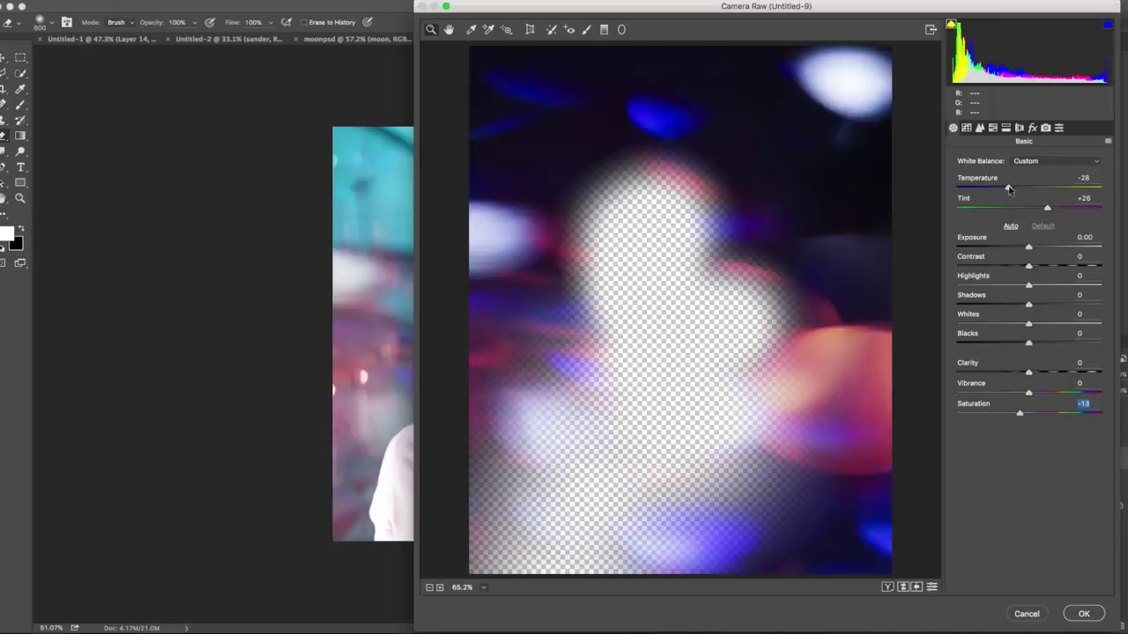
pyautogui.moveTo(1008, 189); pyautogui.dragTo(1006, 189)
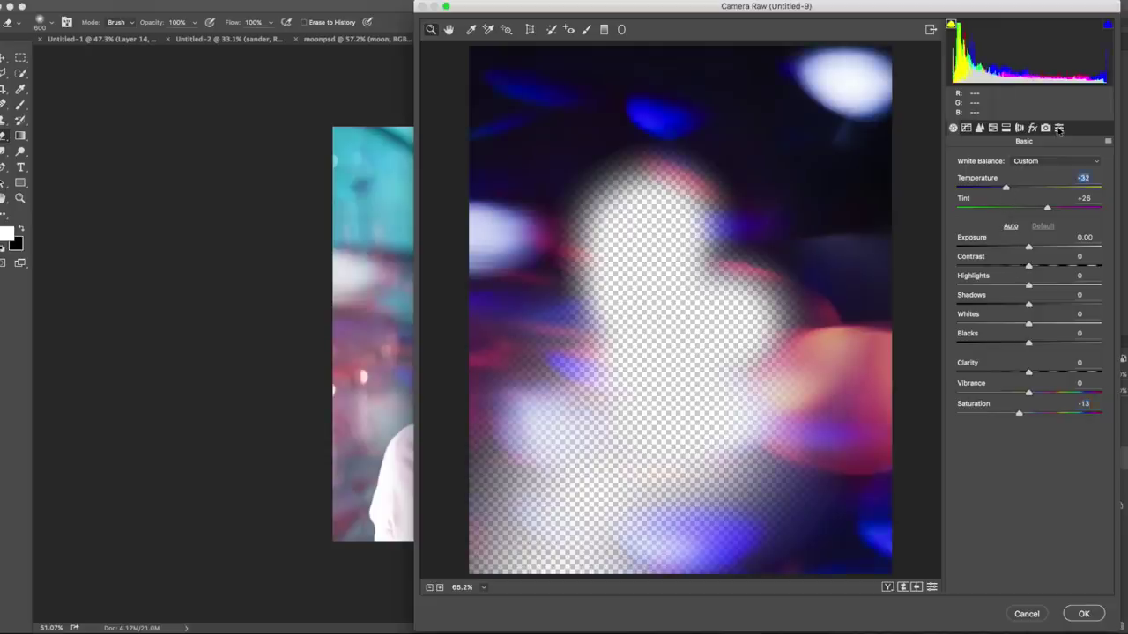
# Step: In Camera Calibration, shift the Blue Primary hue toward teal and Red Primary hue to -23, then apply
pyautogui.click(1019, 128)
pyautogui.click(1046, 128)
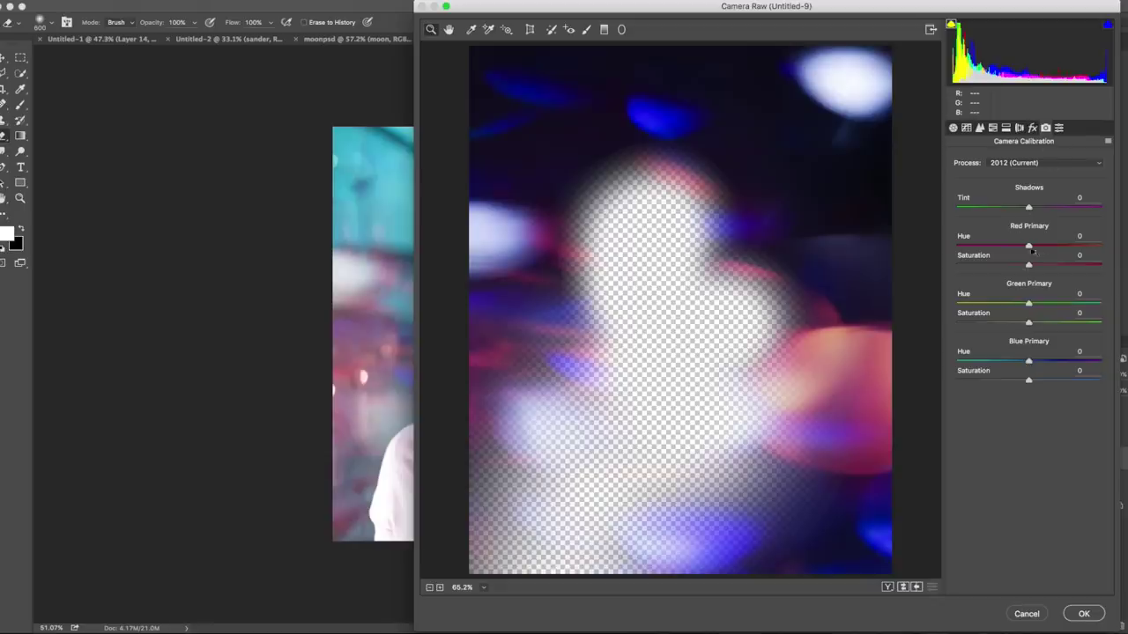
pyautogui.moveTo(1030, 364); pyautogui.dragTo(973, 367)
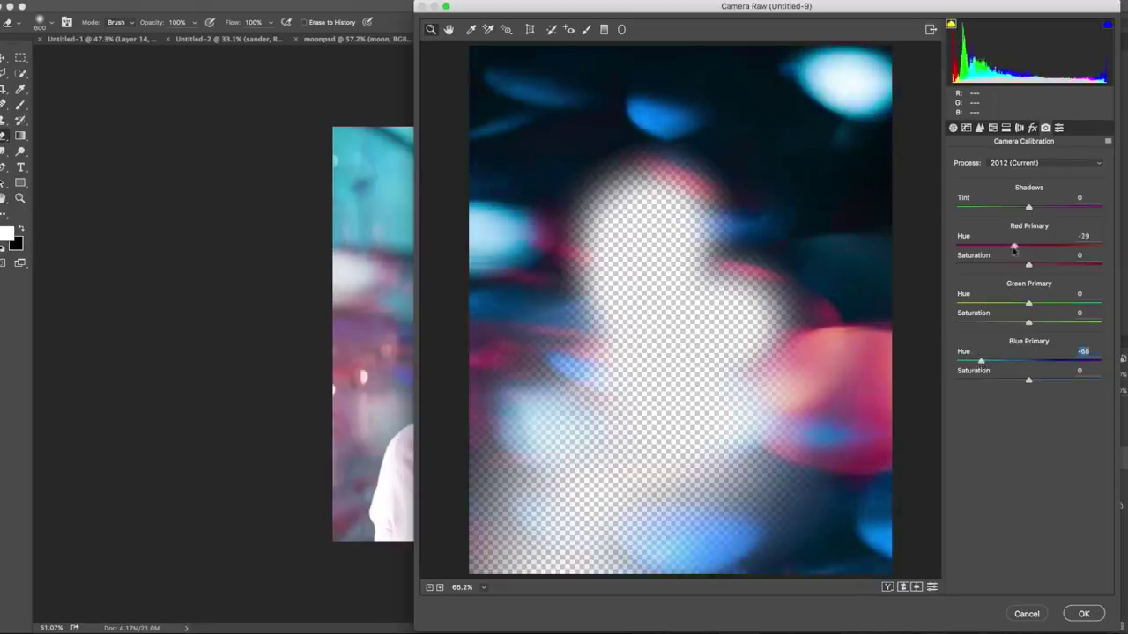
pyautogui.moveTo(1028, 245); pyautogui.dragTo(1011, 245)
pyautogui.click(1090, 615)
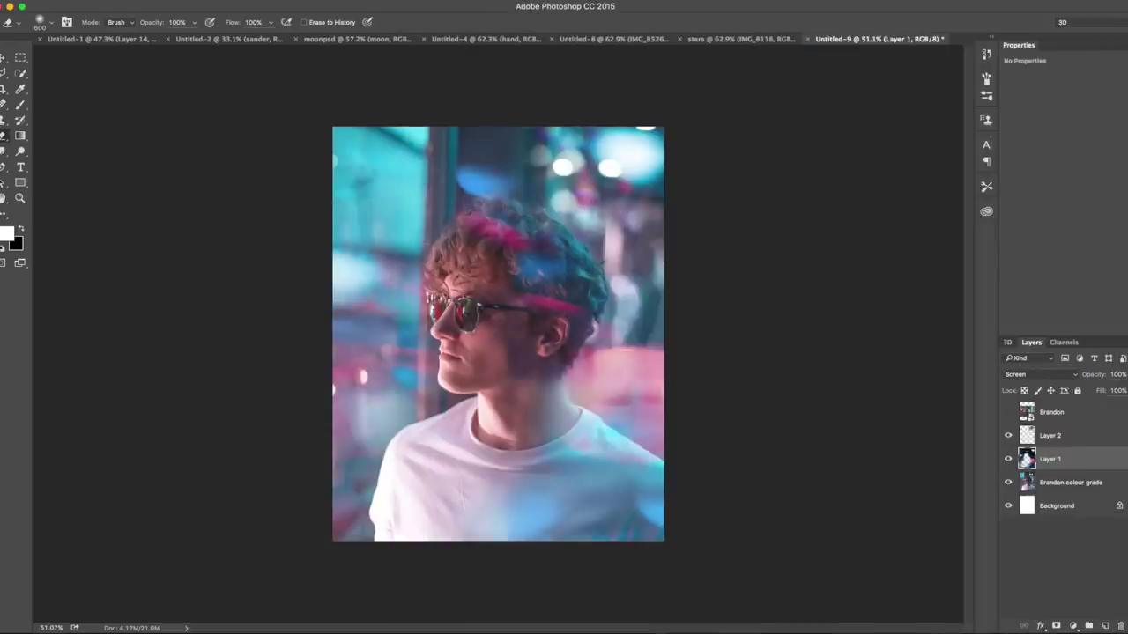
# Step: Show and then hide the woman reference photo to reveal the man portrait
pyautogui.click(1009, 412)
pyautogui.scroll(3, 573, 317)
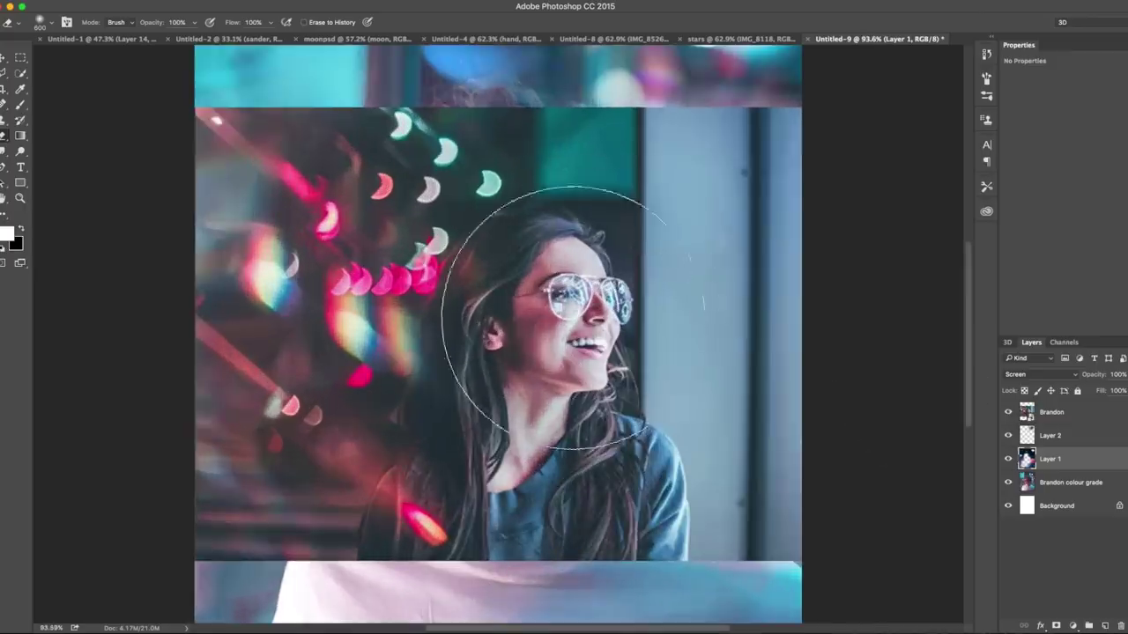
pyautogui.press('v')
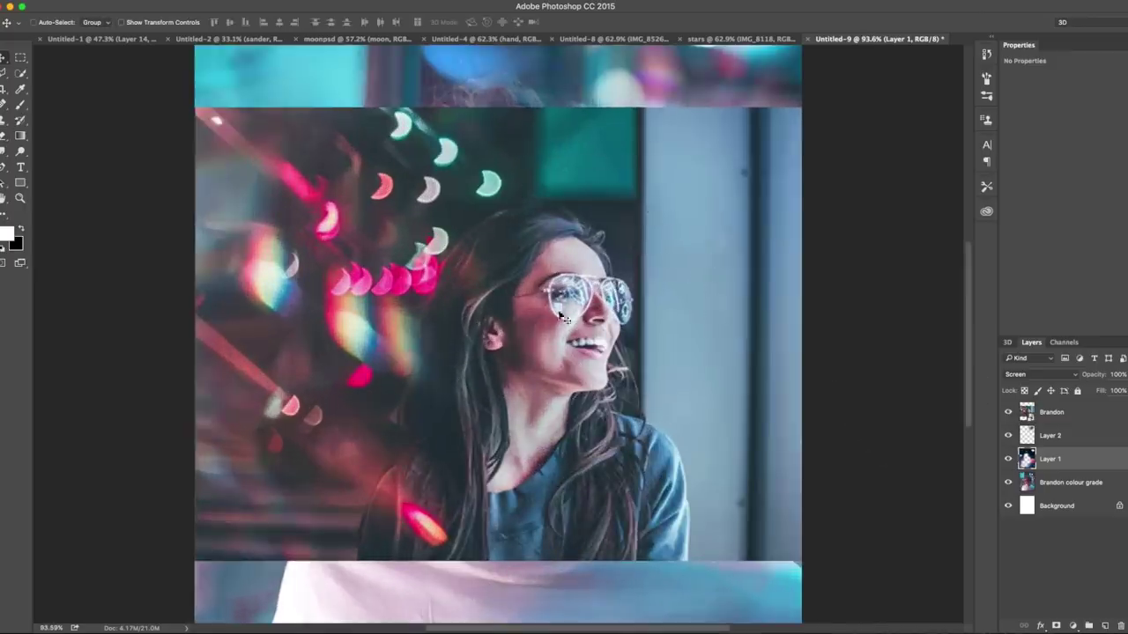
pyautogui.click(1009, 412)
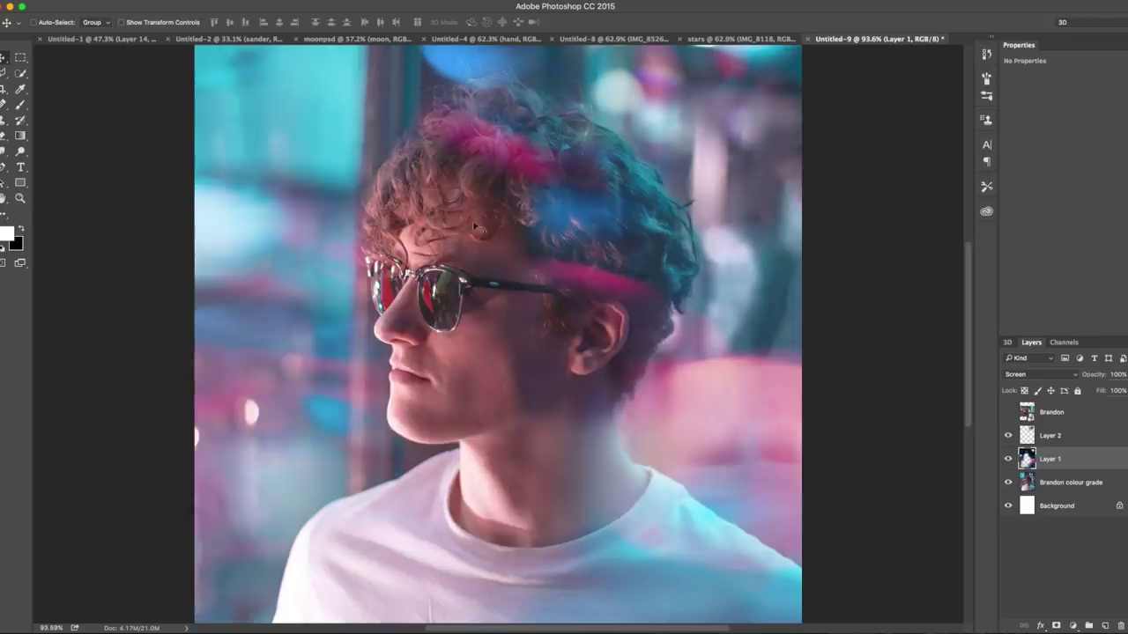
pyautogui.scroll(-3, 410, 289)
pyautogui.scroll(-1, 408, 287)
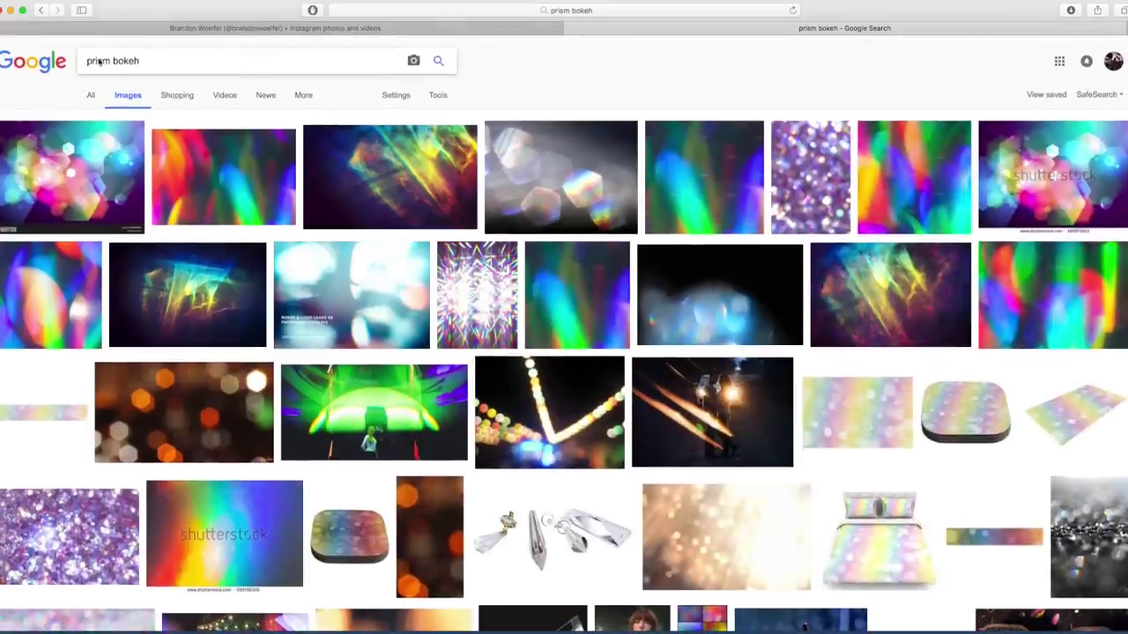
# Step: Search for just 'bokeh' and position the new bokeh image over the man's face
pyautogui.doubleClick(99, 61)
pyautogui.press('BackSpace')
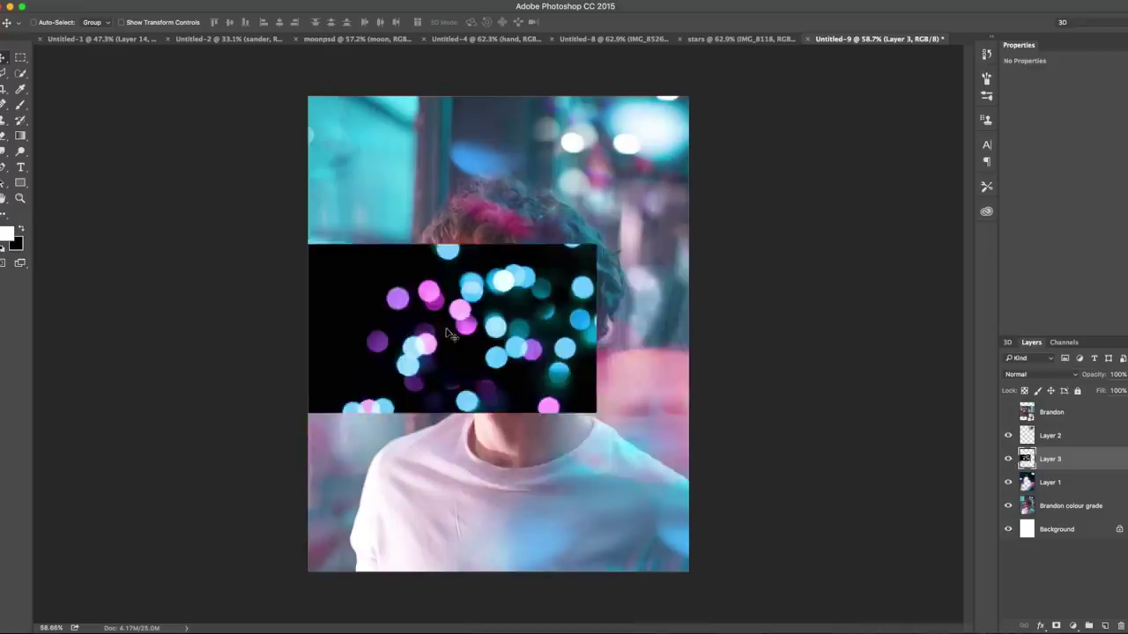
pyautogui.moveTo(448, 333); pyautogui.dragTo(497, 378)
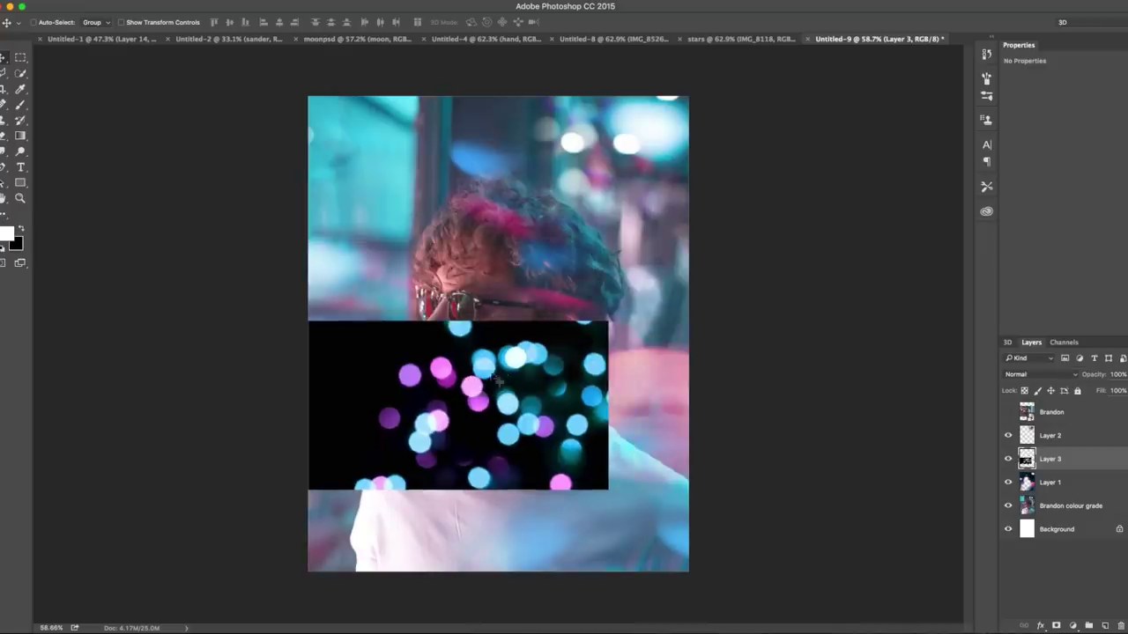
# Step: Set Layer 3 to Screen mode and erase the stray bokeh dots on the cheek and shirt
pyautogui.click(1038, 378)
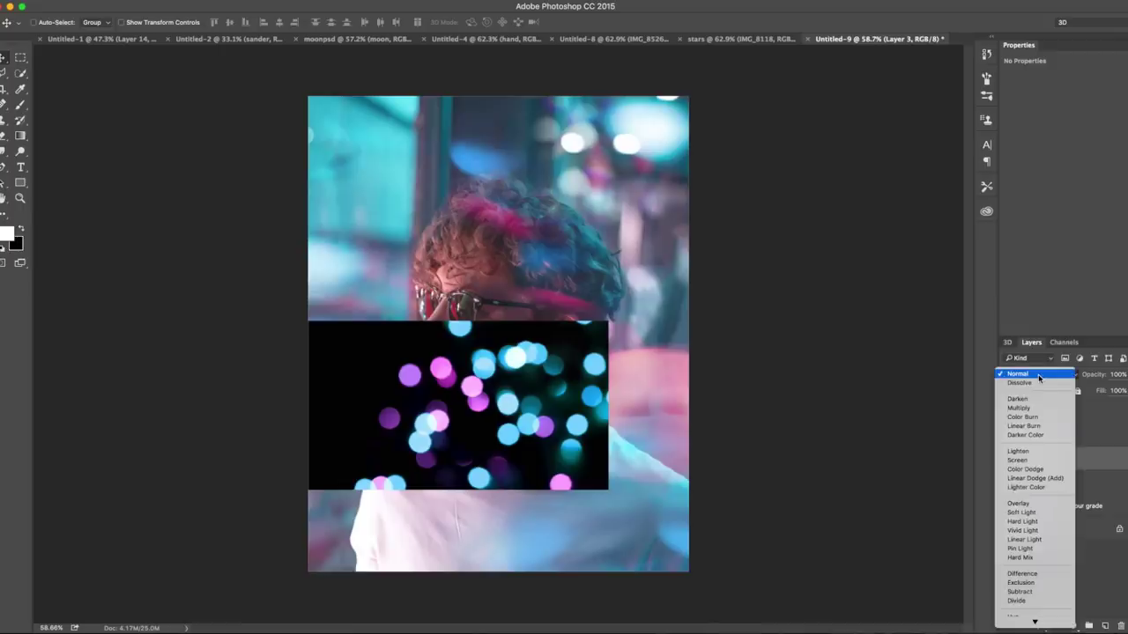
pyautogui.click(1022, 460)
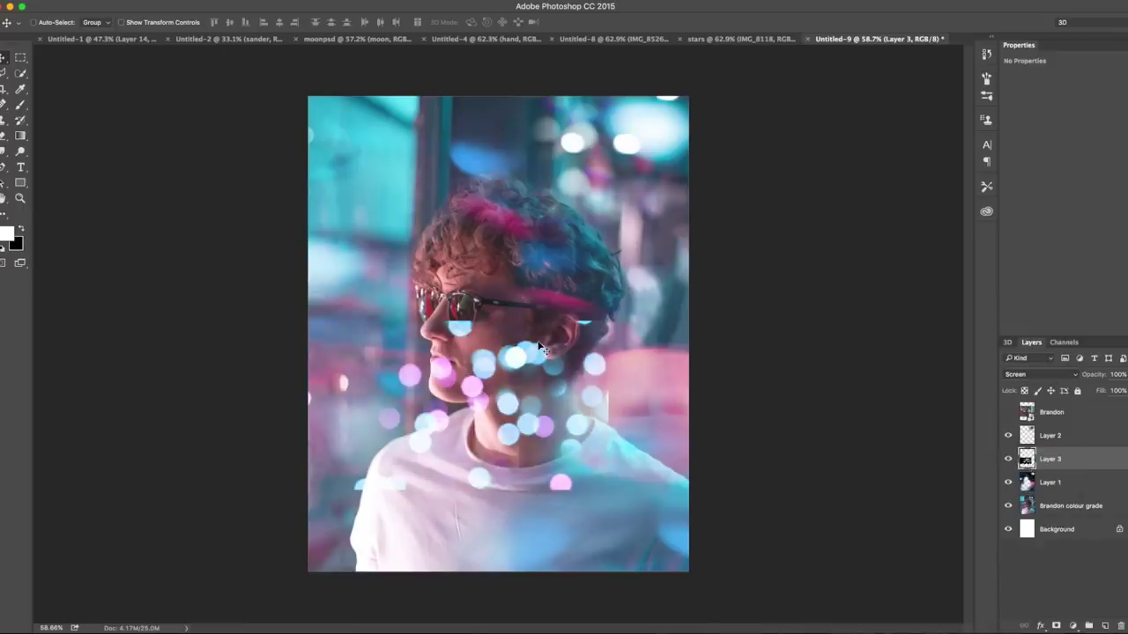
pyautogui.press('e')
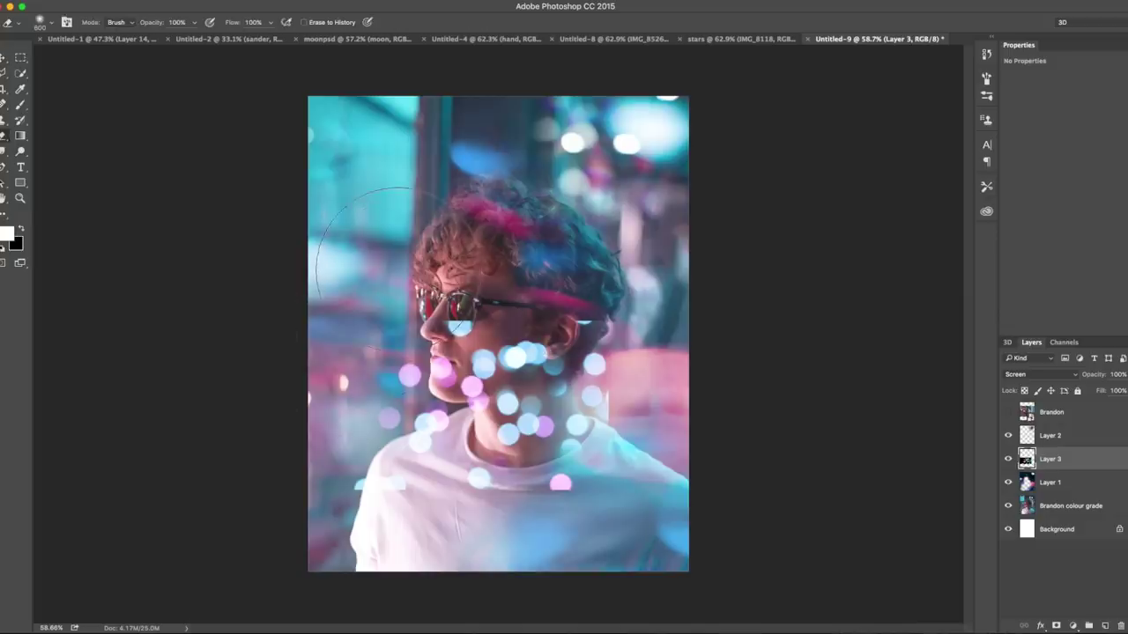
pyautogui.press('[')
pyautogui.press('[')
pyautogui.click(459, 328)
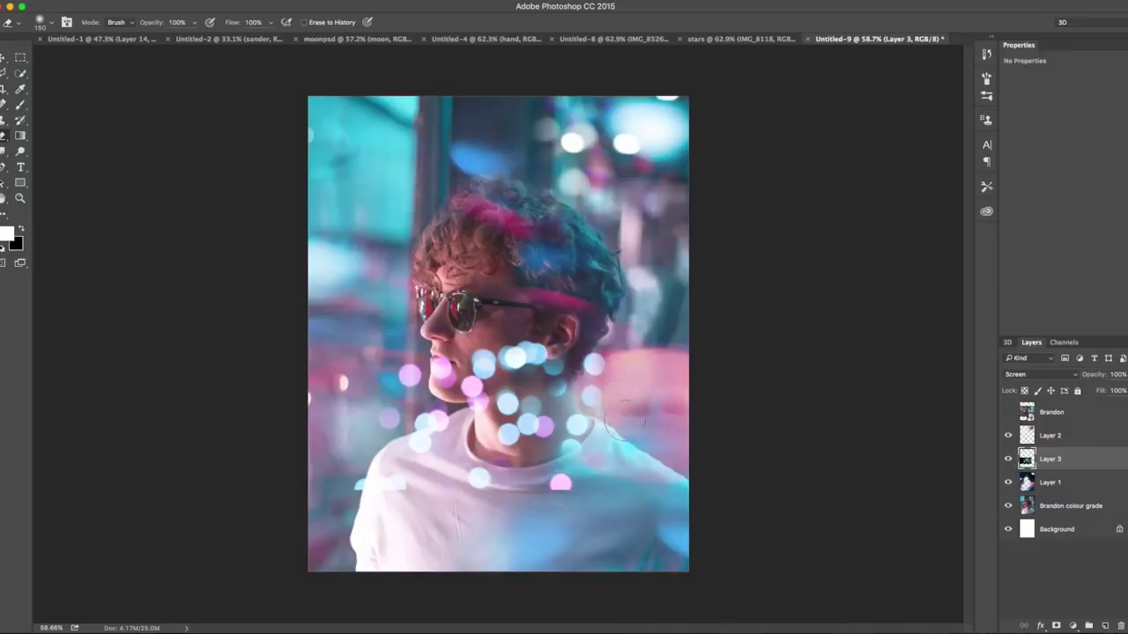
pyautogui.click(560, 482)
# Step: Move the bokeh up and shrink it with Free Transform to fit the sunglasses lens
pyautogui.press('v')
pyautogui.moveTo(534, 426); pyautogui.dragTo(499, 338)
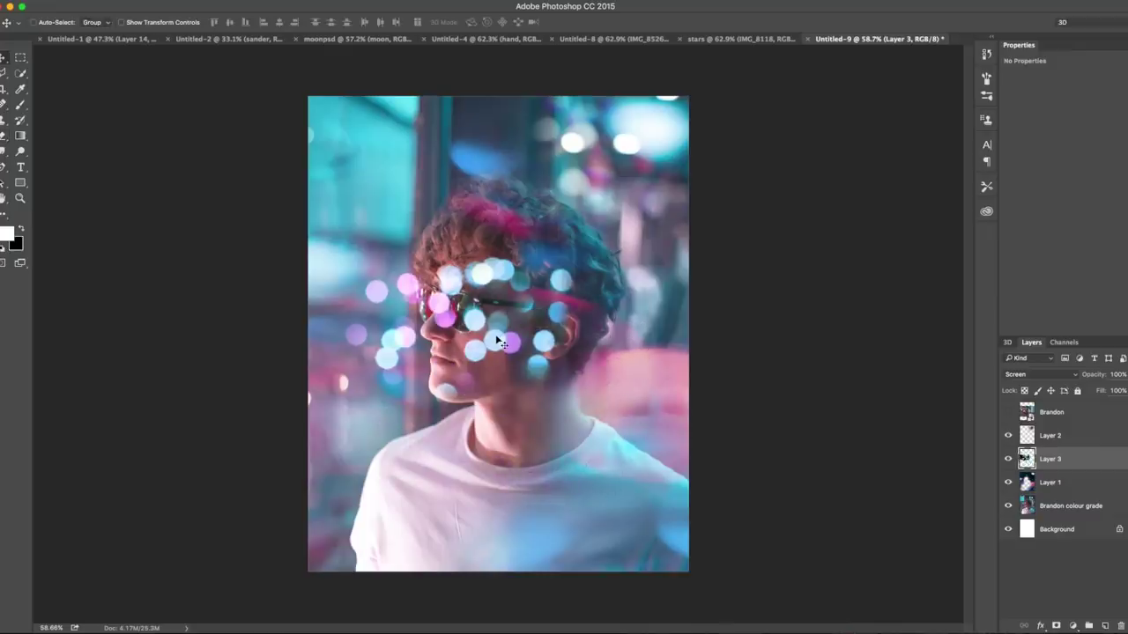
pyautogui.hotkey('ctrl', 't')
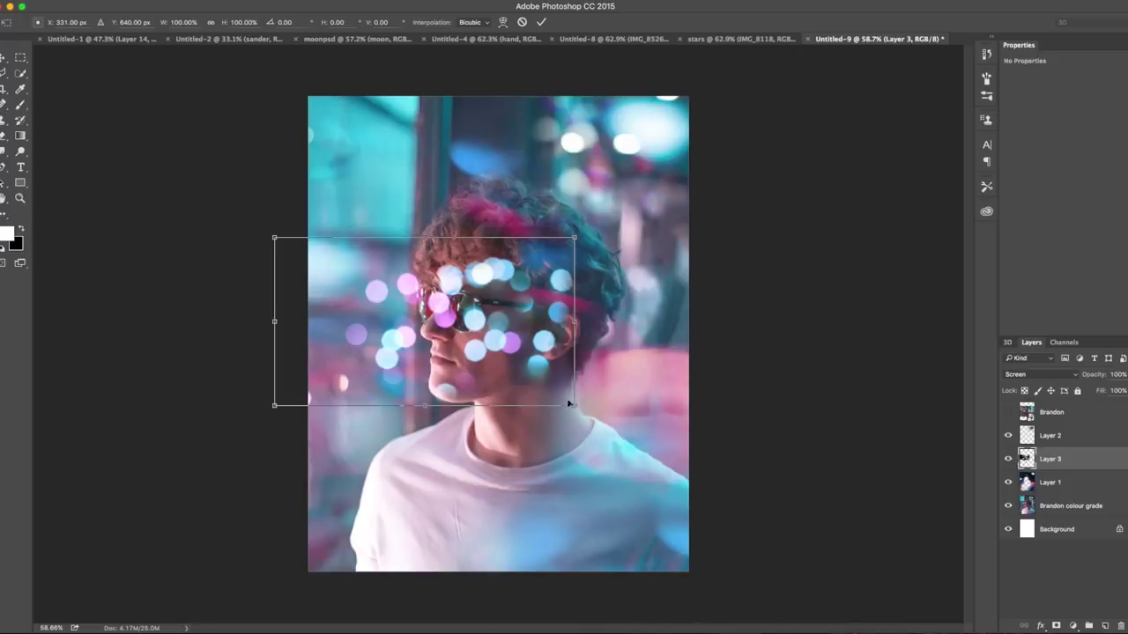
pyautogui.moveTo(574, 407); pyautogui.dragTo(473, 321)
pyautogui.scroll(5, 473, 321)
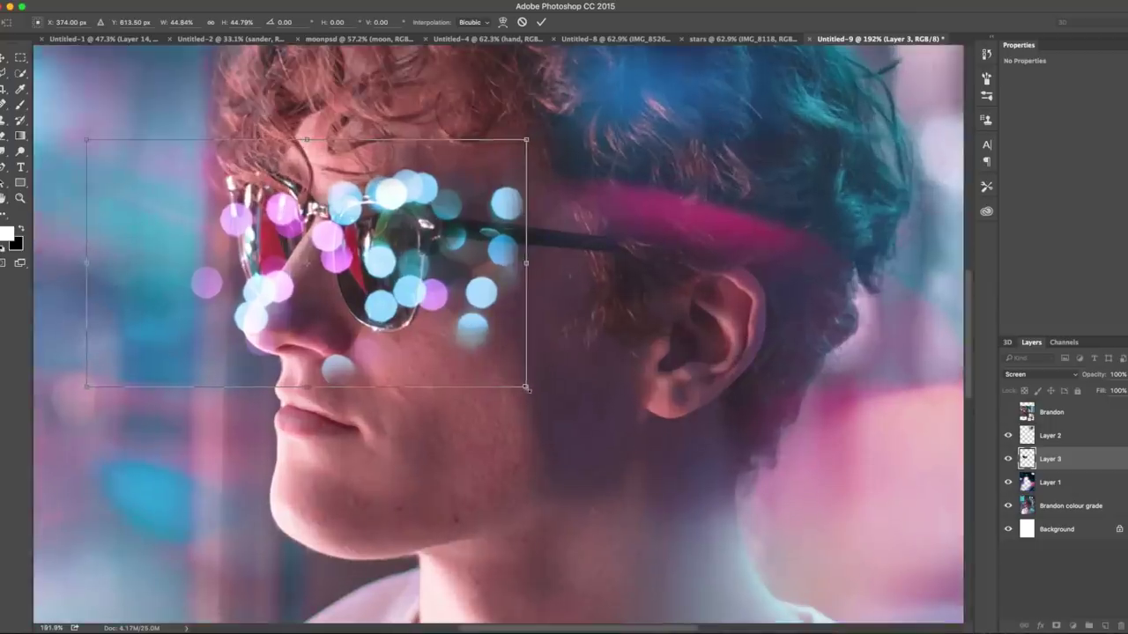
pyautogui.moveTo(526, 387)
pyautogui.mouseDown()
pyautogui.moveTo(340, 277)
pyautogui.moveTo(252, 252)
pyautogui.mouseUp()
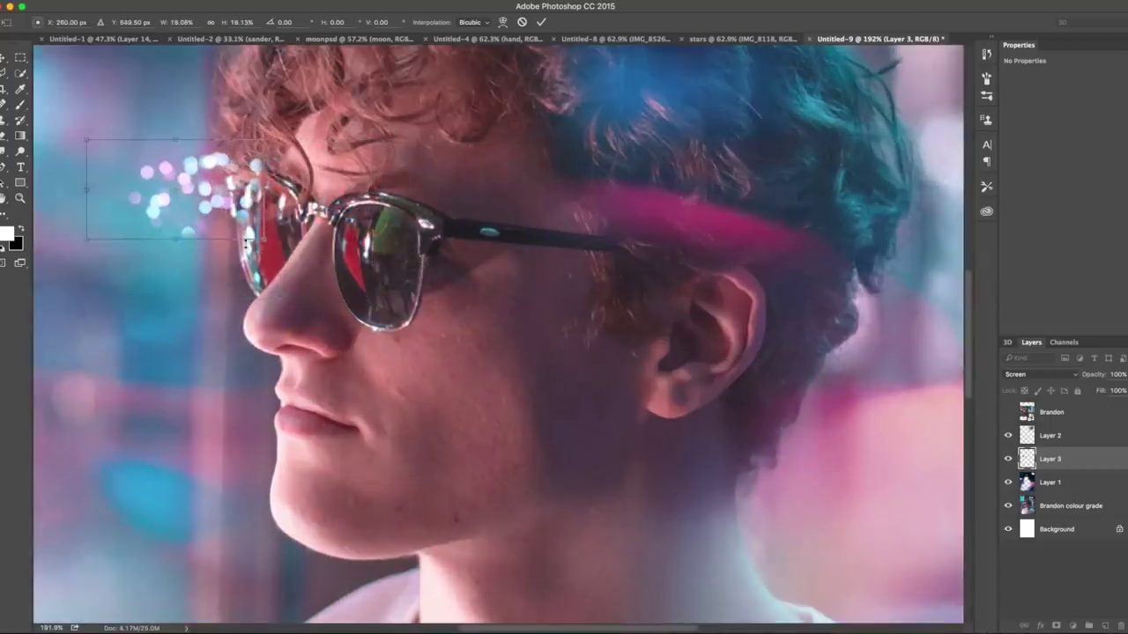
pyautogui.press('Return')
# Step: Size the eraser brush and zoom in to trim bokeh spilling outside the lens
pyautogui.press('e')
pyautogui.scroll(3, 405, 229)
pyautogui.press('[')
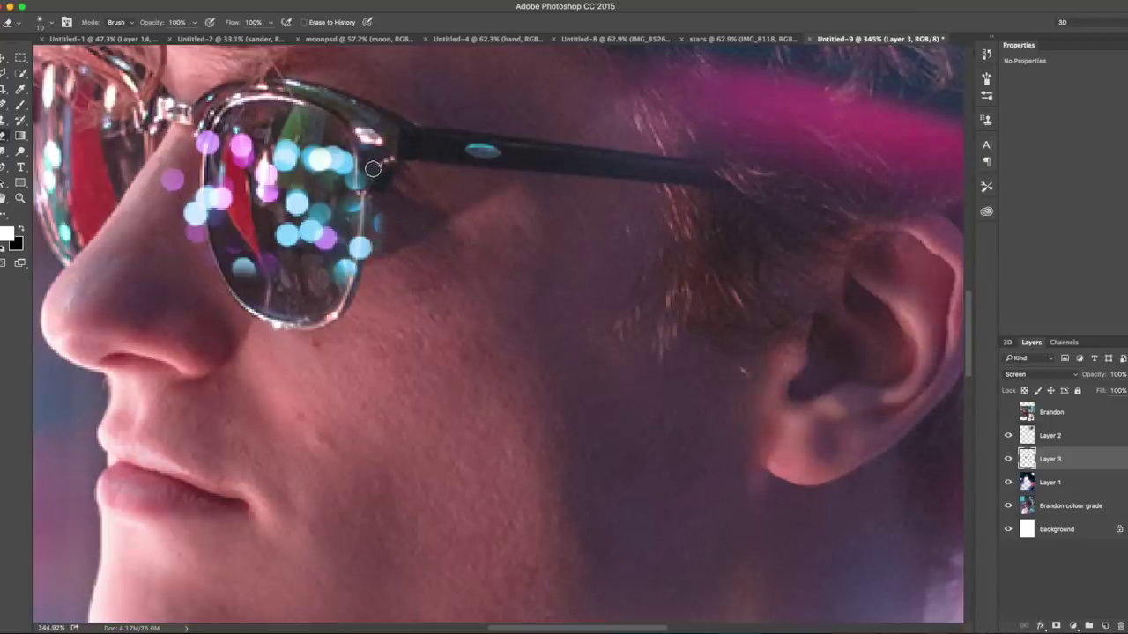
pyautogui.press(']')
pyautogui.press(']')
pyautogui.scroll(-6, 370, 264)
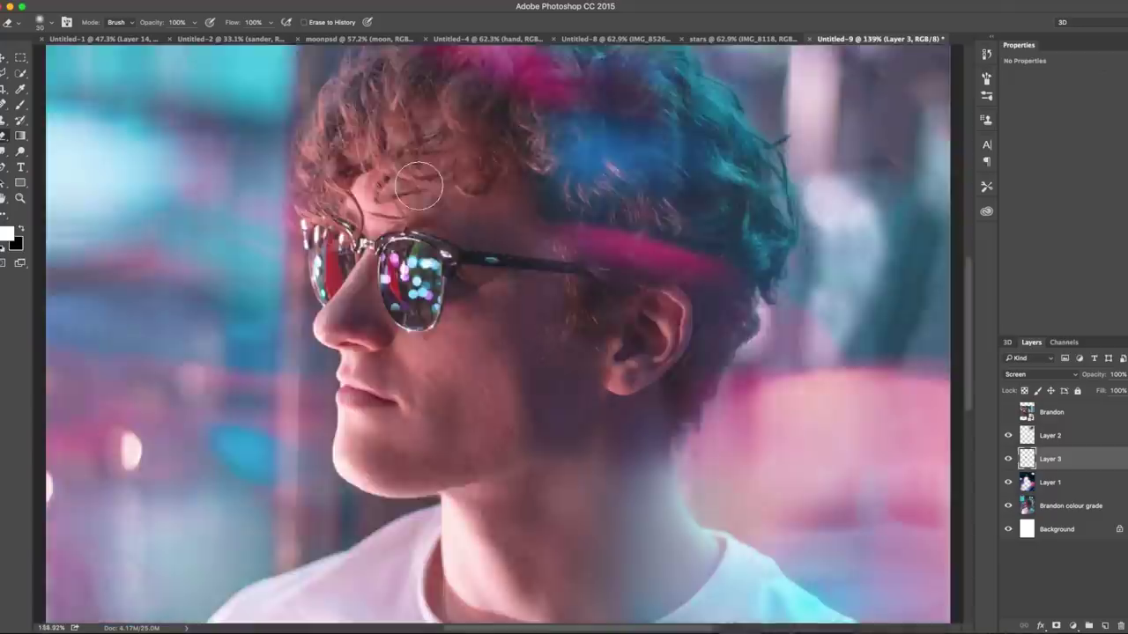
pyautogui.scroll(6, 489, 330)
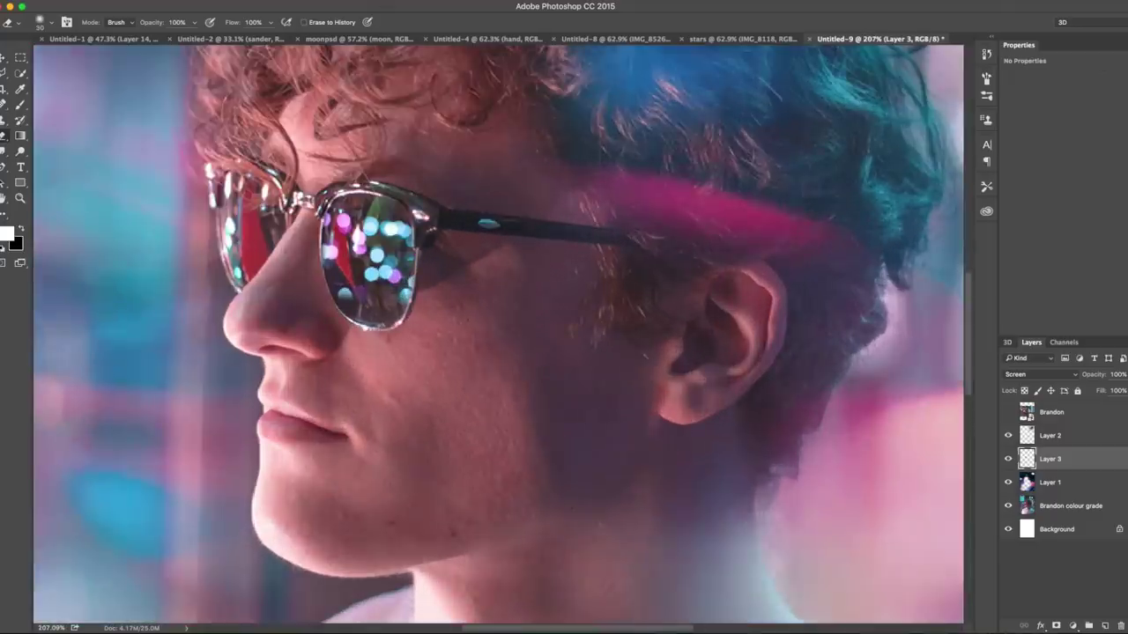
# Step: Warp the lens bokeh, bending it and pulling the lower-left corner inward to fit the lens
pyautogui.press('super+shift+slash')
pyautogui.write('warp')
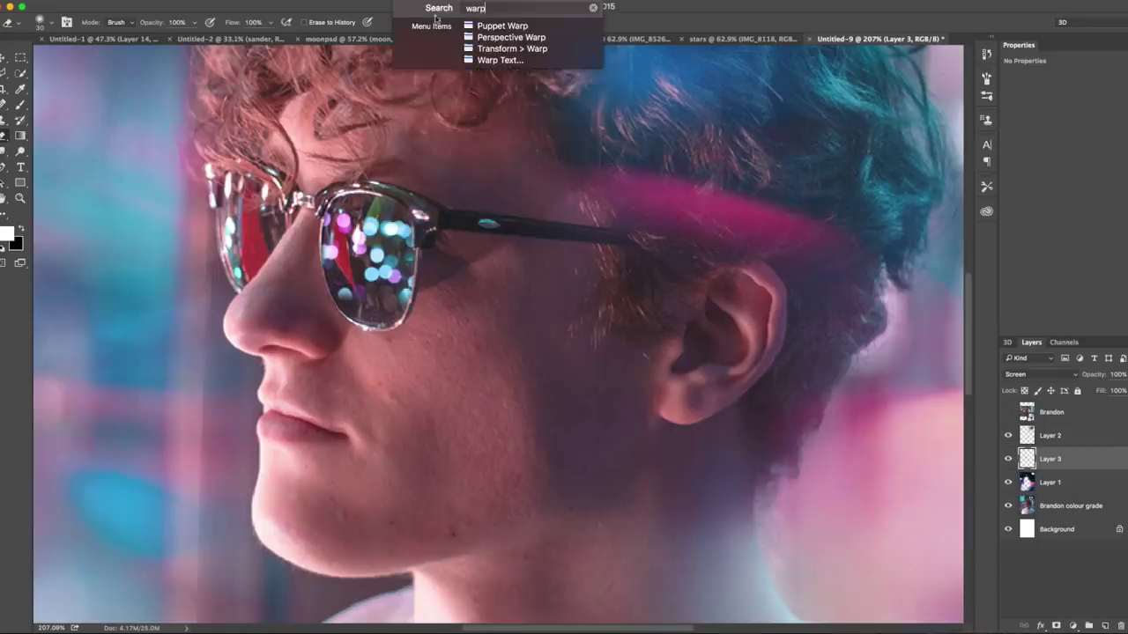
pyautogui.click(492, 50)
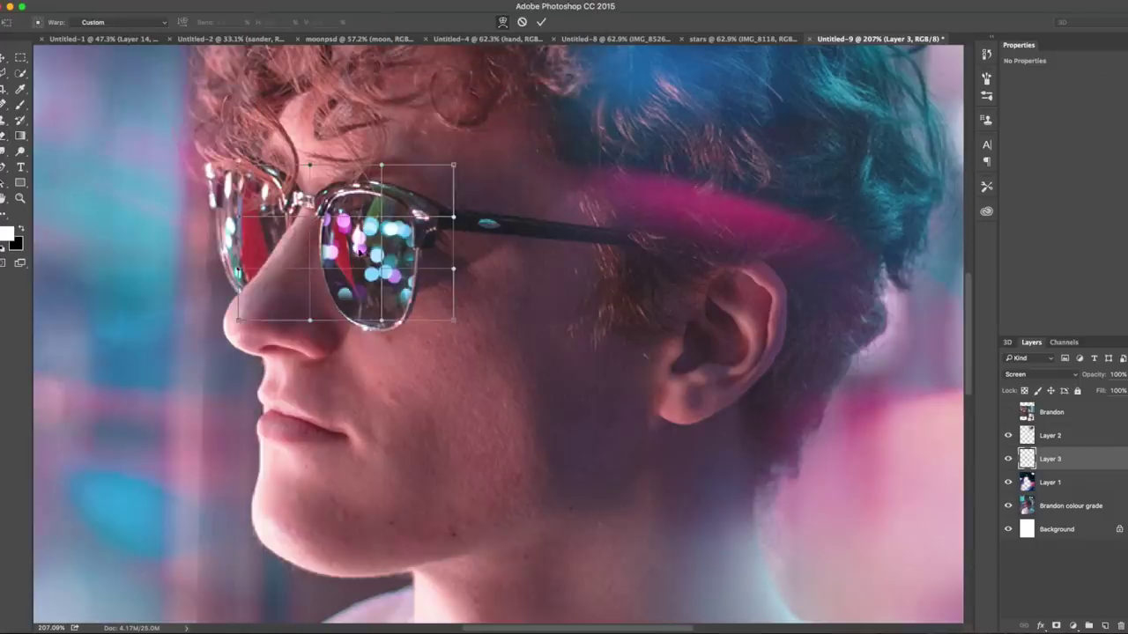
pyautogui.moveTo(361, 257); pyautogui.dragTo(344, 249)
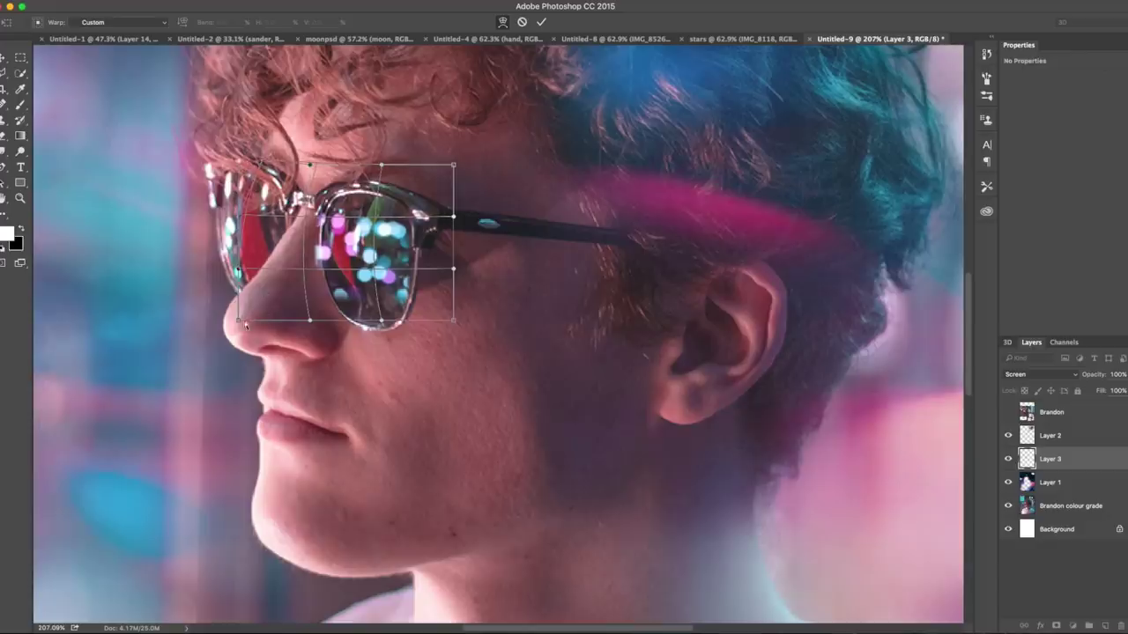
pyautogui.moveTo(244, 324); pyautogui.dragTo(277, 324)
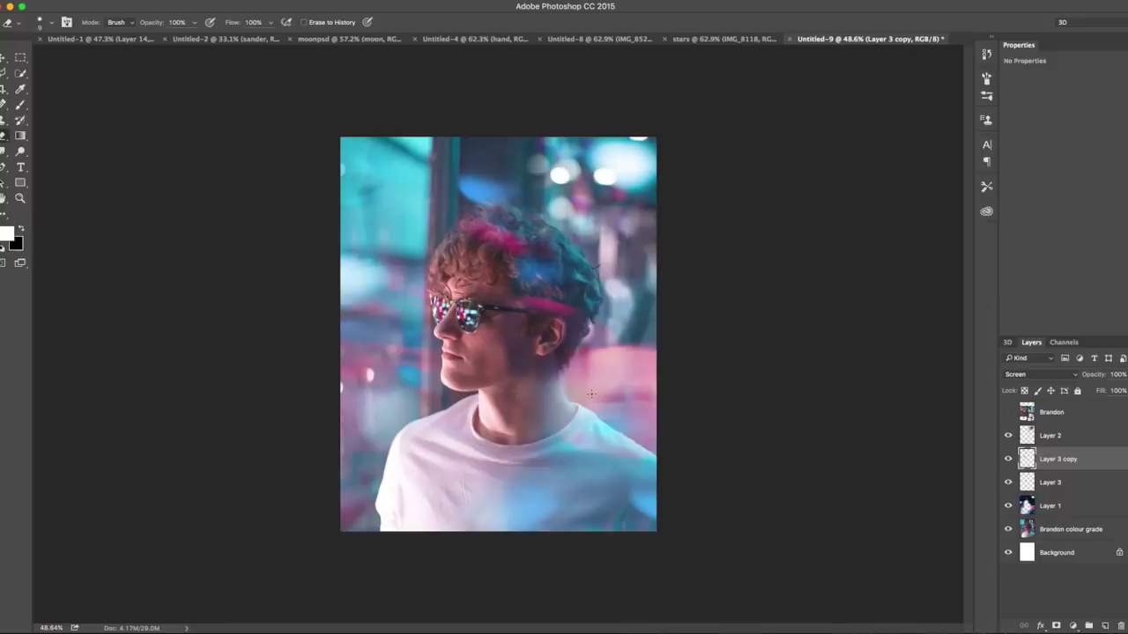
# Step: Group the two bokeh layers and move the woman photo layer above the original photo
pyautogui.keyDown('shift'); pyautogui.click(1053, 487); pyautogui.keyUp('shift')
pyautogui.click(1088, 626)
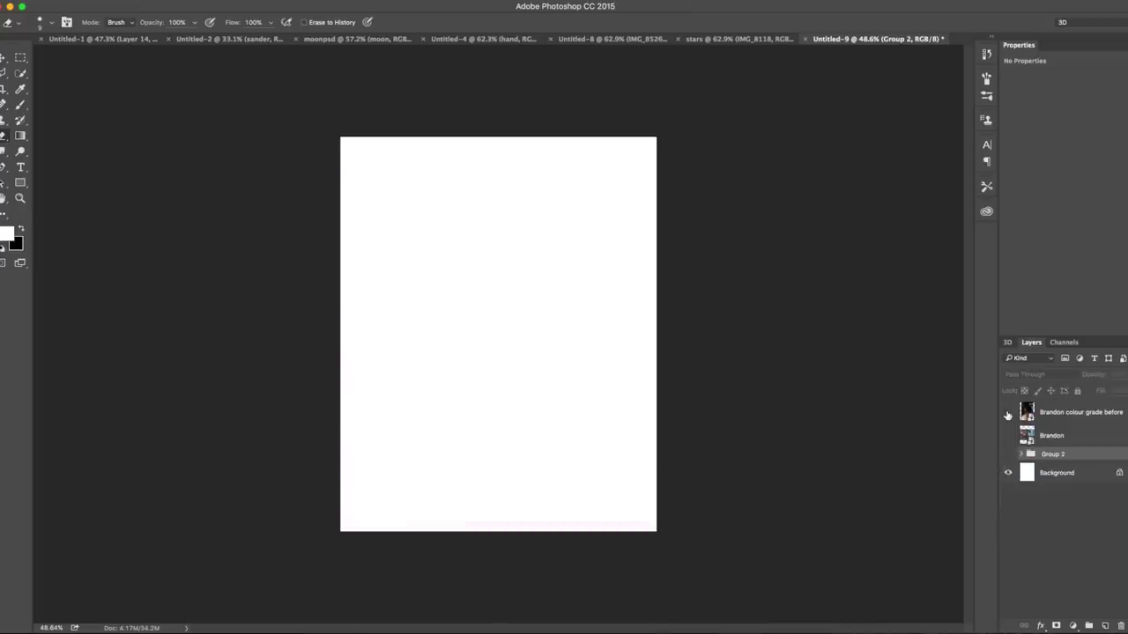
pyautogui.click(1007, 412)
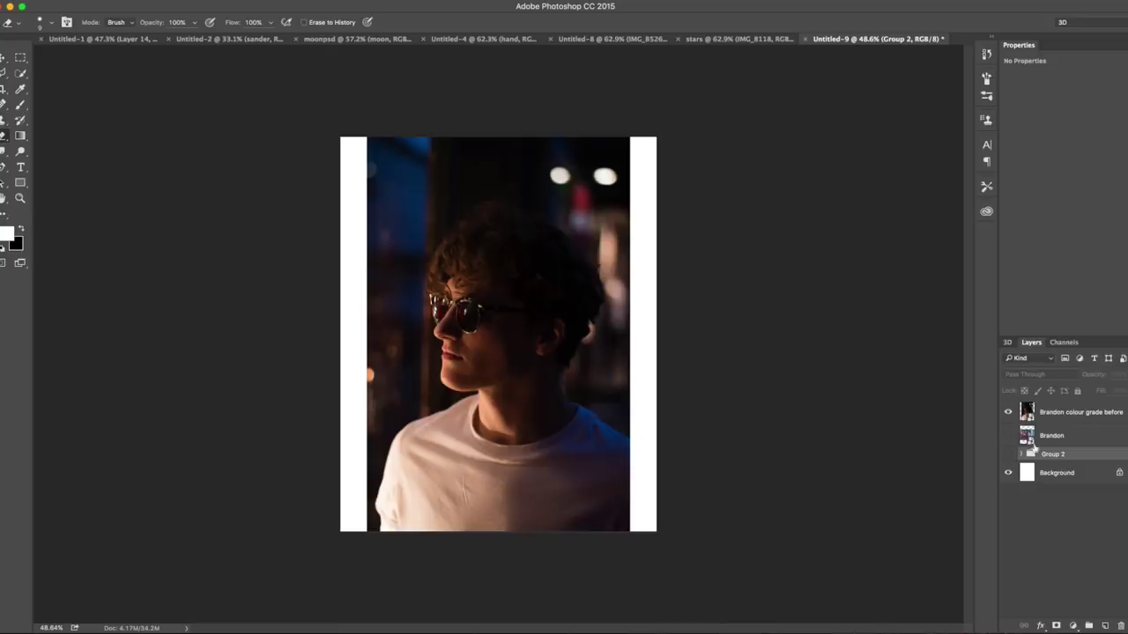
pyautogui.moveTo(1090, 438); pyautogui.dragTo(1076, 402)
# Step: Toggle the original photo and bokeh group to compare before and after, then view full screen
pyautogui.click(1009, 413)
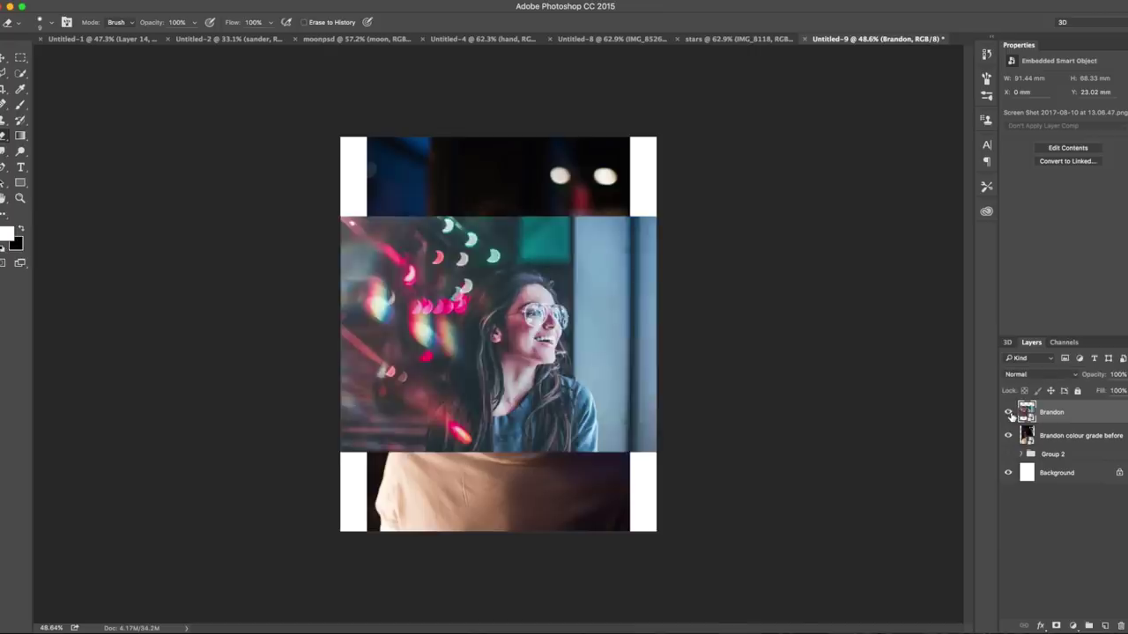
pyautogui.click(1009, 413)
pyautogui.click(1009, 455)
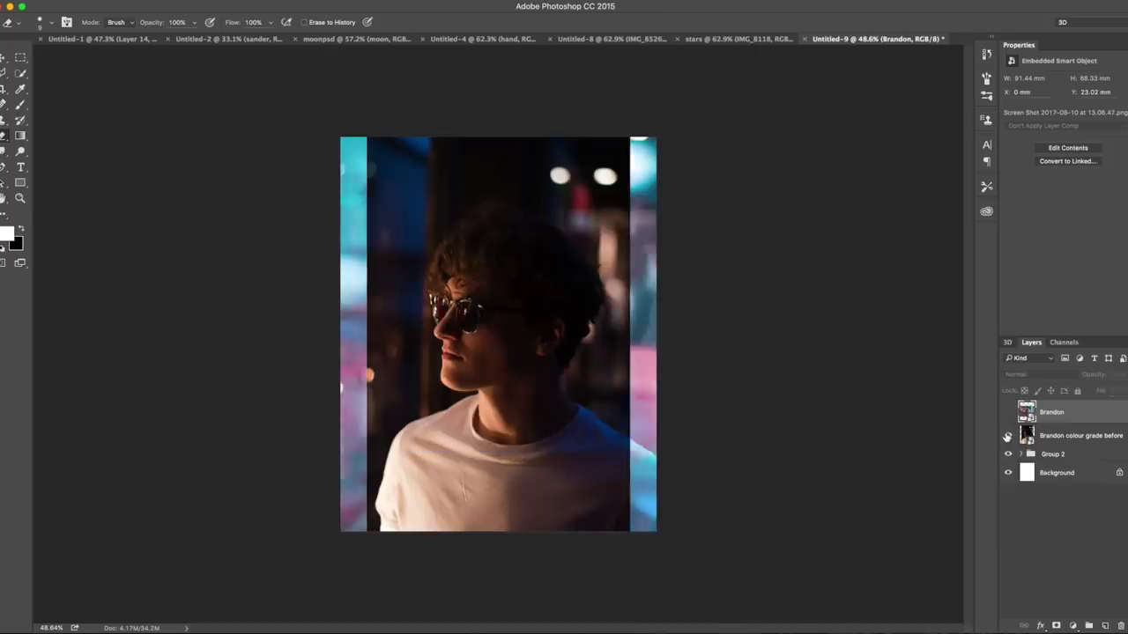
pyautogui.click(1008, 437)
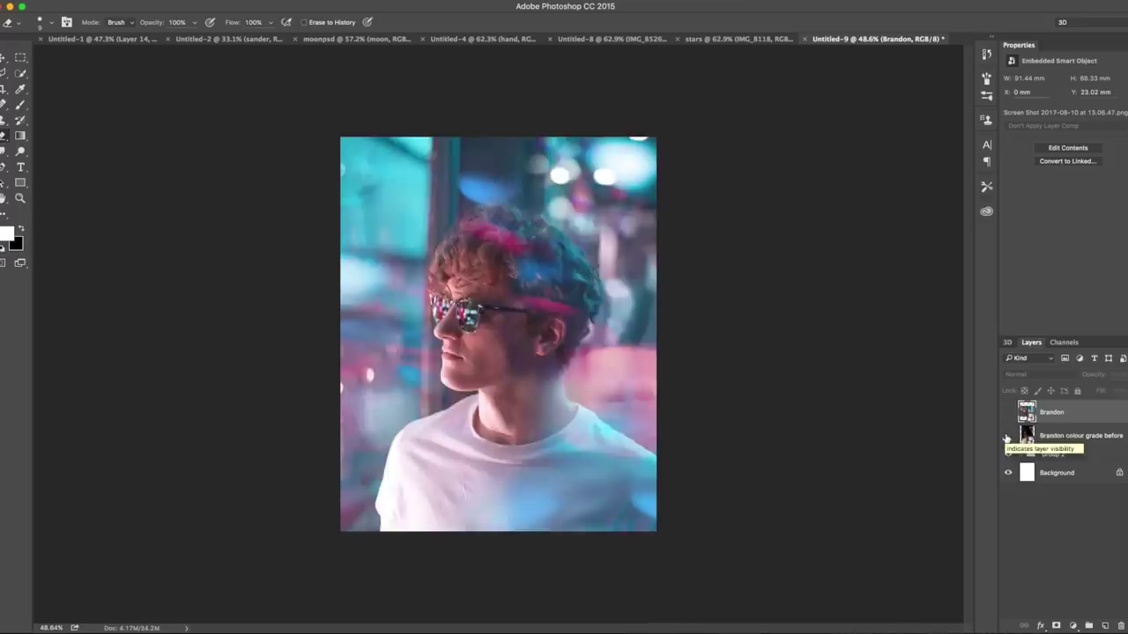
pyautogui.click(1008, 436)
pyautogui.click(1008, 436)
pyautogui.press('f')
pyautogui.hotkey('ctrl', '+')
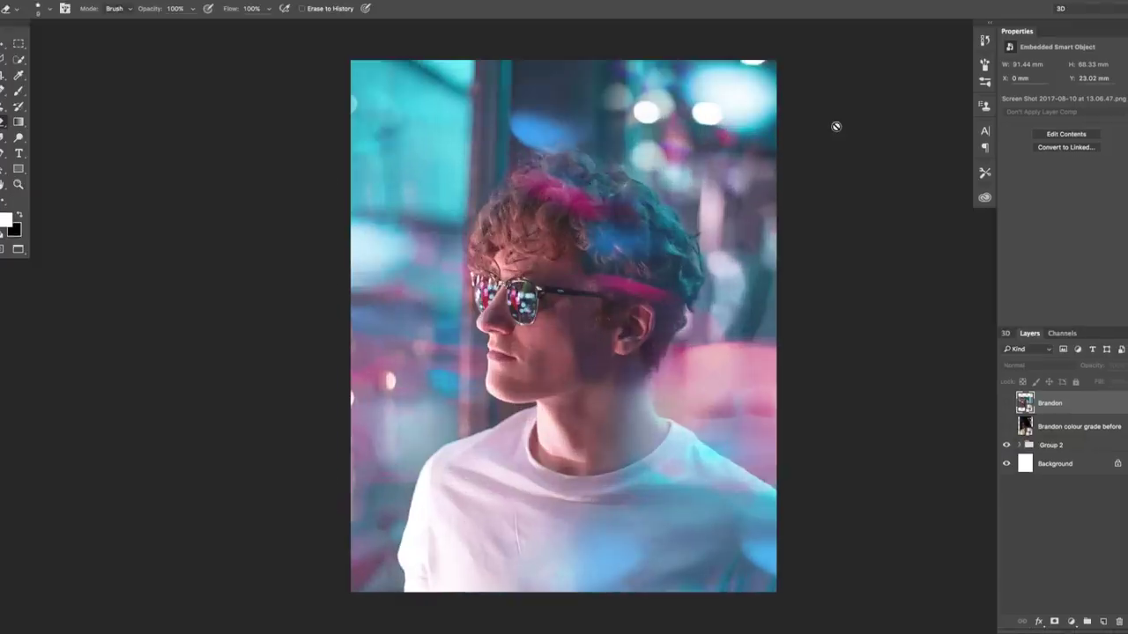